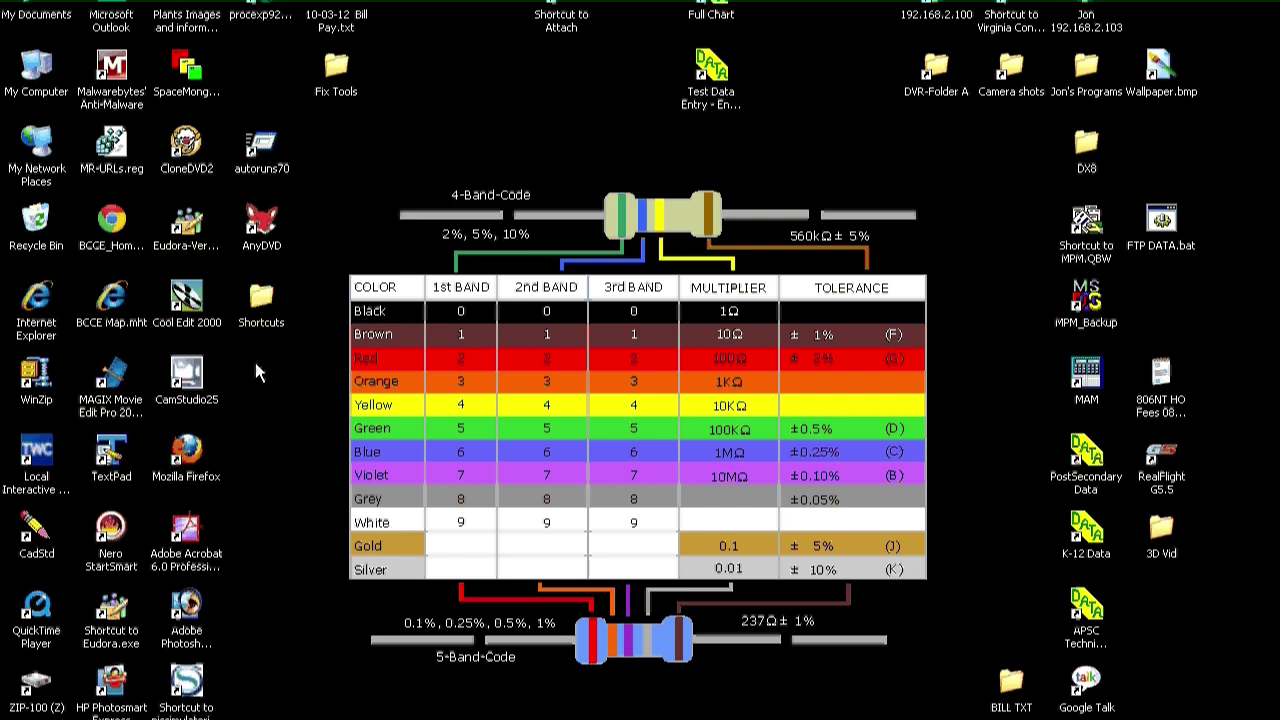
- Open MAGIX Movie Edit Pro and create a new project named "3D Railway Sample"
{"action": "double_click", "coordinate": [118, 368]}
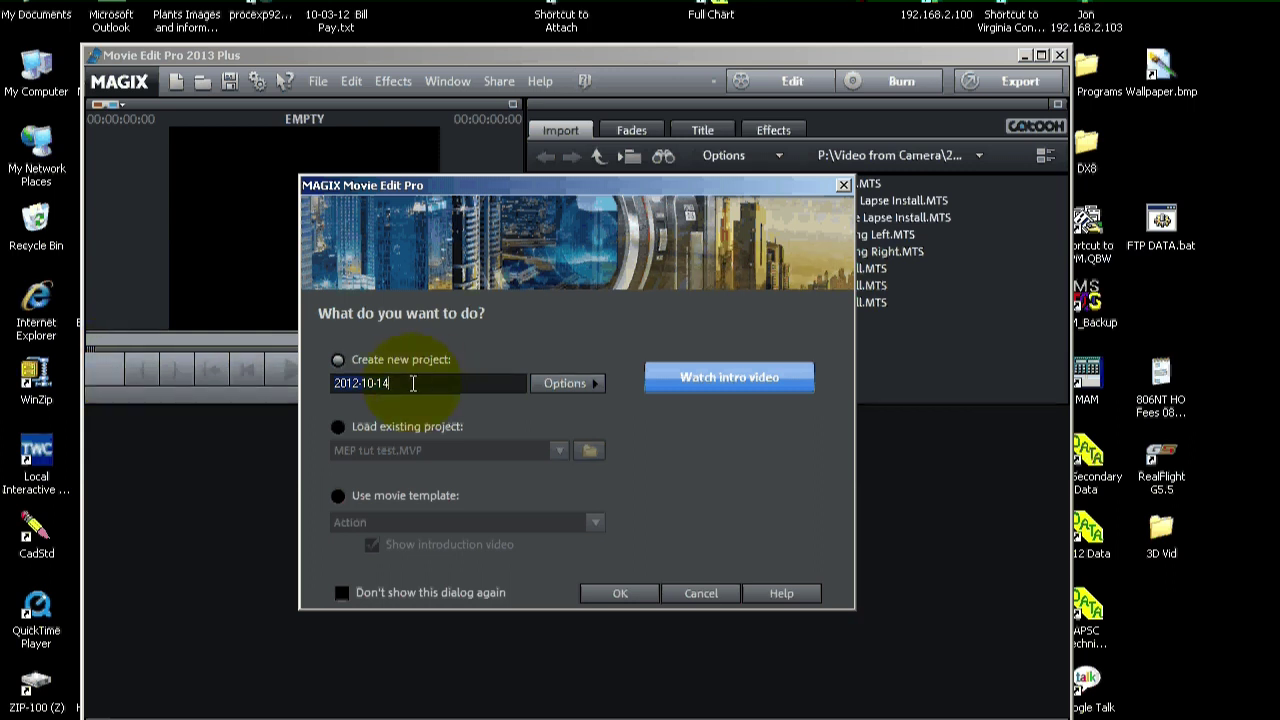
{"action": "key", "text": "BackSpace"}
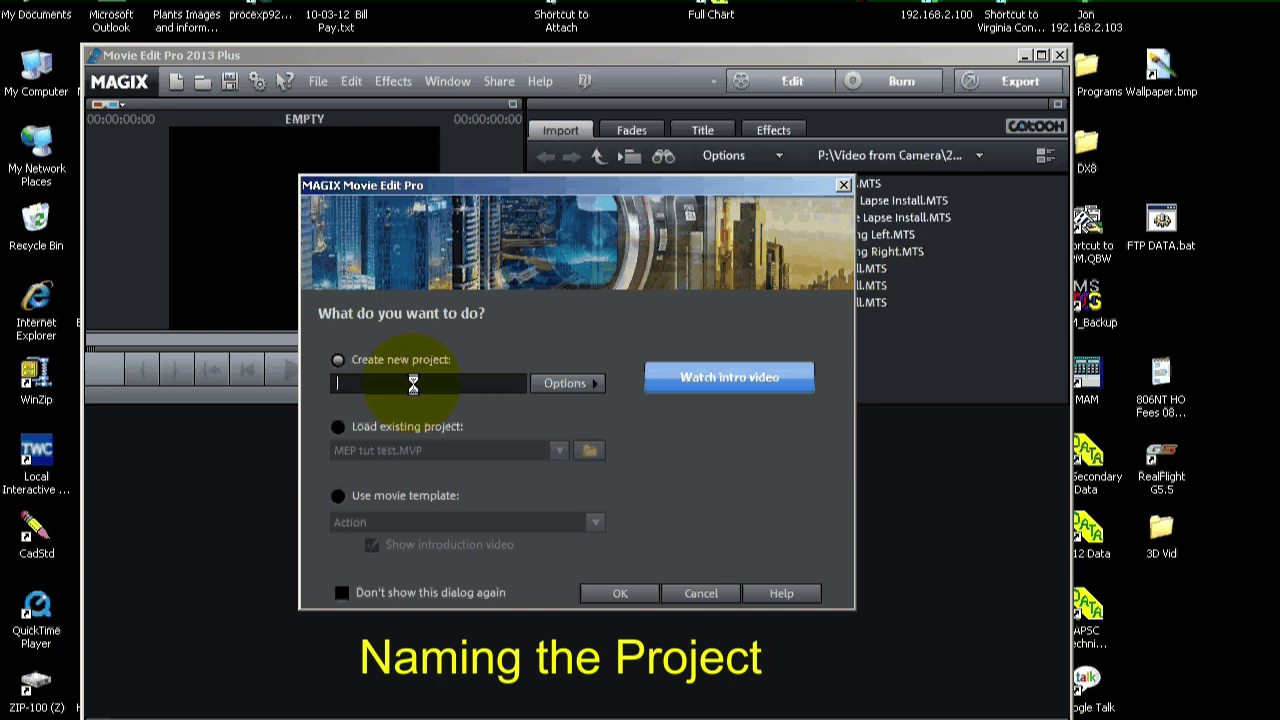
{"action": "type", "text": "#"}
{"action": "type", "text": "D R"}
{"action": "type", "text": "ailw"}
{"action": "type", "text": "ay"}
{"action": "type", "text": " Samp"}
{"action": "type", "text": "le"}
{"action": "left_click", "coordinate": [336, 386]}
{"action": "key", "text": "Delete"}
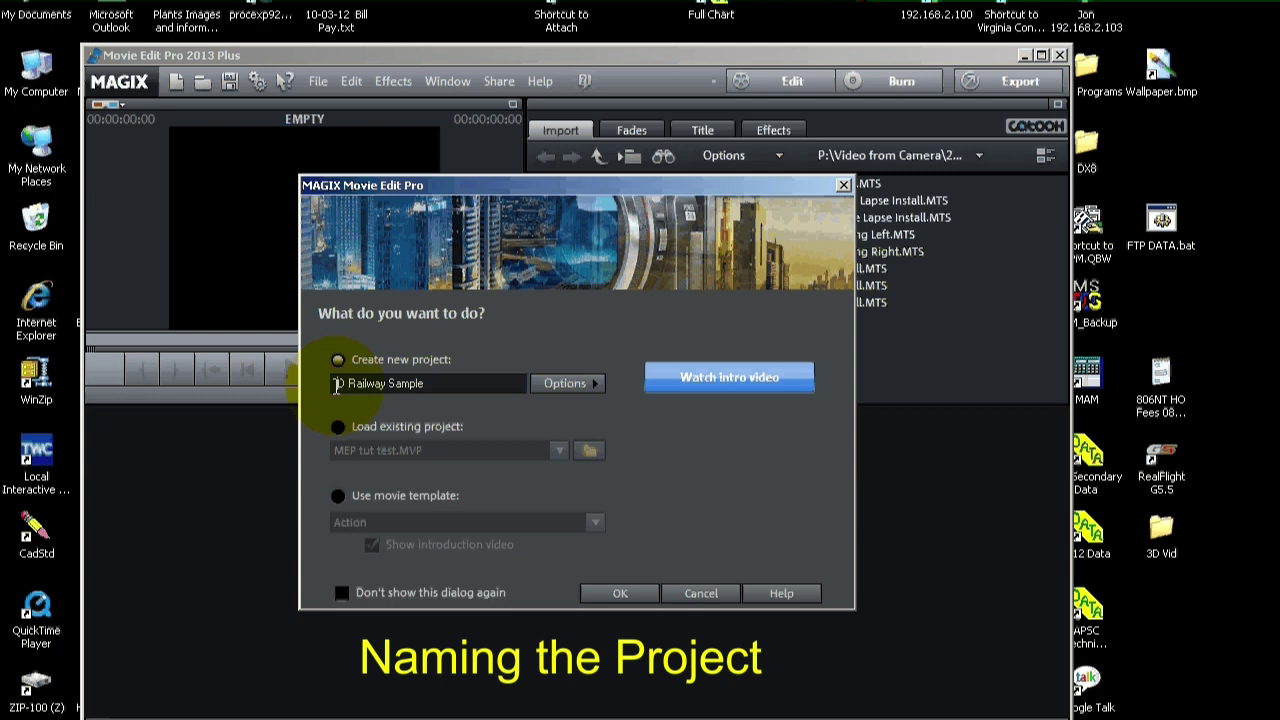
{"action": "type", "text": "3"}
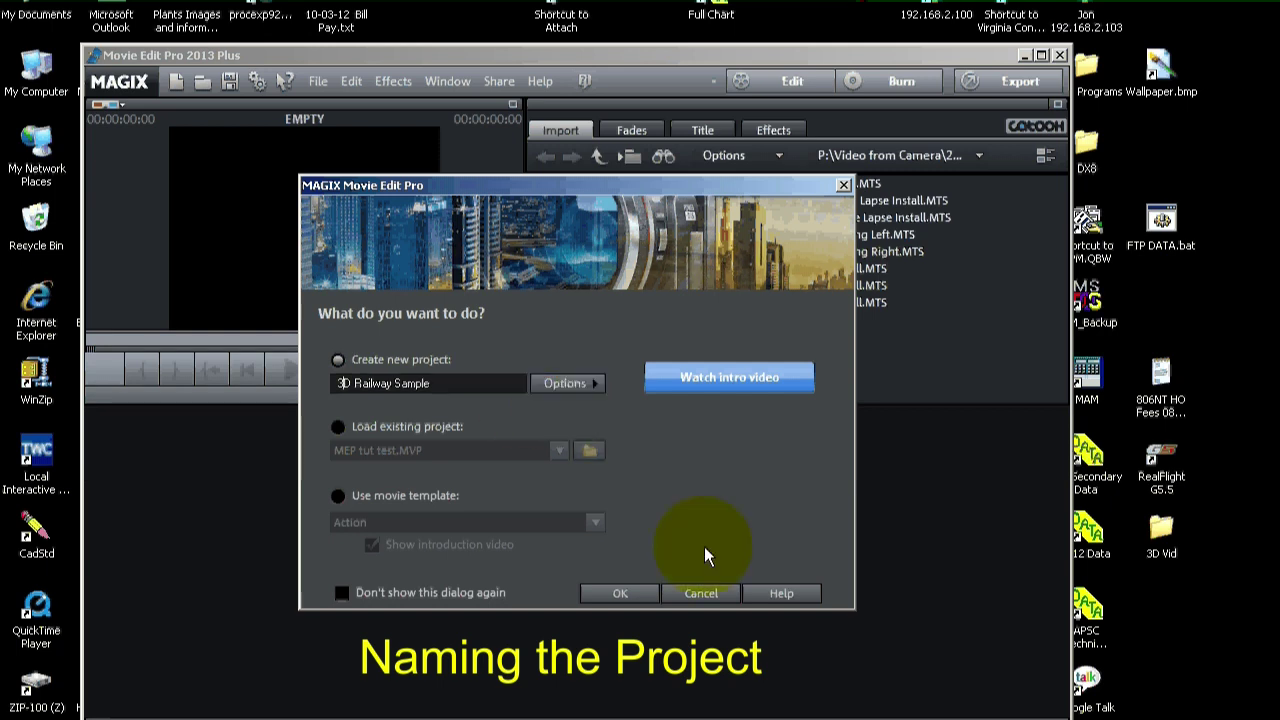
{"action": "left_click", "coordinate": [618, 594]}
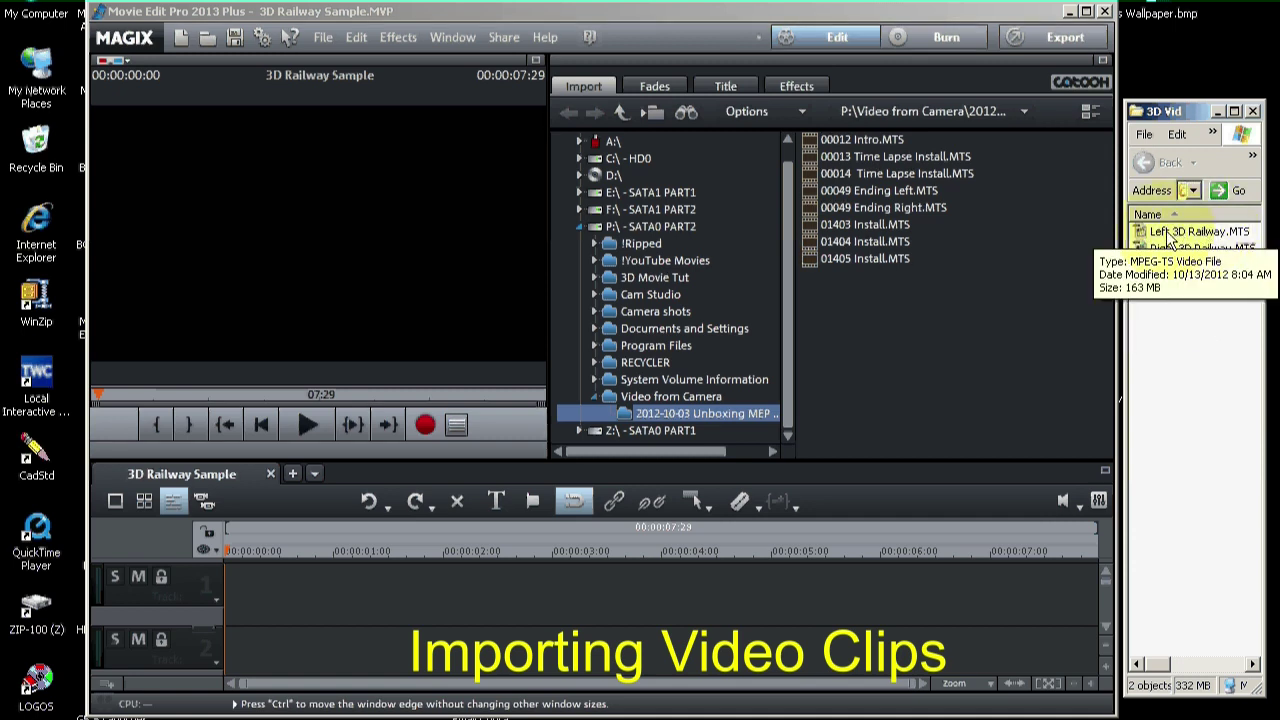
- Add Left 3D Railway.MTS and Right 3D Railway.MTS from the 3D Vid folder one after the other on track 1
{"action": "left_click_drag", "start_coordinate": [1148, 230], "coordinate": [298, 600]}
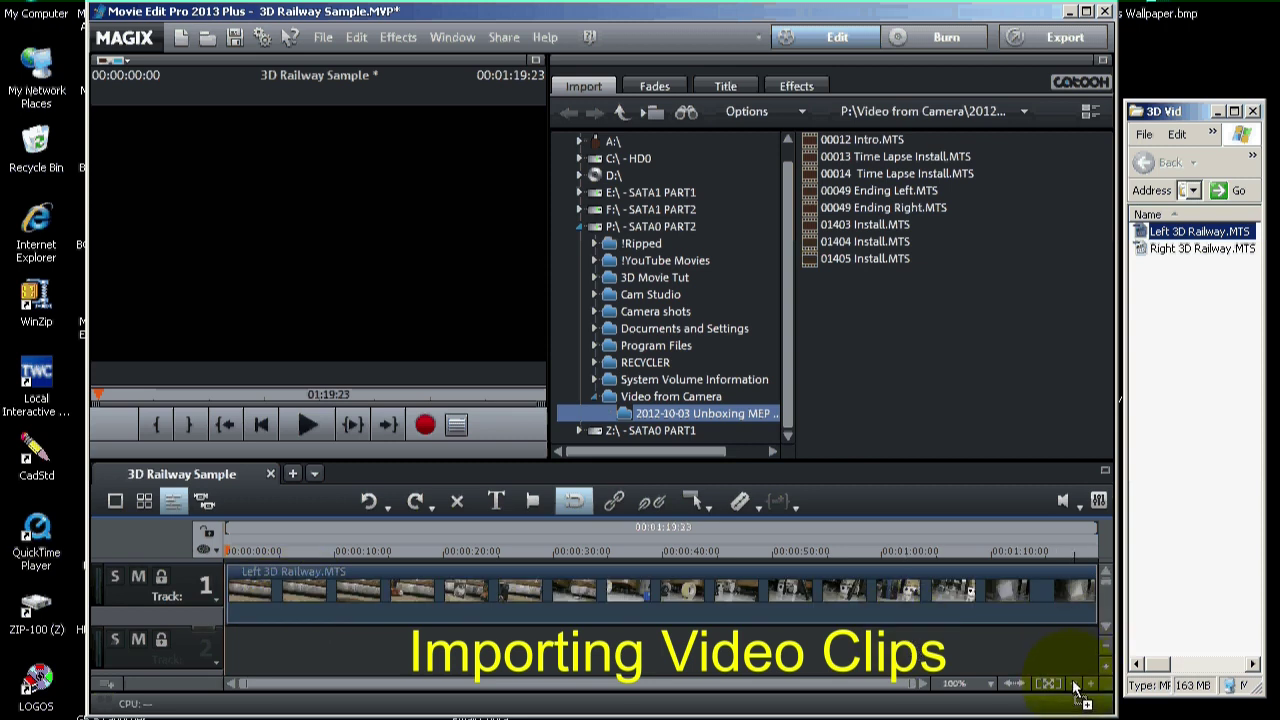
{"action": "left_click", "coordinate": [1075, 684]}
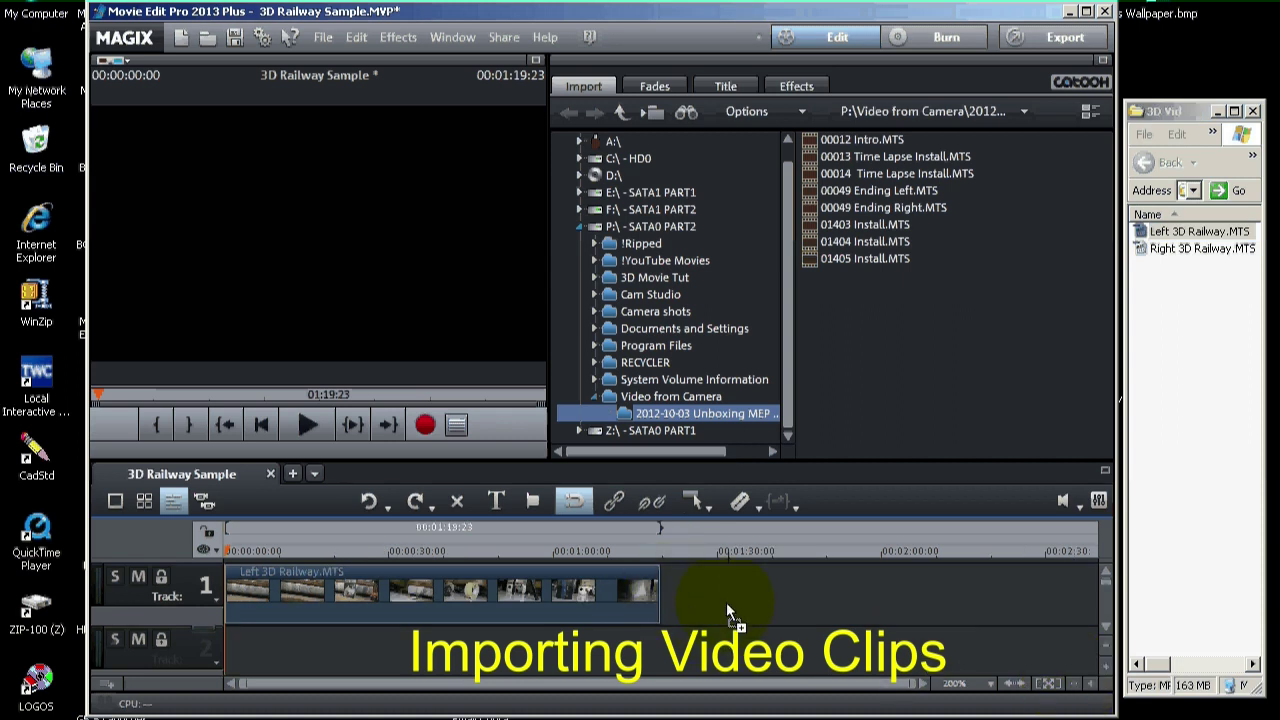
{"action": "left_click", "coordinate": [1204, 258]}
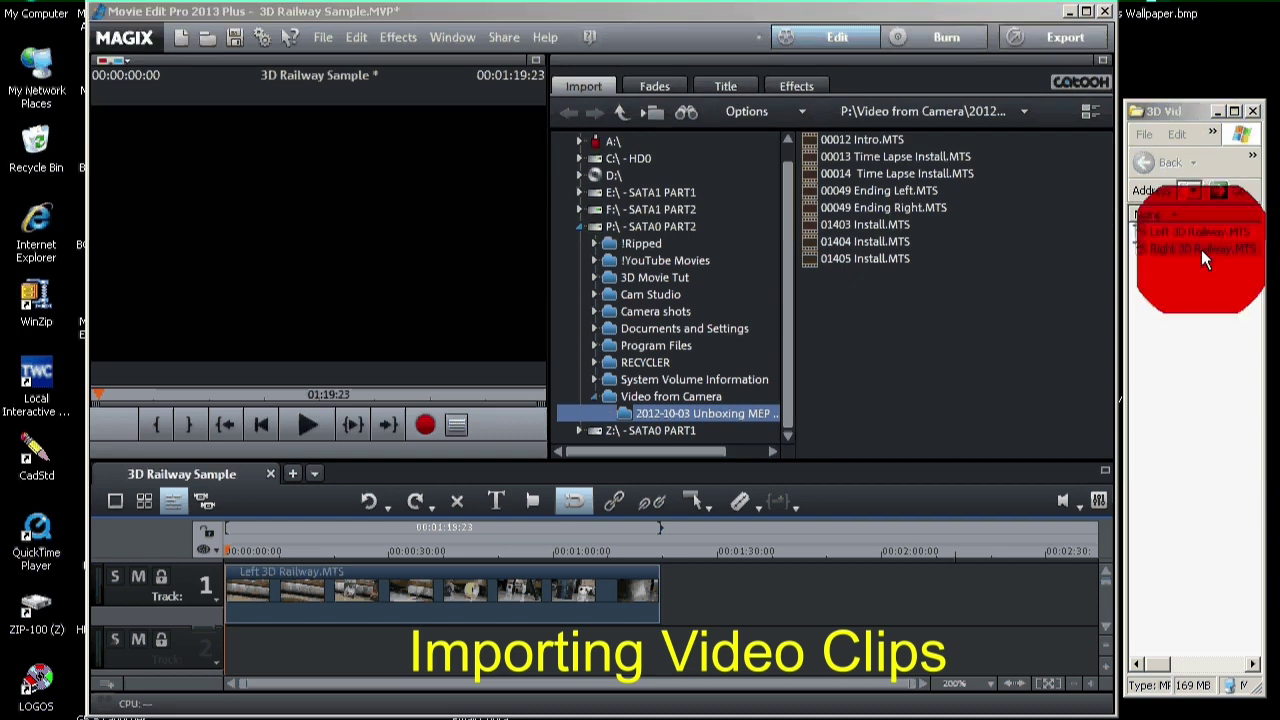
{"action": "left_click_drag", "start_coordinate": [1201, 249], "coordinate": [729, 589]}
{"action": "mouse_move", "coordinate": [953, 586]}
{"action": "left_mouse_down"}
{"action": "mouse_move", "coordinate": [928, 586]}
{"action": "mouse_move", "coordinate": [963, 586]}
{"action": "mouse_move", "coordinate": [940, 582]}
{"action": "left_mouse_up"}
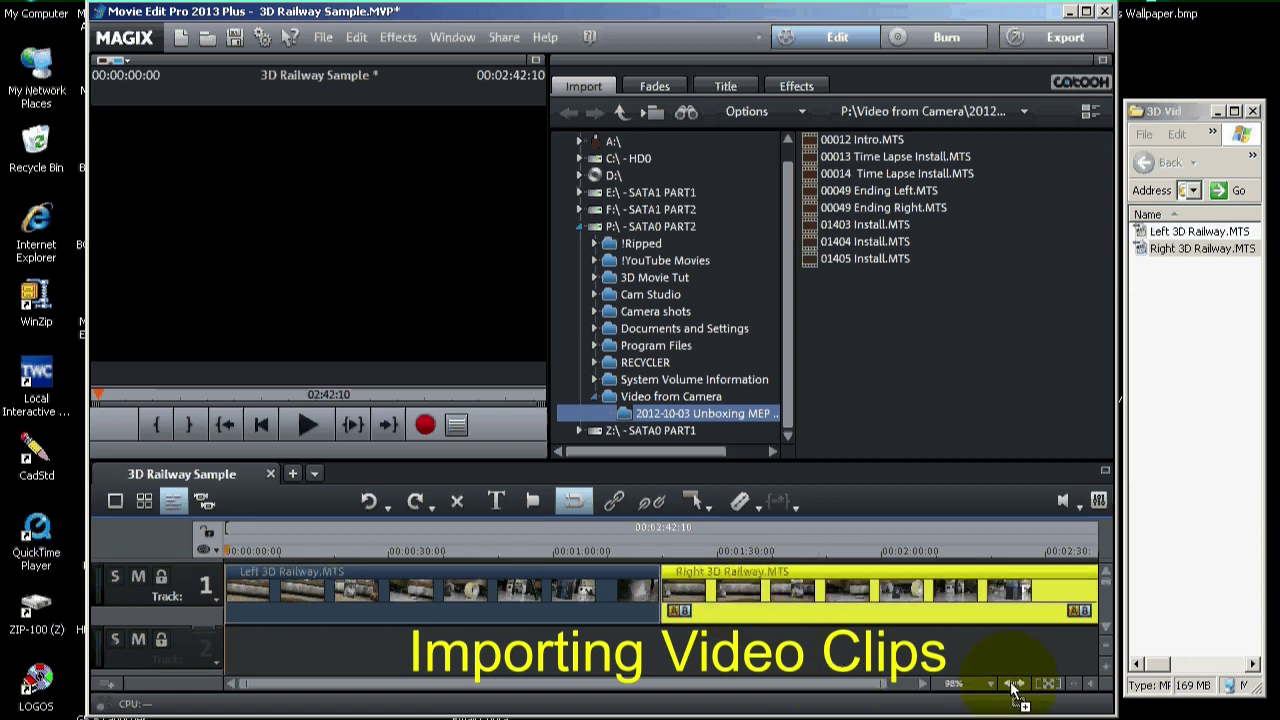
{"action": "left_click", "coordinate": [1012, 686]}
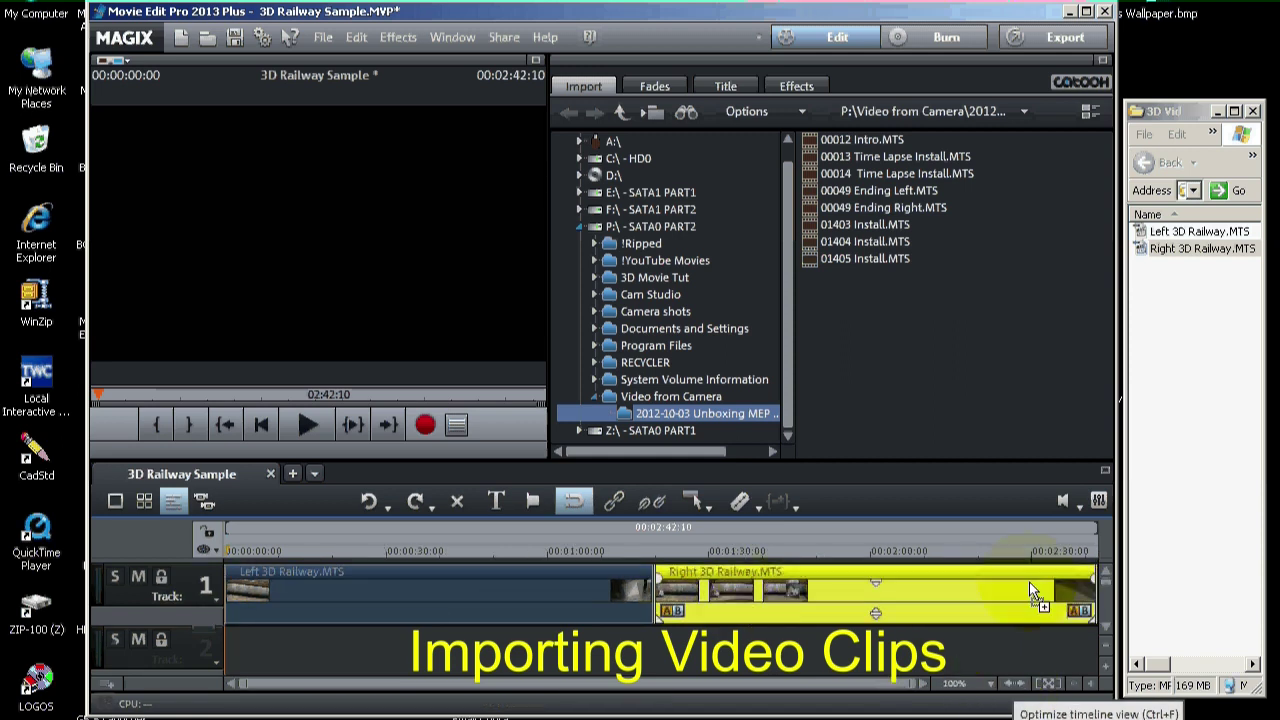
- Preview a passage of the right clip and a passage of the left clip in the monitor
{"action": "left_click", "coordinate": [739, 666]}
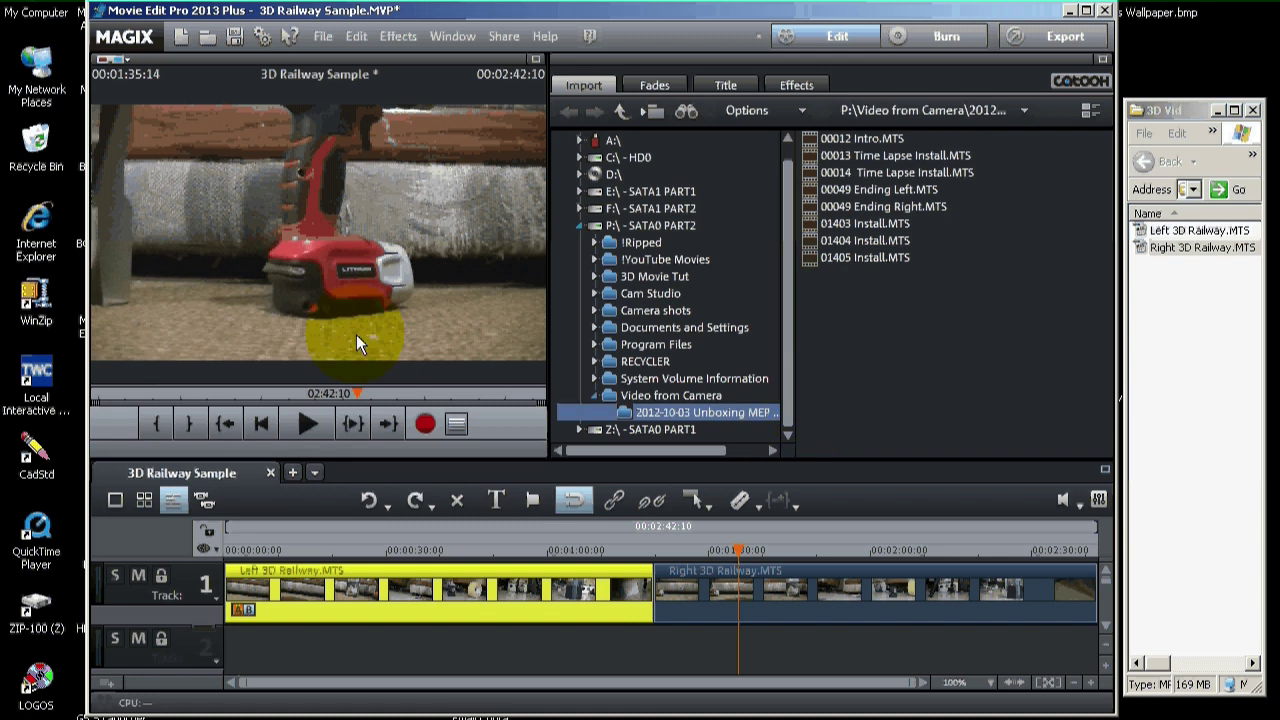
{"action": "left_click", "coordinate": [307, 425]}
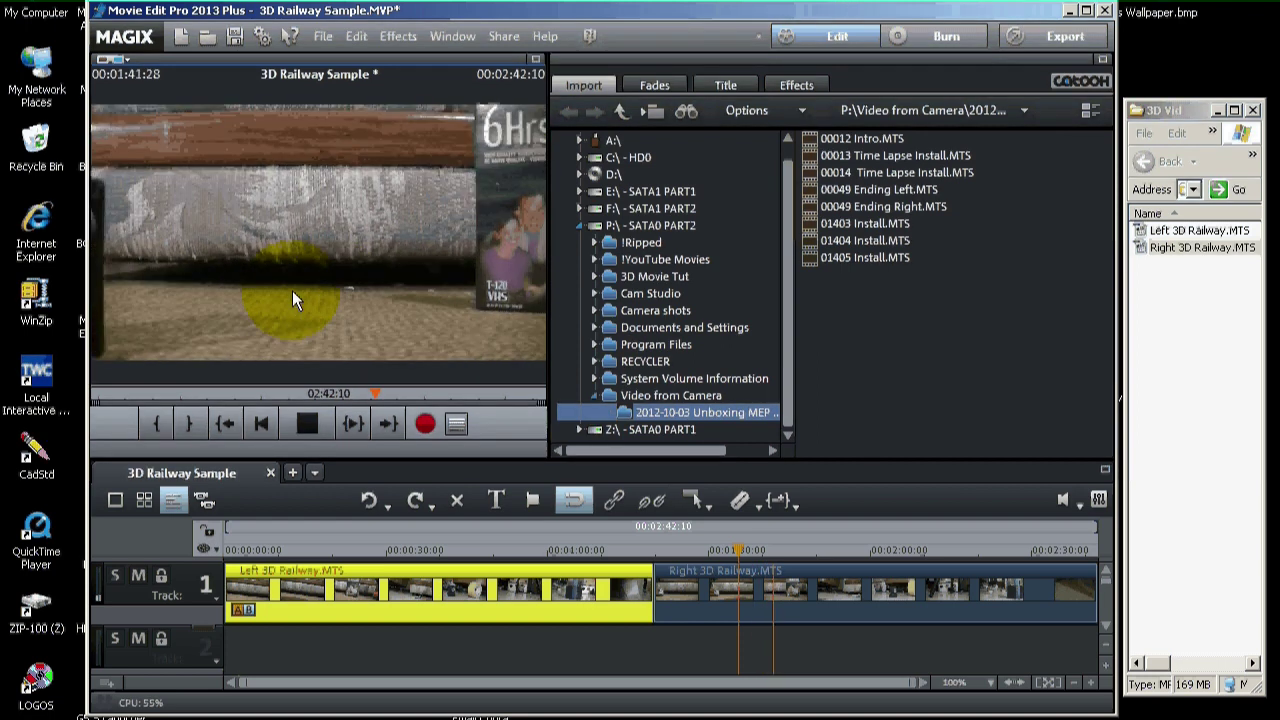
{"action": "left_click", "coordinate": [307, 424]}
{"action": "left_click", "coordinate": [410, 549]}
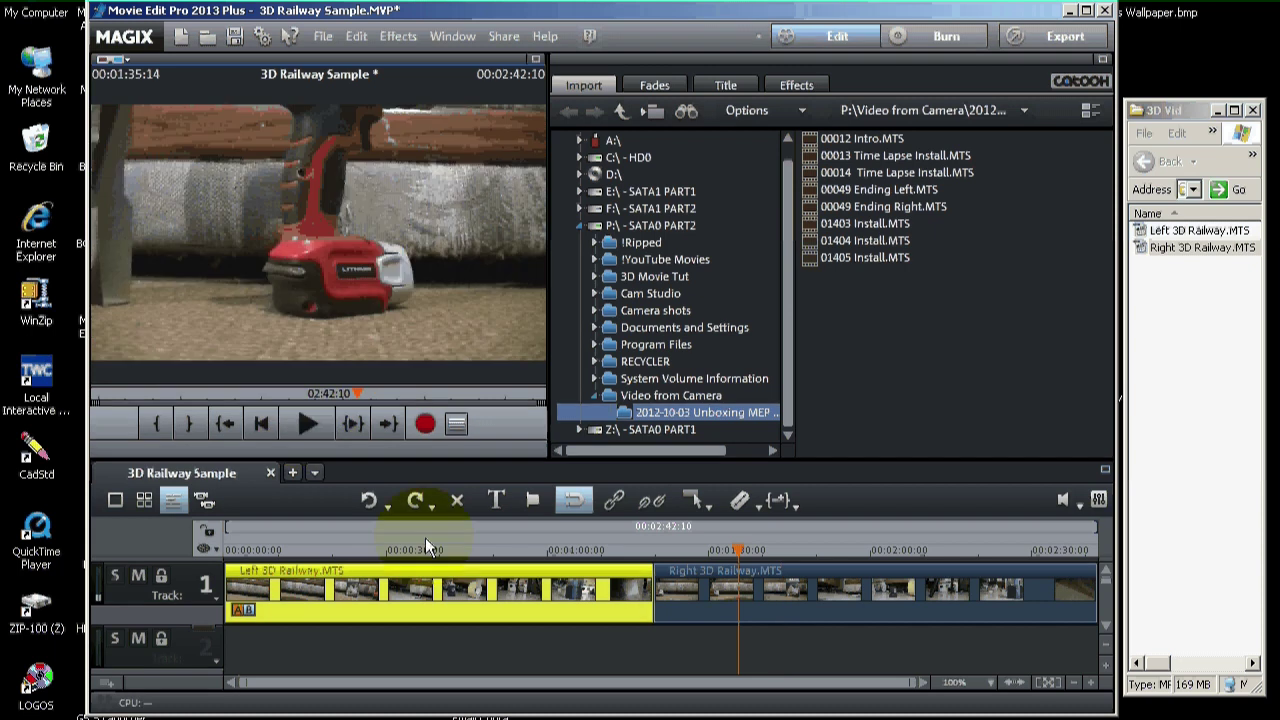
{"action": "left_click", "coordinate": [310, 423]}
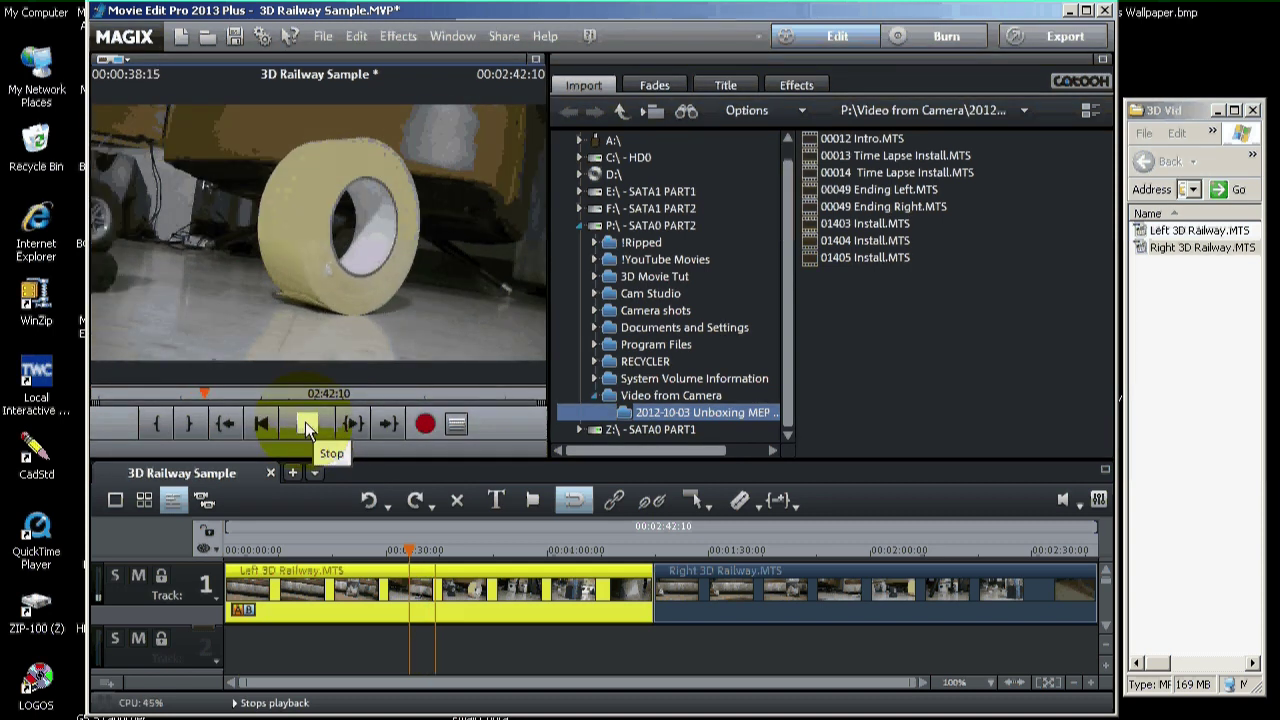
{"action": "left_click", "coordinate": [307, 426]}
- Select both railway clips and set their Stereo3D properties to Stereo3D pair (left image first)
{"action": "left_click", "coordinate": [397, 640]}
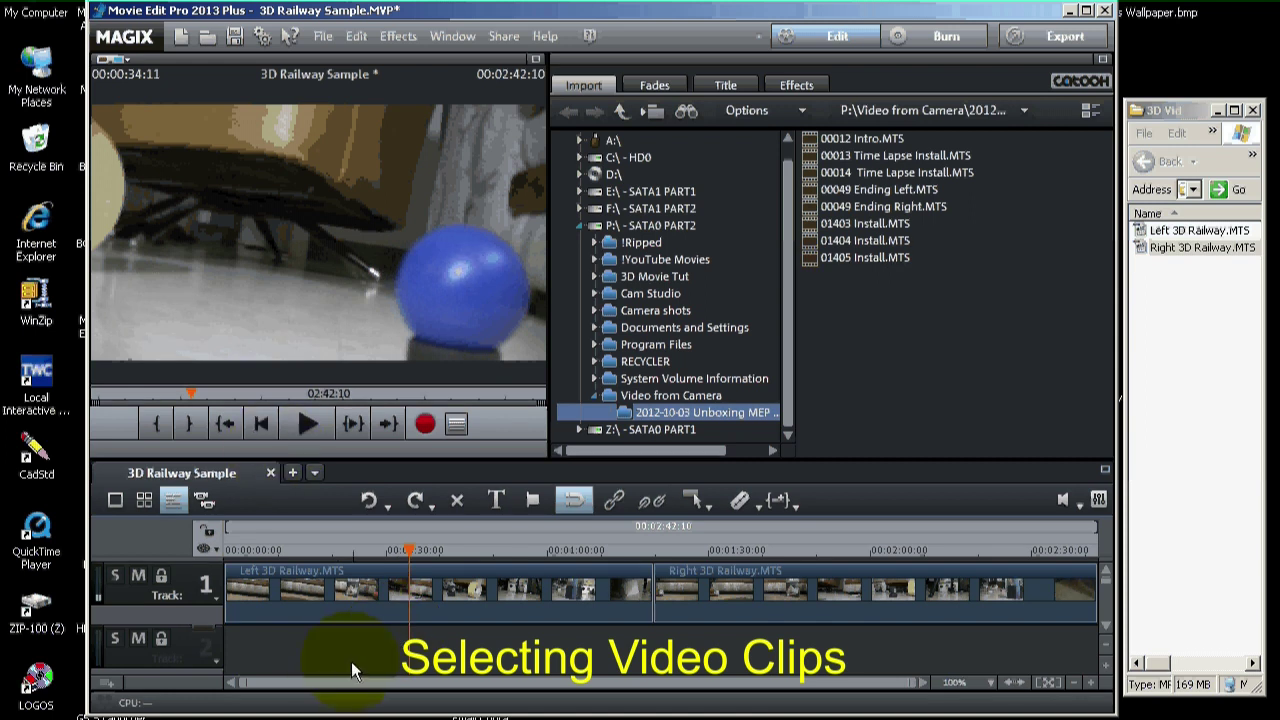
{"action": "left_click_drag", "start_coordinate": [364, 583], "coordinate": [956, 560]}
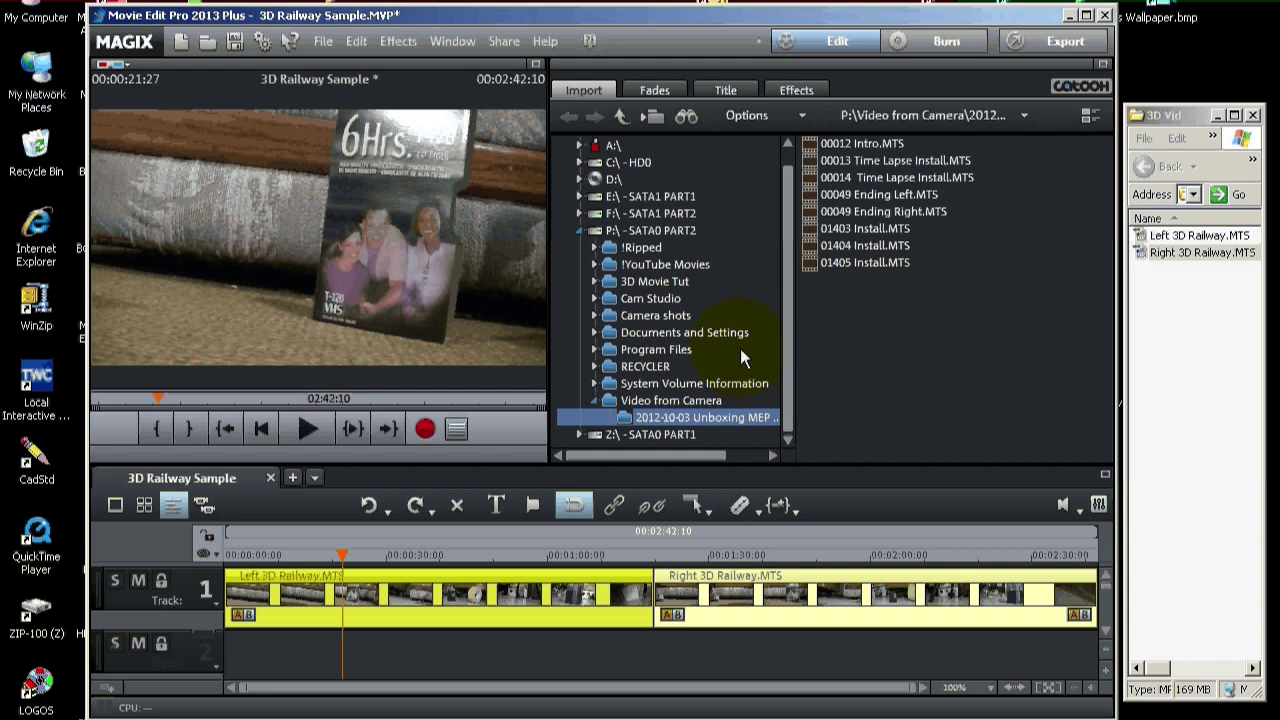
{"action": "left_click", "coordinate": [797, 91]}
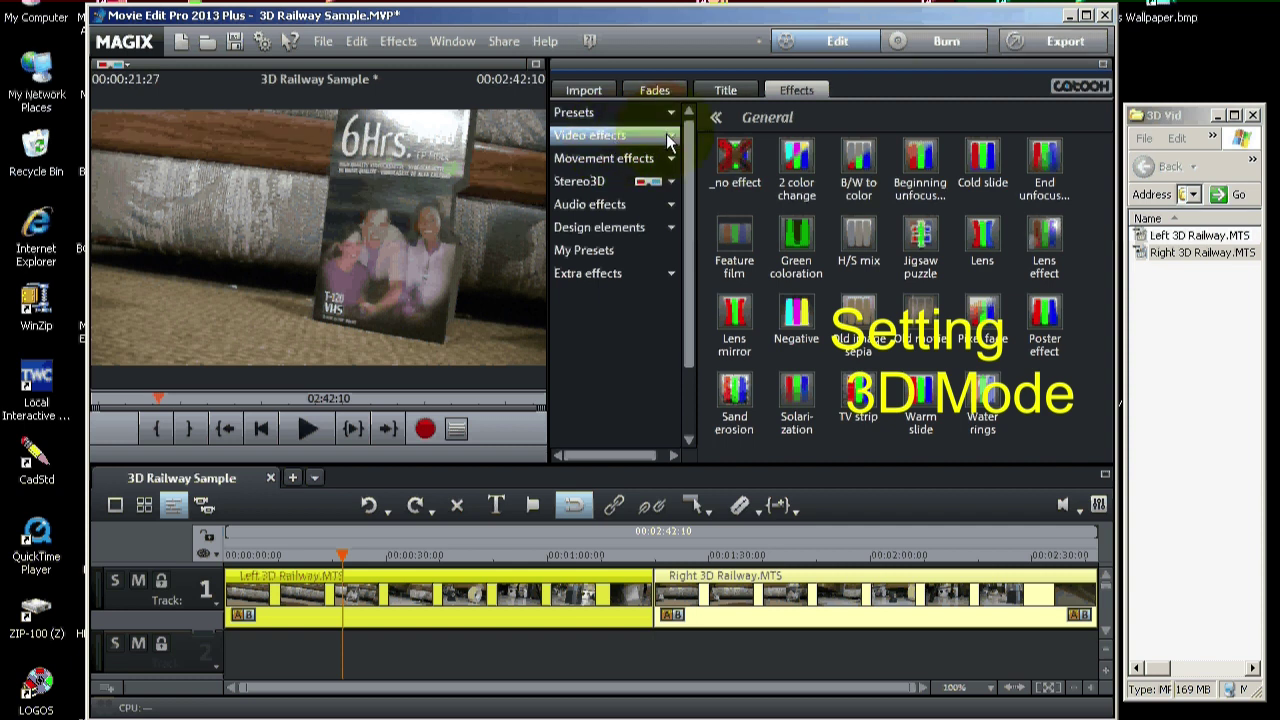
{"action": "left_click", "coordinate": [676, 184]}
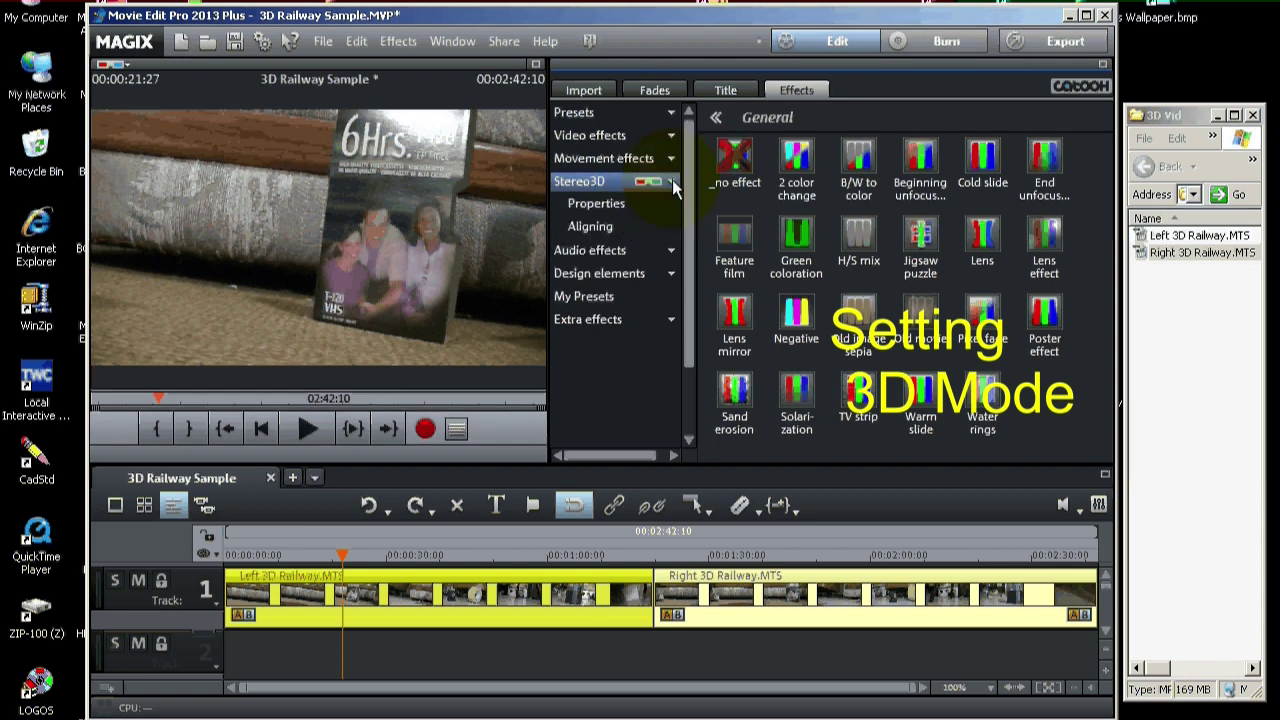
{"action": "left_click", "coordinate": [601, 201]}
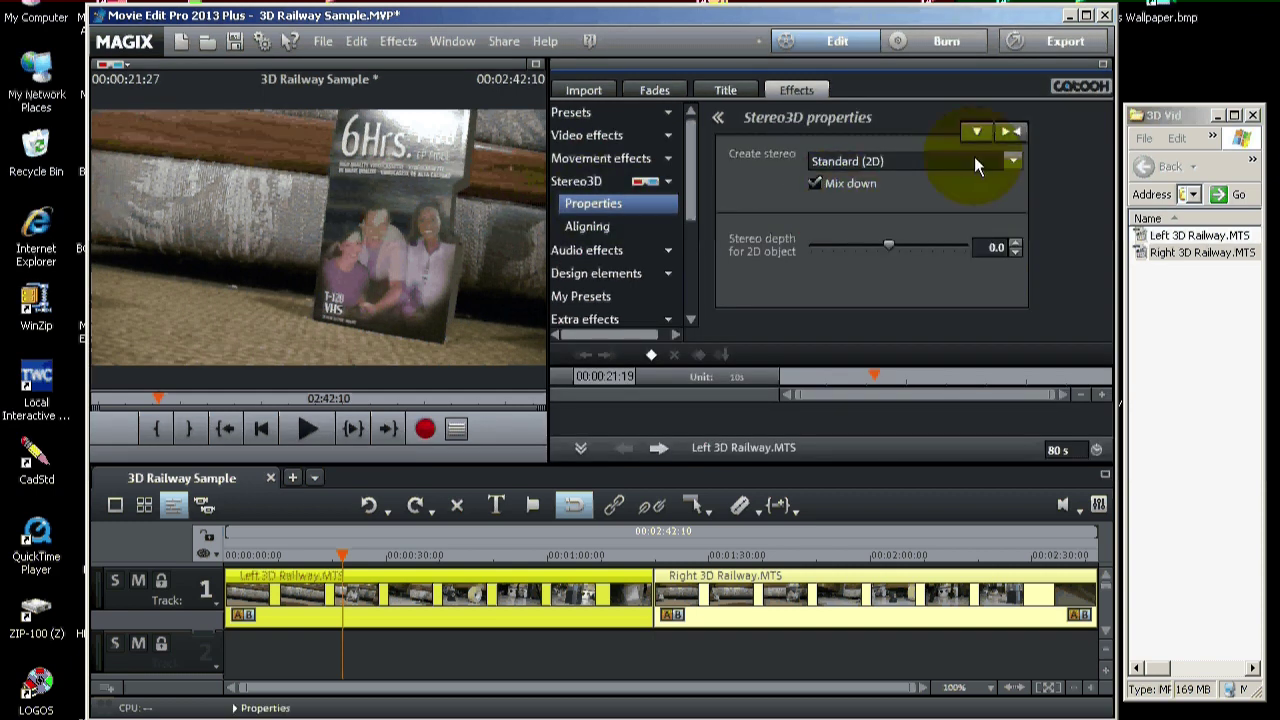
{"action": "left_click", "coordinate": [1013, 162]}
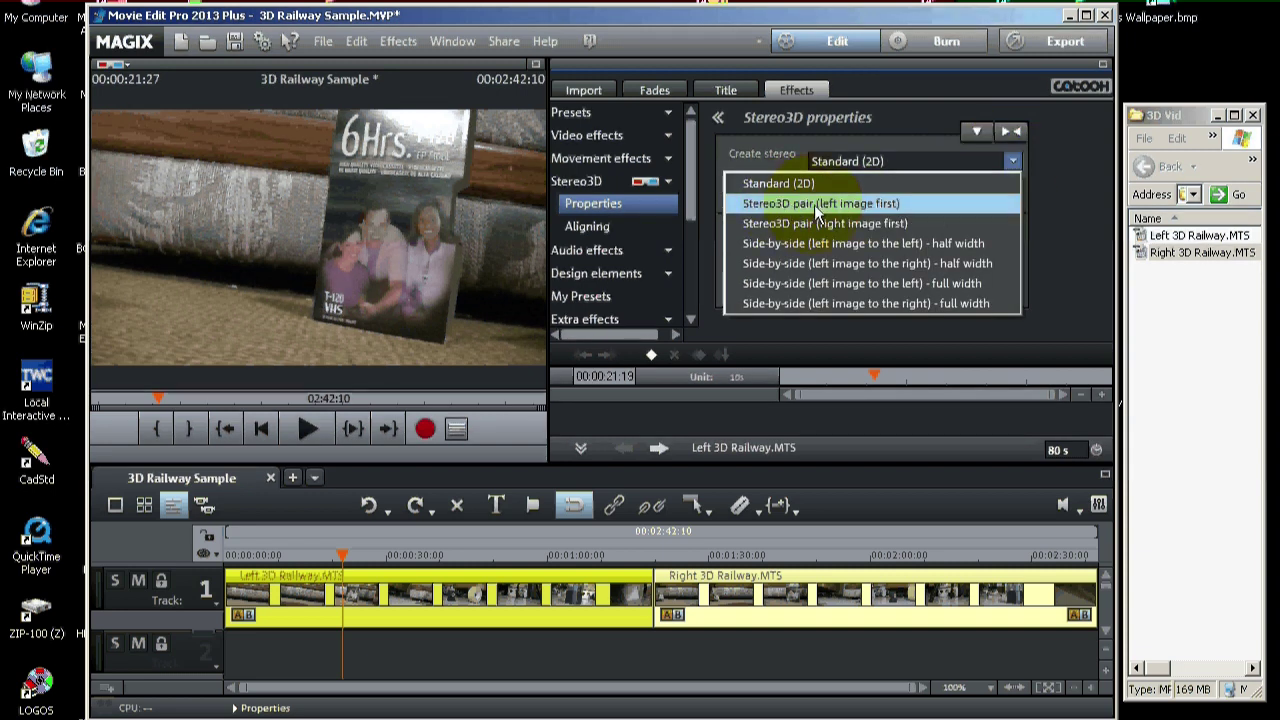
{"action": "left_click", "coordinate": [872, 204]}
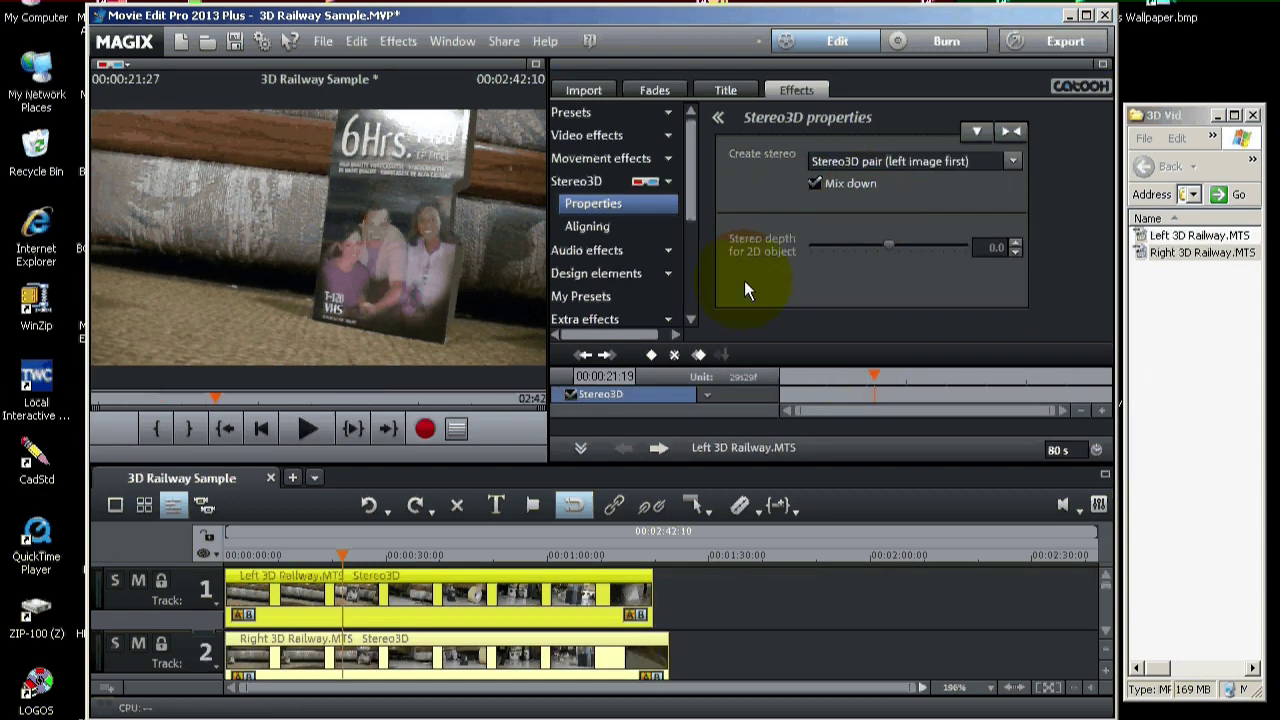
- Switch the preview monitor to anaglyph display
{"action": "left_click", "coordinate": [127, 62]}
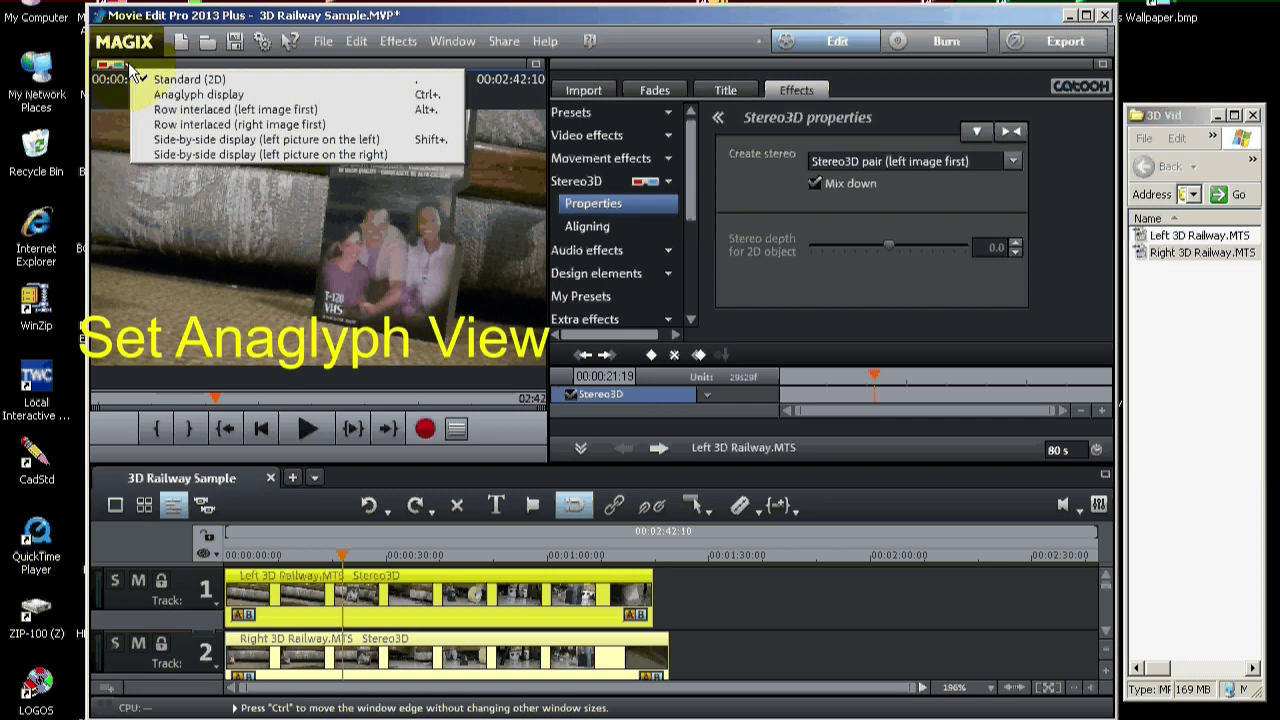
{"action": "left_click", "coordinate": [190, 97]}
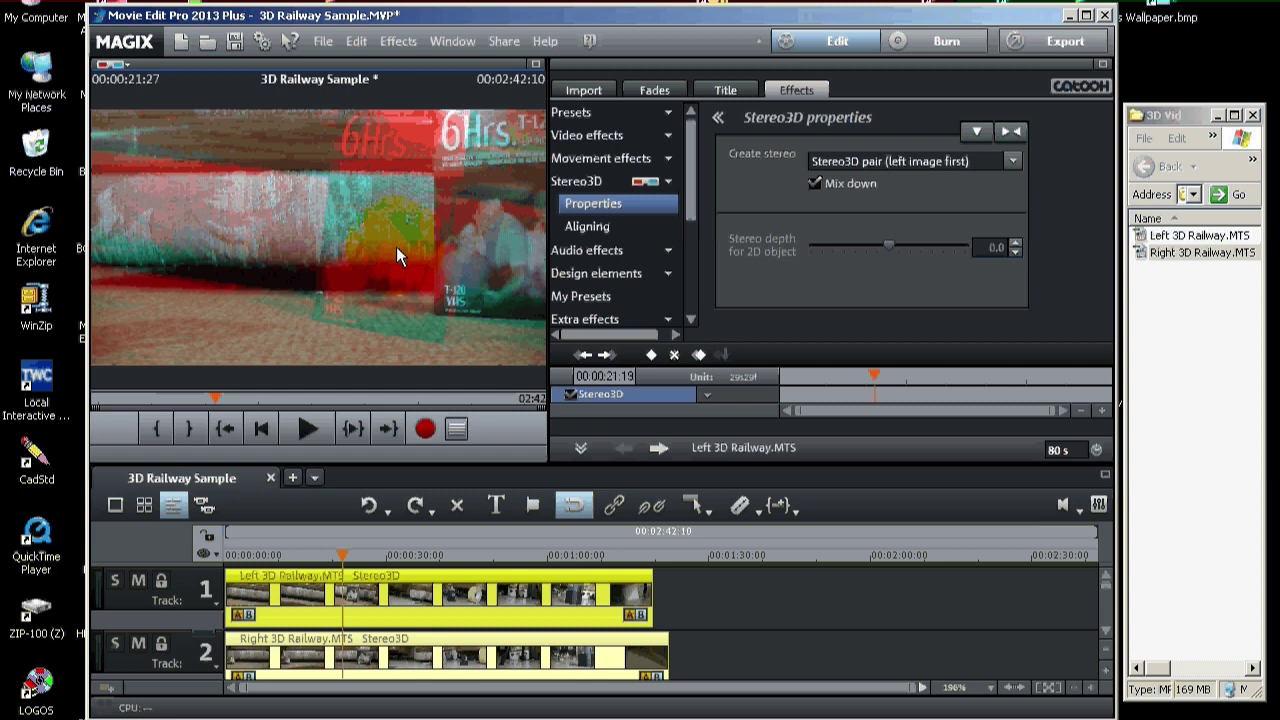
{"action": "key", "text": "alt+Tab"}
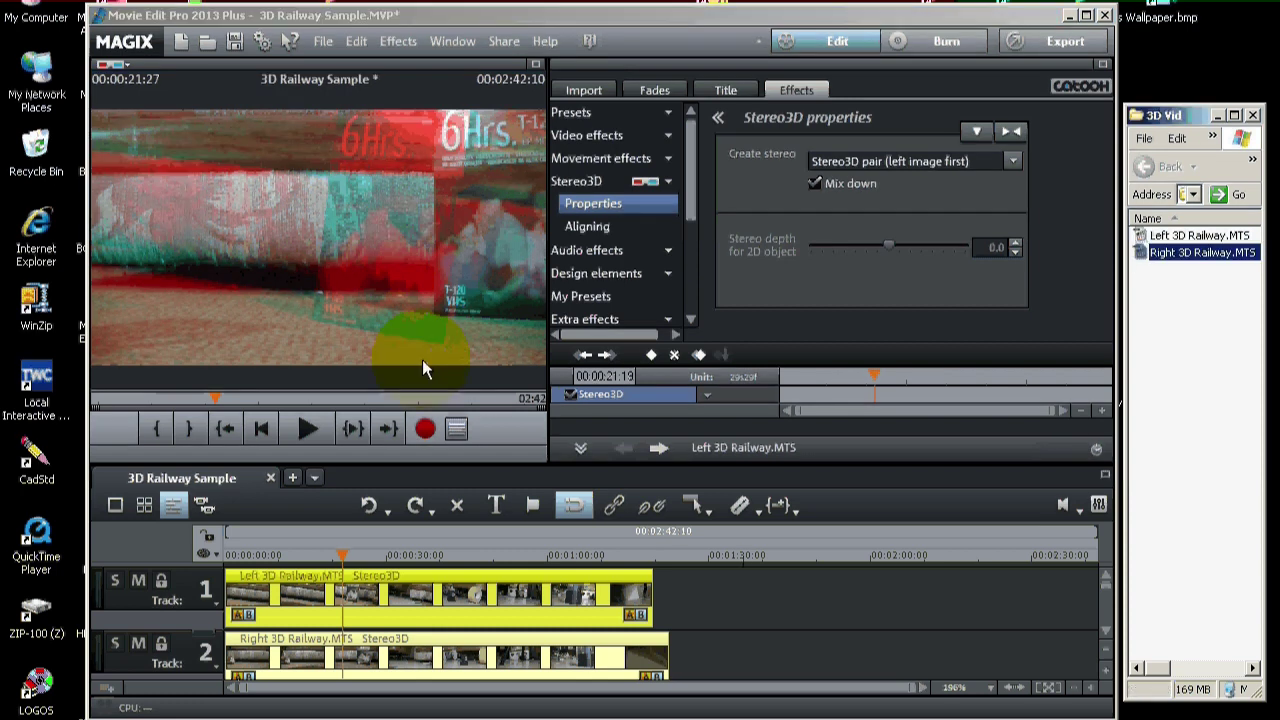
- Synchronise the left and right clips in time with the automatic frame shift of the Stereo3D alignment settings
{"action": "left_click", "coordinate": [589, 226]}
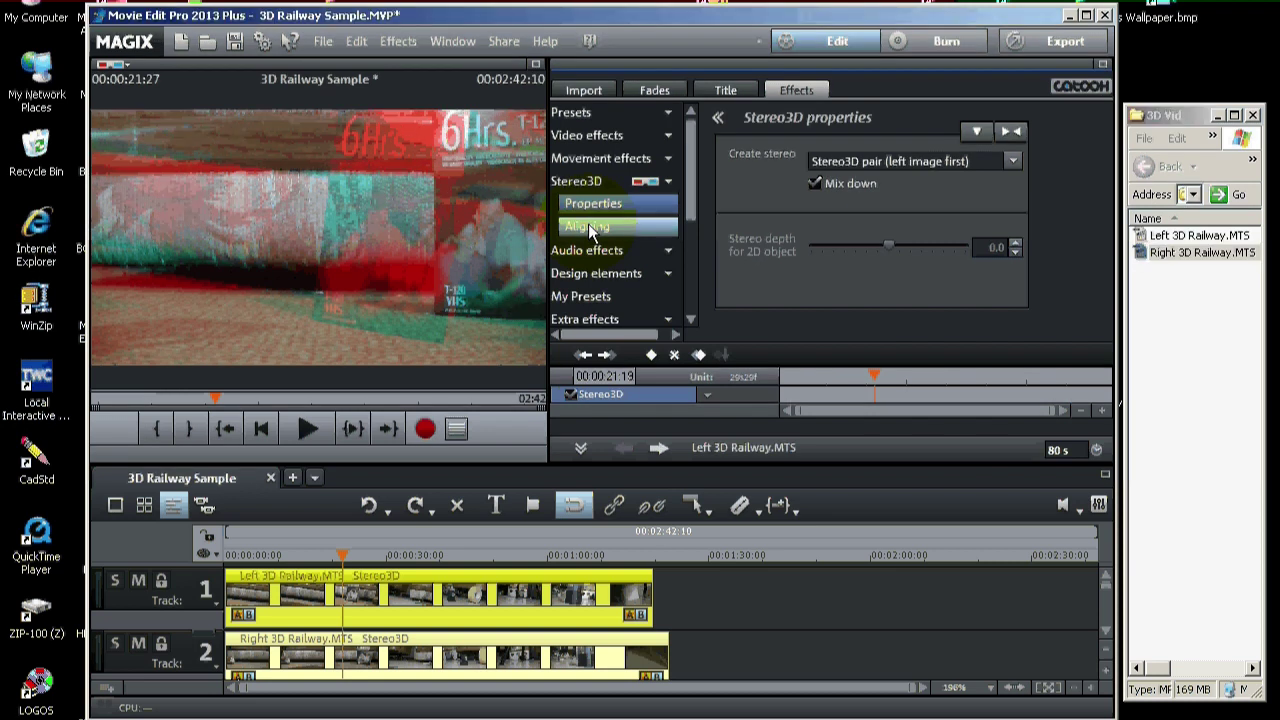
{"action": "left_click", "coordinate": [589, 226]}
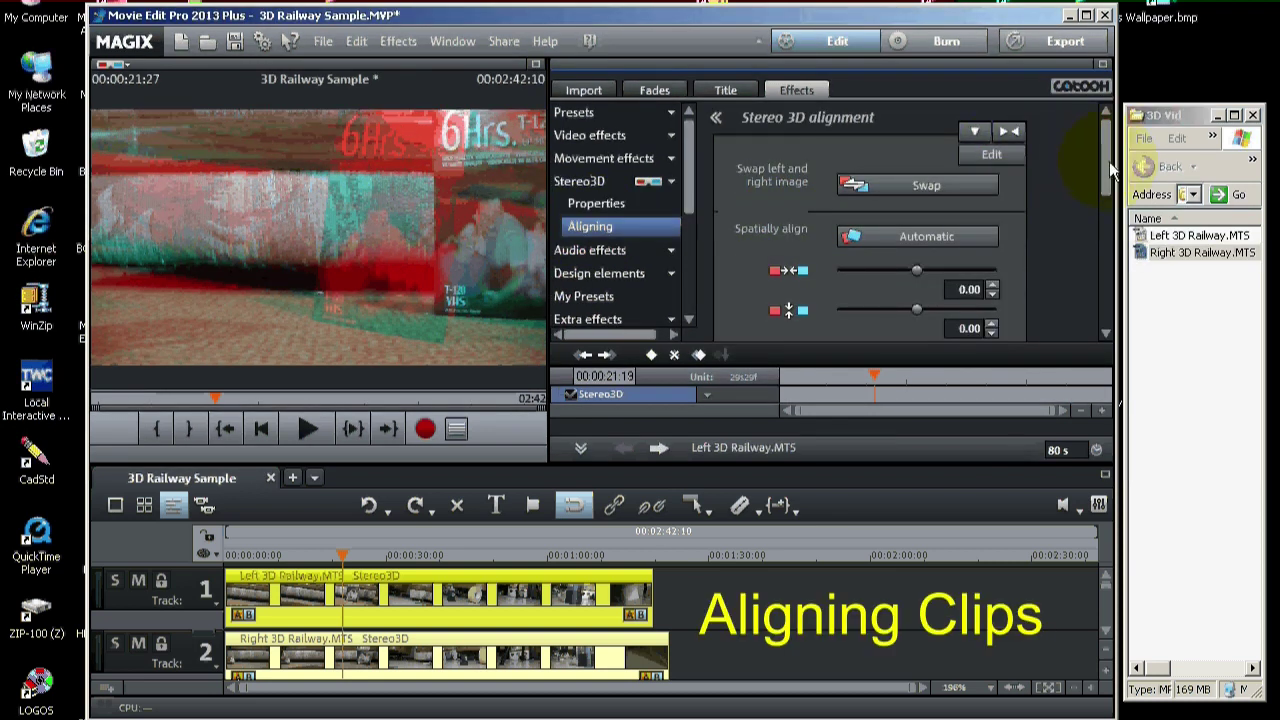
{"action": "left_click", "coordinate": [897, 193]}
{"action": "left_click", "coordinate": [897, 193]}
{"action": "left_click_drag", "start_coordinate": [1102, 148], "coordinate": [1095, 286]}
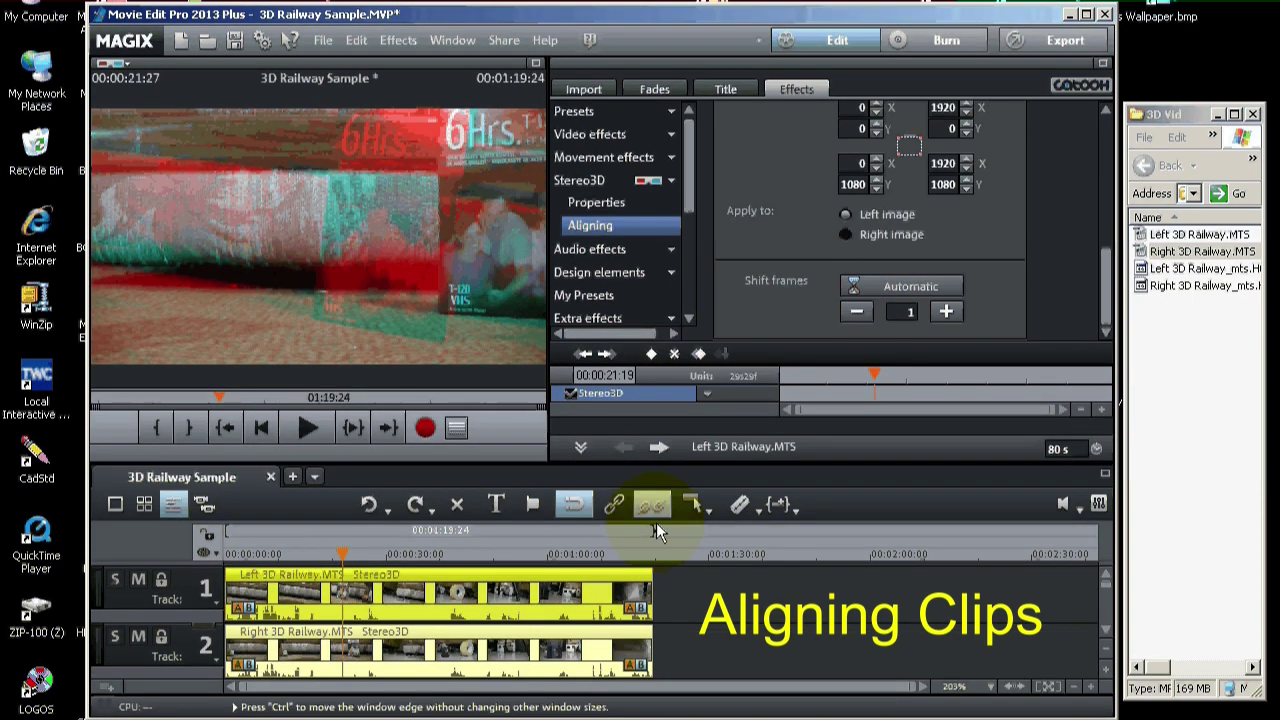
- Compare the audio waveforms of the left and right clips on tracks 1 and 2 to check their synchronisation
{"action": "left_click", "coordinate": [652, 505]}
{"action": "left_click", "coordinate": [556, 612]}
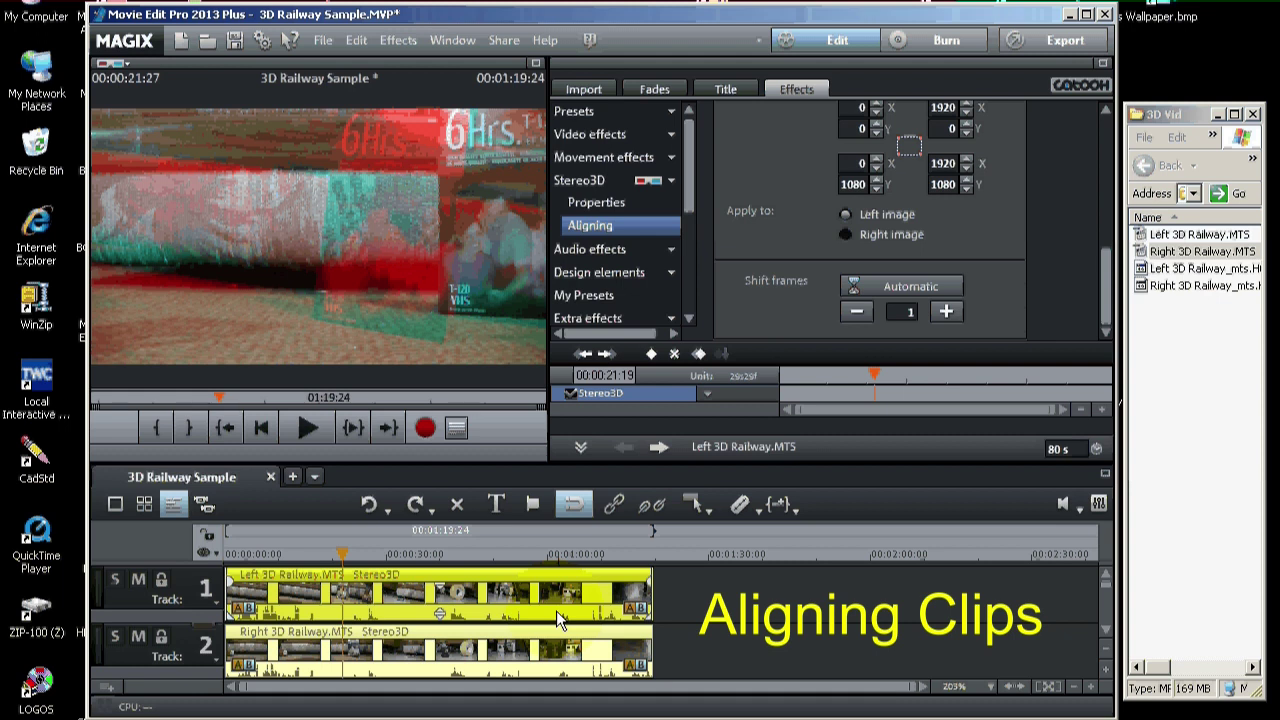
{"action": "left_click", "coordinate": [570, 650]}
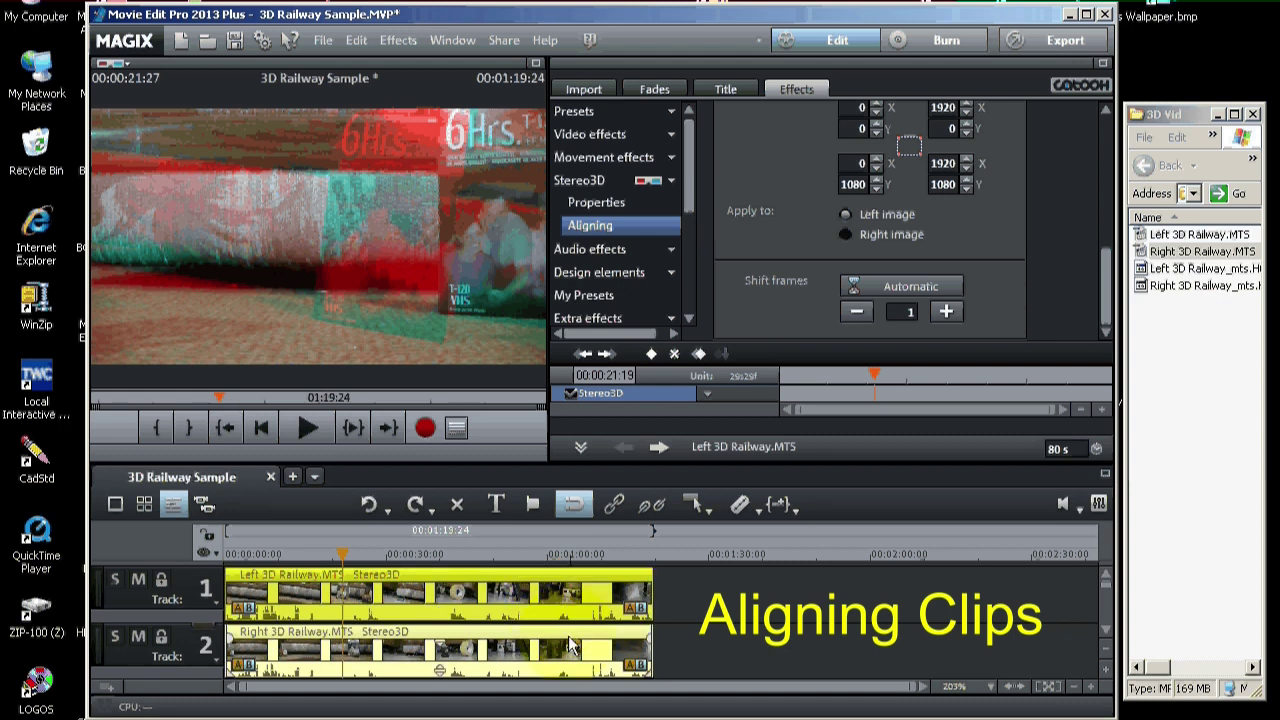
{"action": "left_click", "coordinate": [566, 620]}
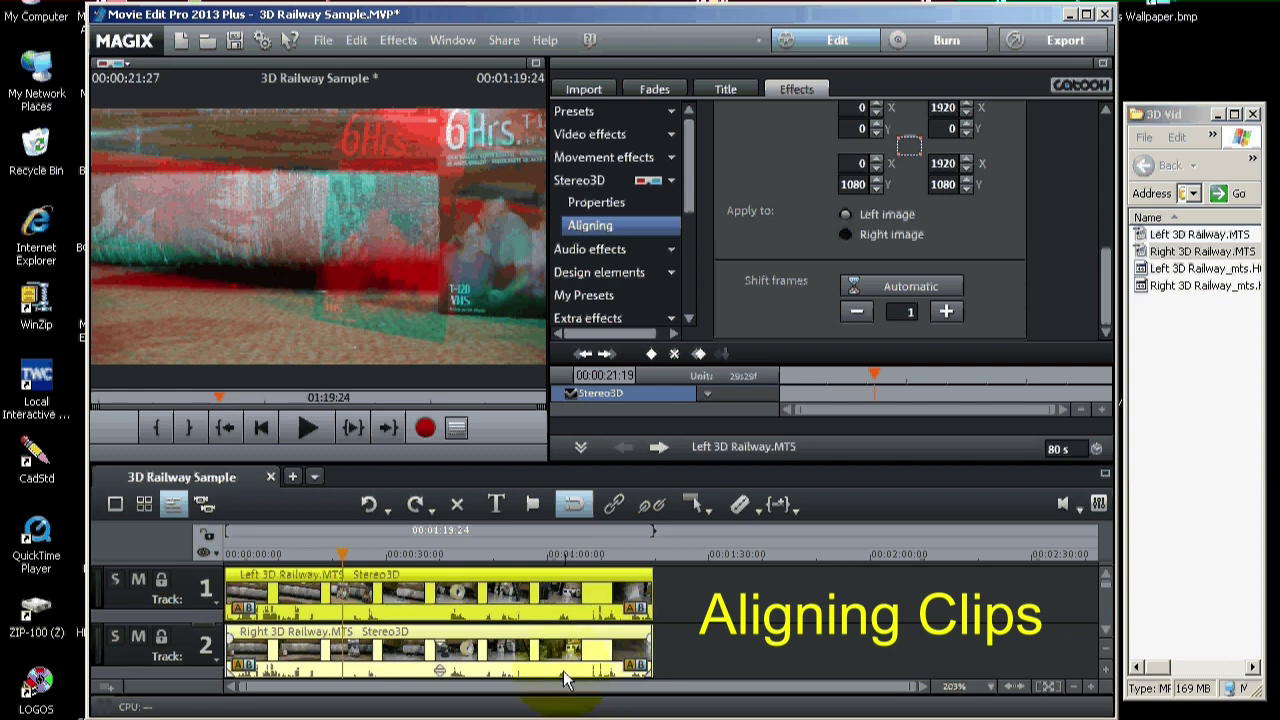
{"action": "left_click", "coordinate": [460, 640]}
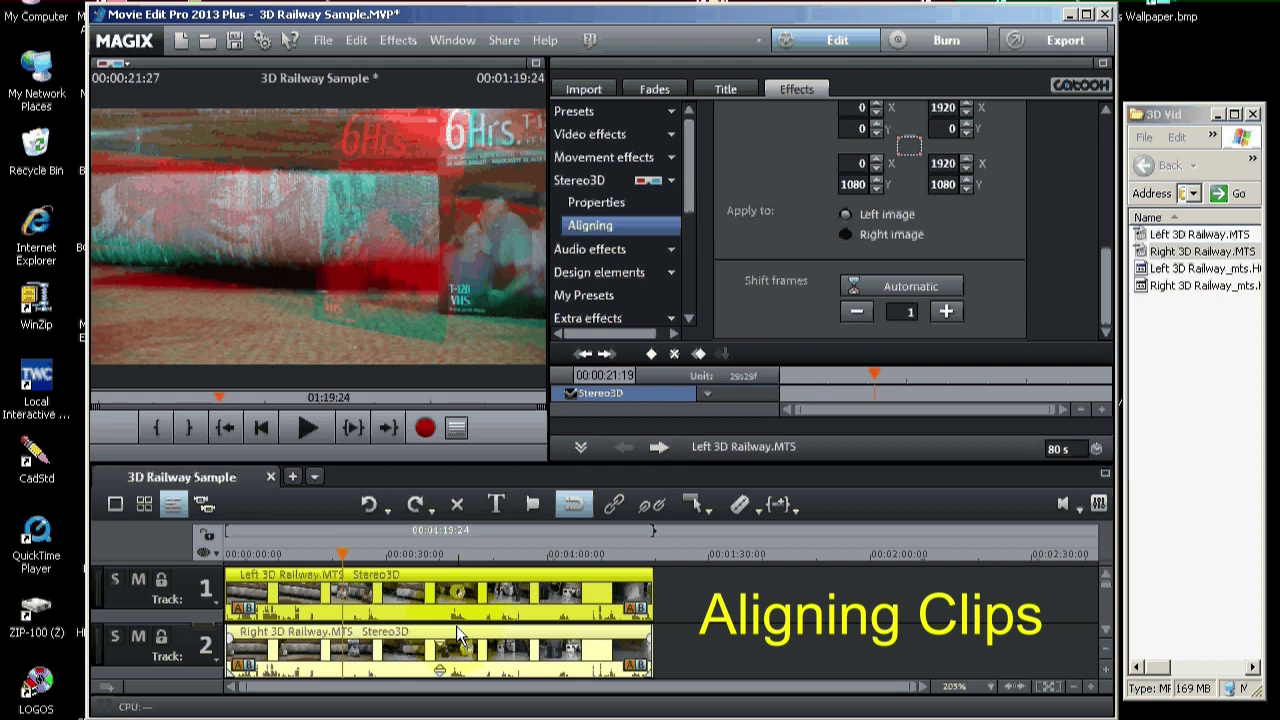
{"action": "left_click", "coordinate": [365, 622]}
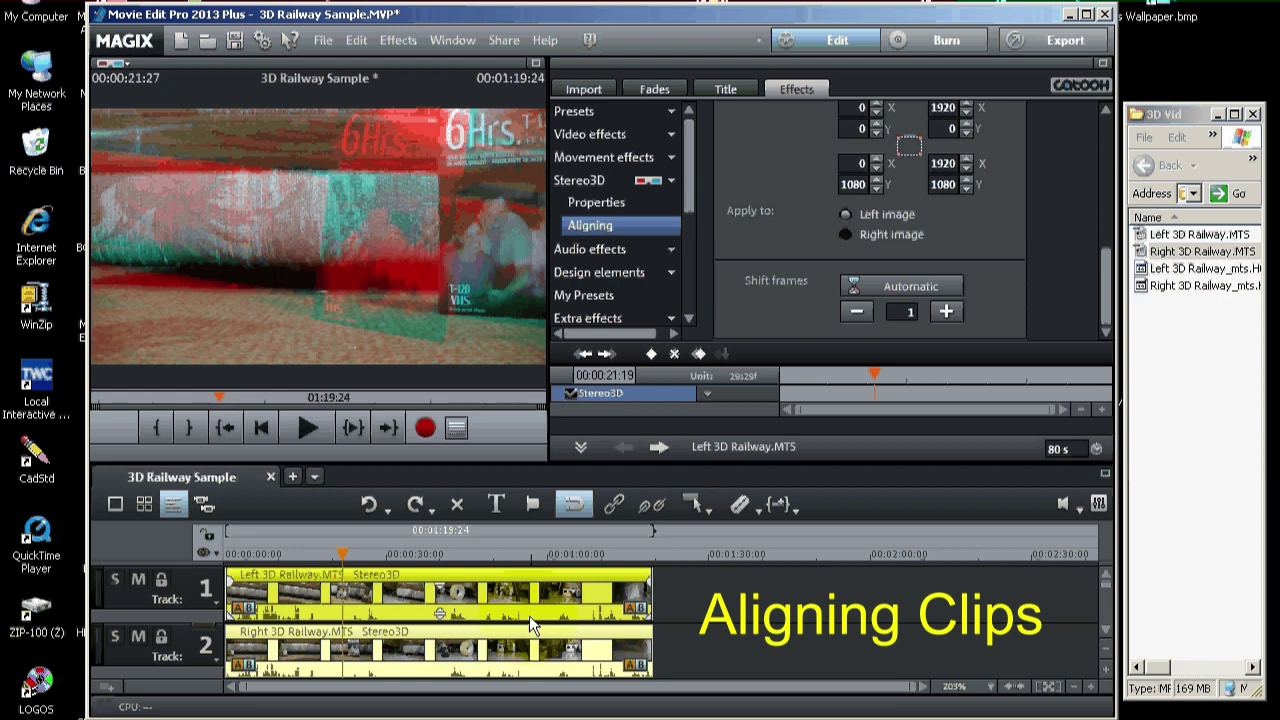
{"action": "left_click", "coordinate": [740, 598]}
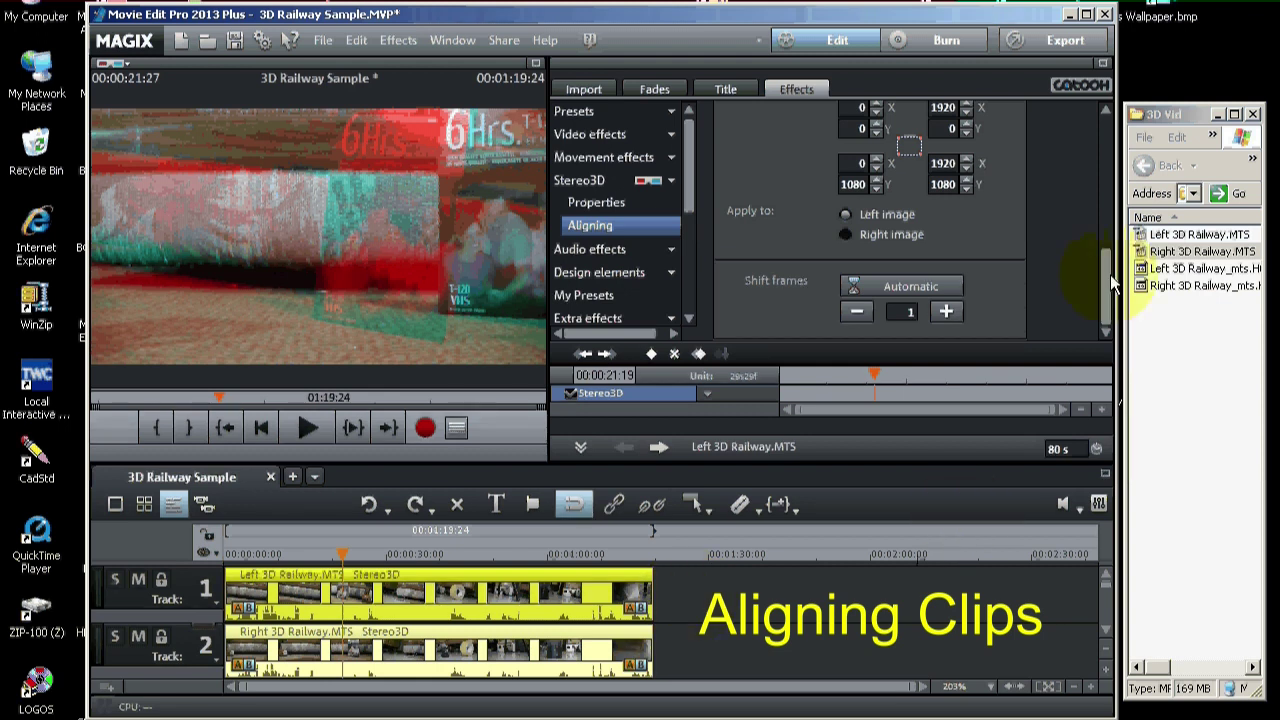
- Run the automatic spatial alignment on the stereo pair
{"action": "left_click_drag", "start_coordinate": [1109, 279], "coordinate": [1091, 162]}
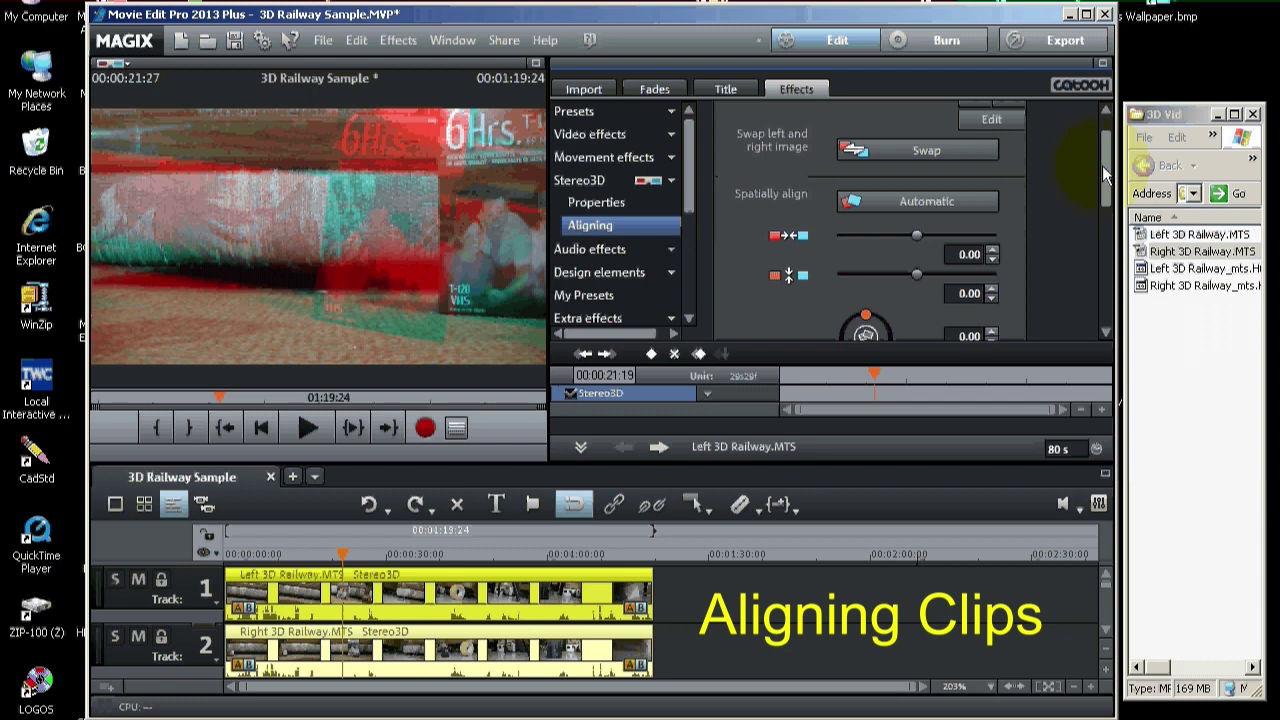
{"action": "left_click_drag", "start_coordinate": [1102, 165], "coordinate": [1095, 177]}
{"action": "left_click", "coordinate": [920, 160]}
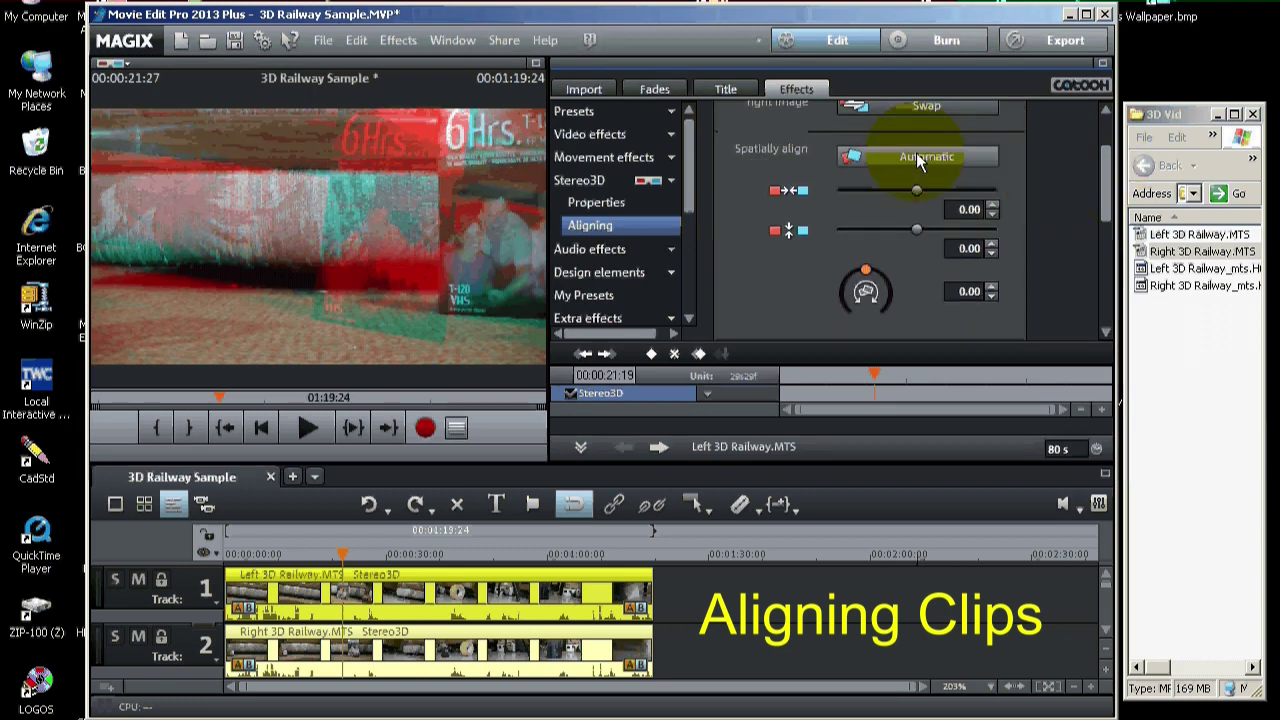
- Adjust the spatial alignment of the stereo pair manually: rotation -1.74, vertical offset 0.71 and horizontal offset 1.00
{"action": "left_click", "coordinate": [891, 159]}
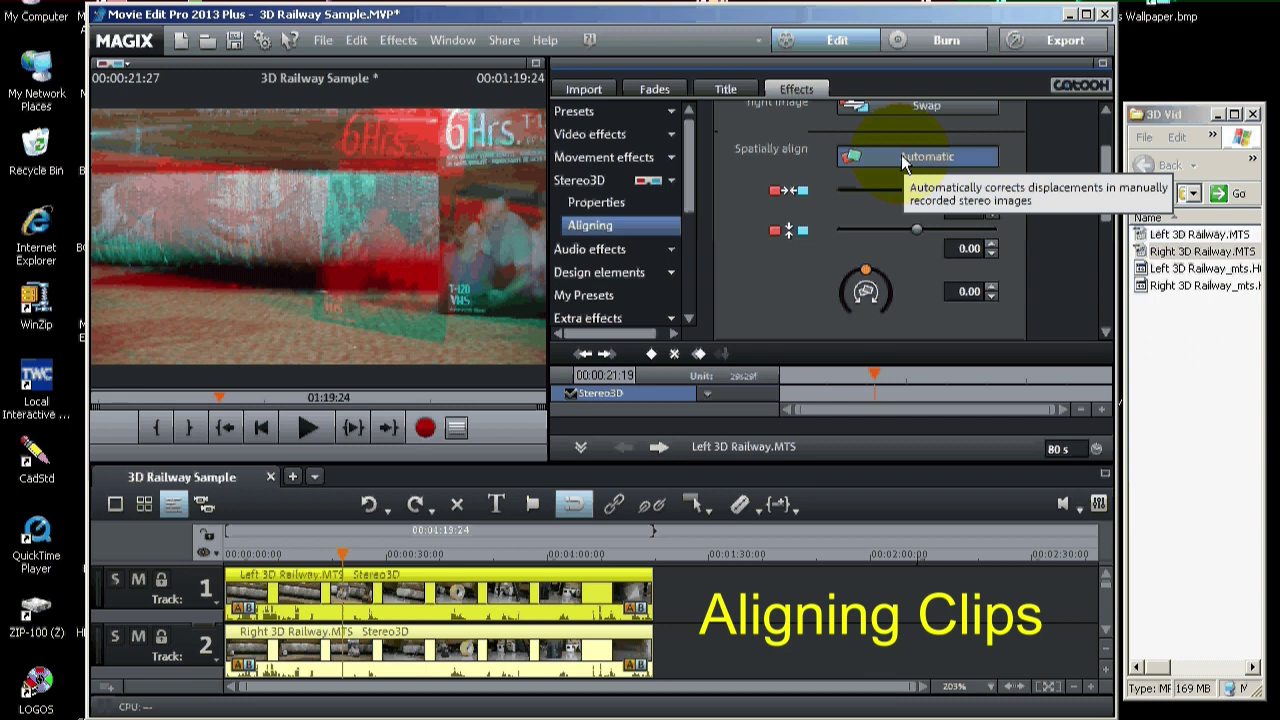
{"action": "left_click", "coordinate": [905, 265]}
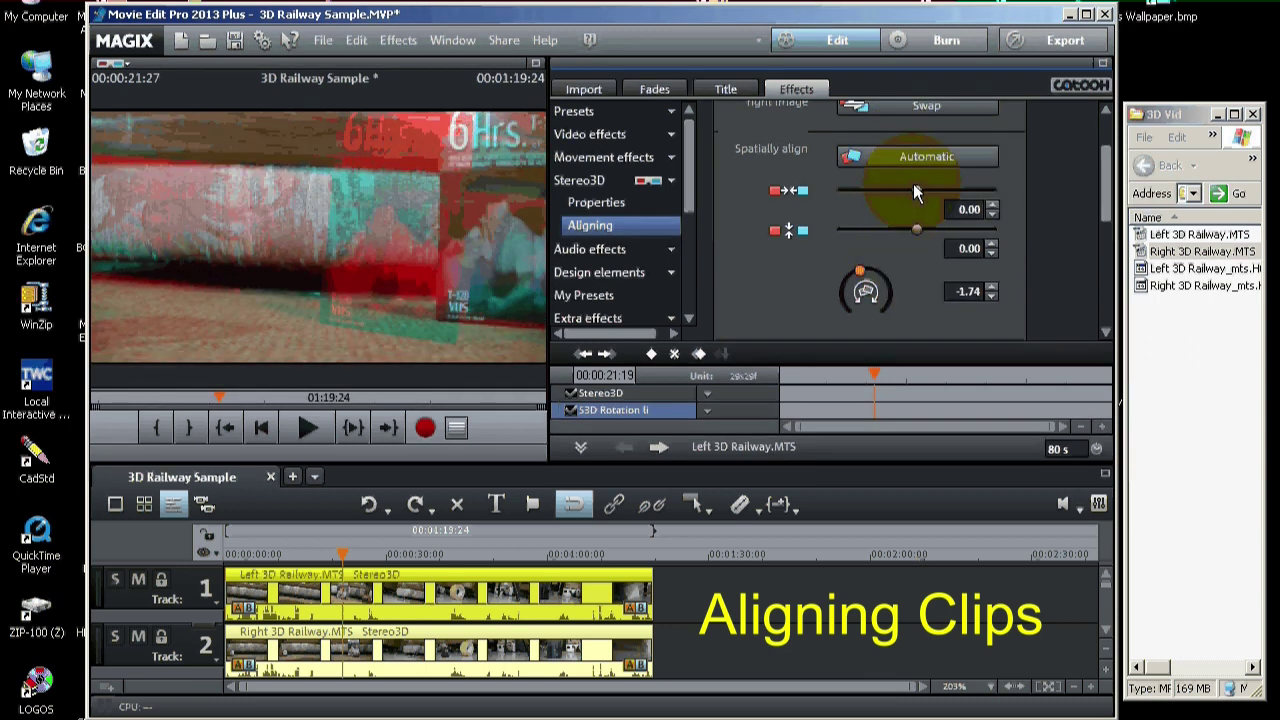
{"action": "left_click", "coordinate": [918, 230]}
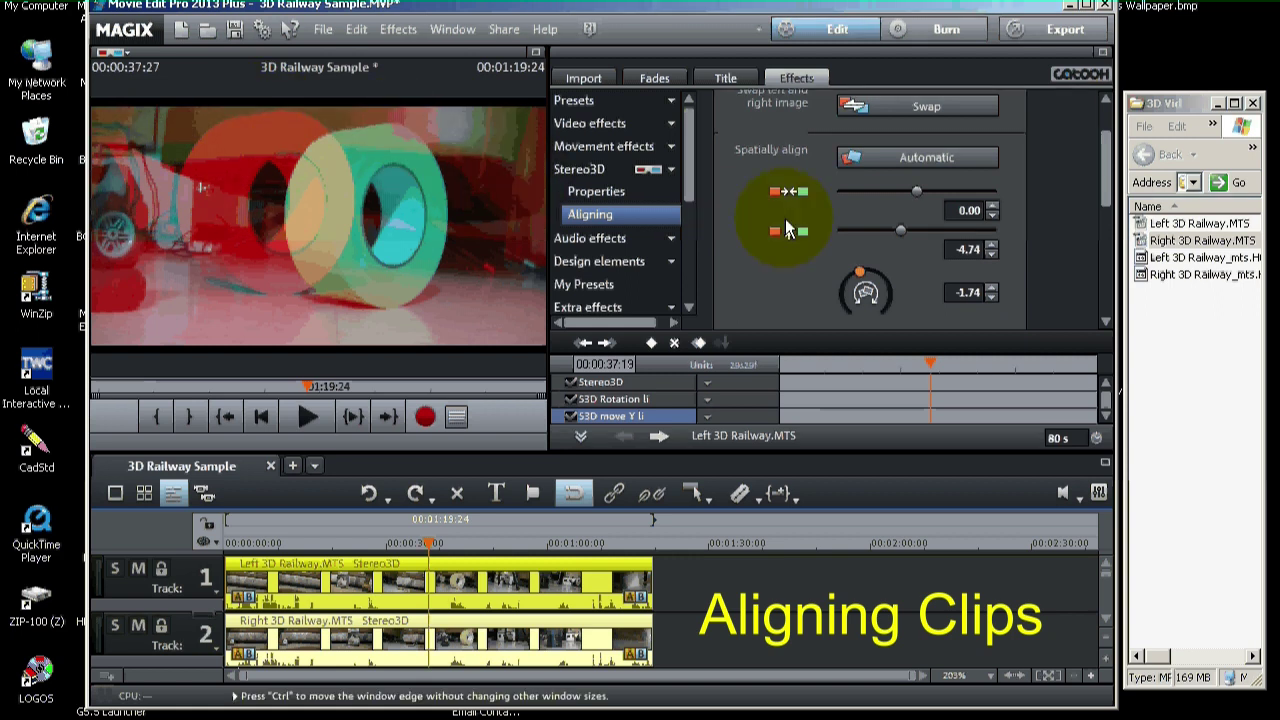
{"action": "left_click", "coordinate": [899, 229]}
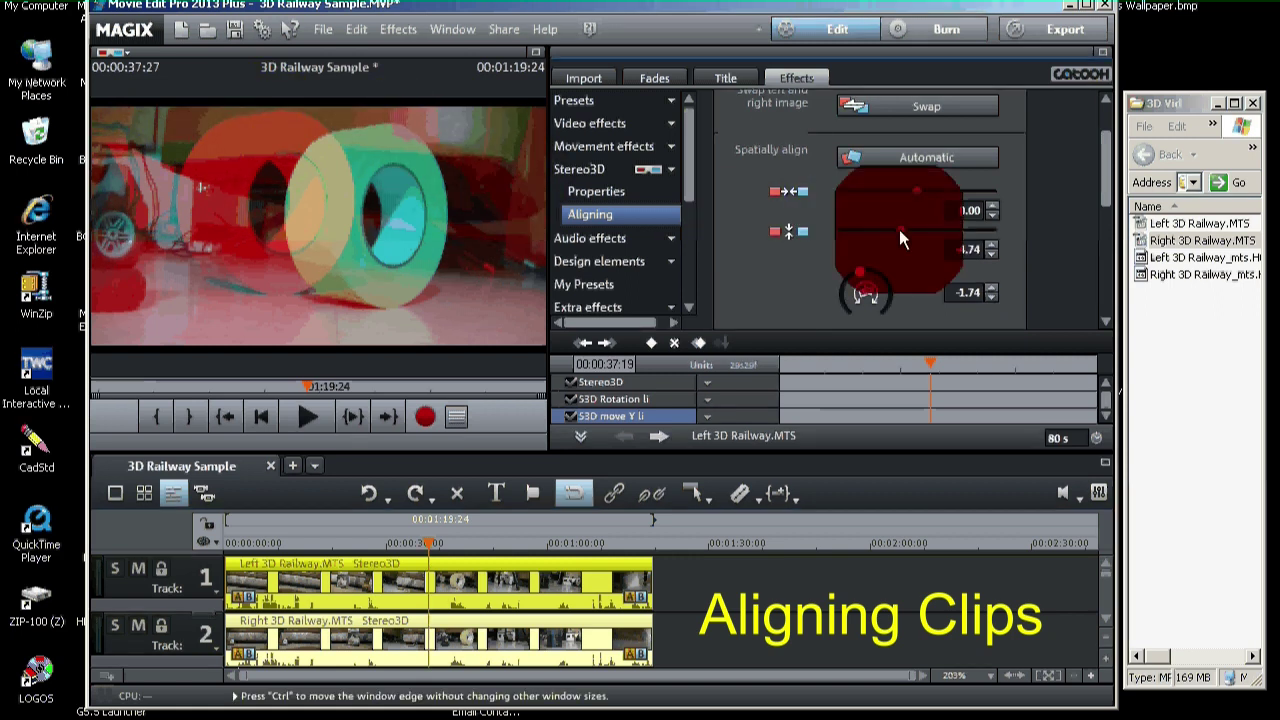
{"action": "mouse_move", "coordinate": [899, 229]}
{"action": "left_mouse_down"}
{"action": "mouse_move", "coordinate": [924, 240]}
{"action": "mouse_move", "coordinate": [919, 230]}
{"action": "left_mouse_up"}
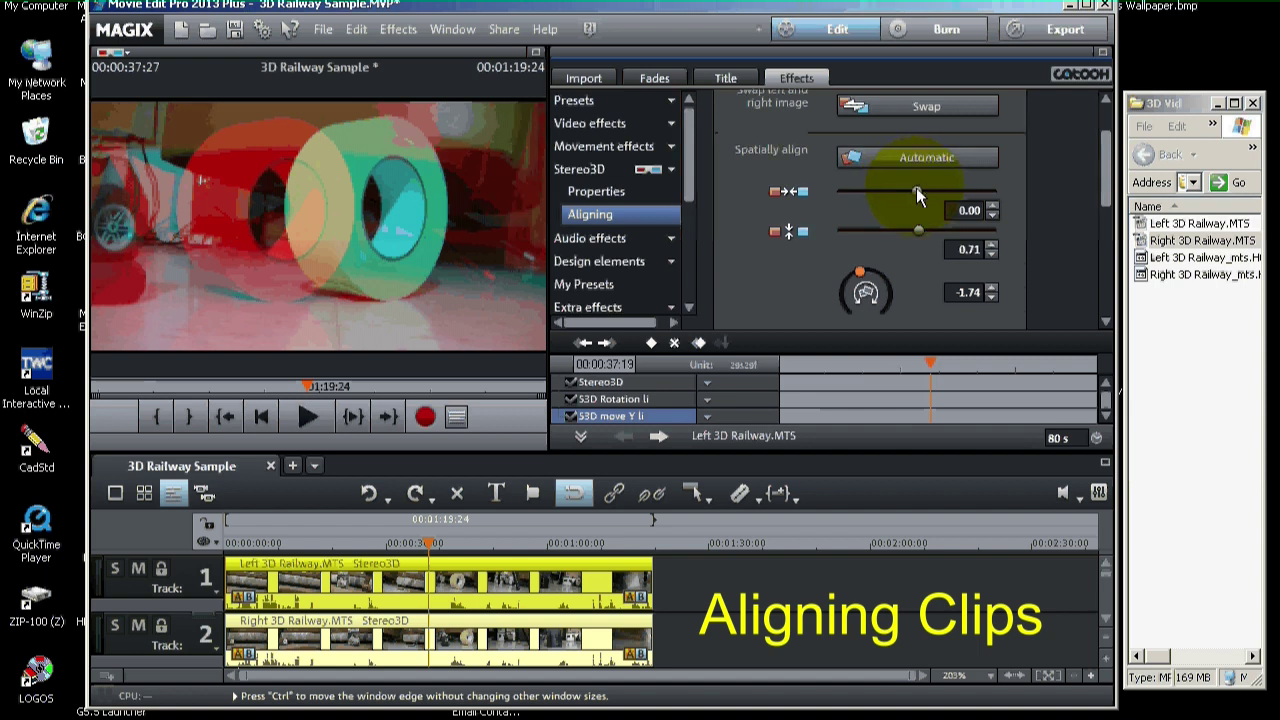
{"action": "mouse_move", "coordinate": [917, 189]}
{"action": "left_mouse_down"}
{"action": "mouse_move", "coordinate": [906, 185]}
{"action": "mouse_move", "coordinate": [919, 191]}
{"action": "left_mouse_up"}
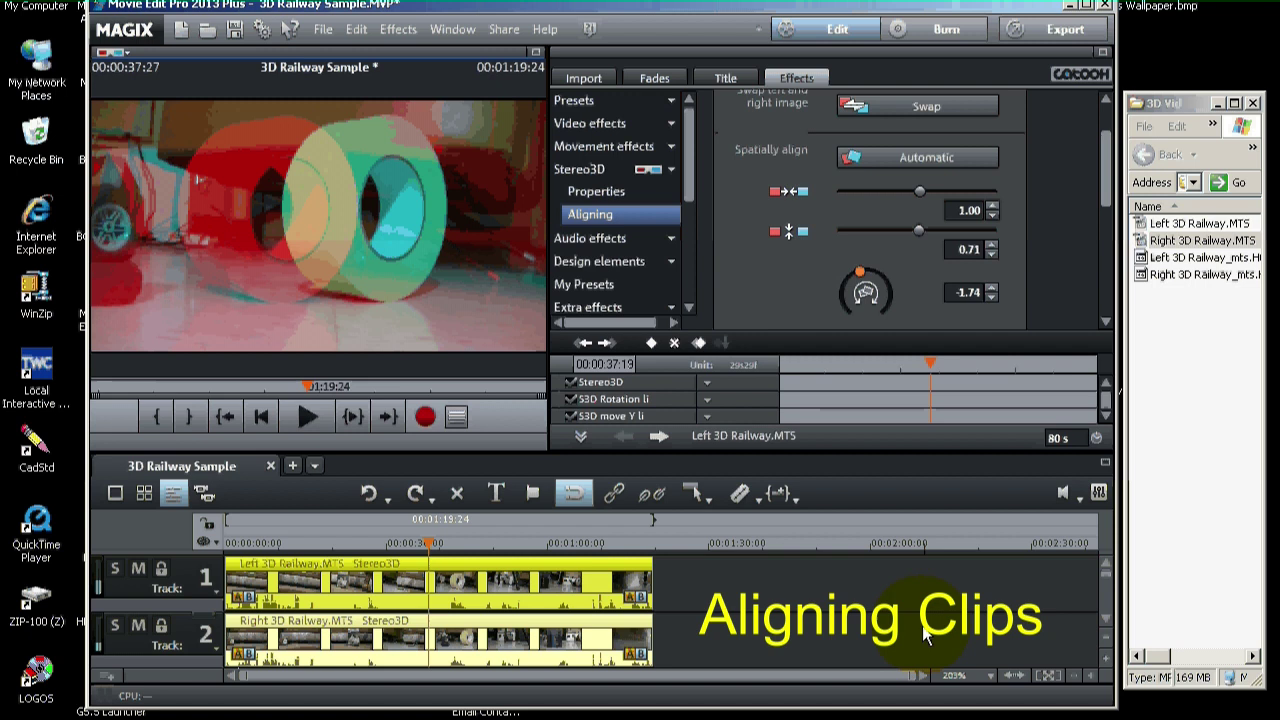
- Try manual single-frame shifts between the left and right clips in both directions, returning the frame shift to 1
{"action": "left_click_drag", "start_coordinate": [1104, 152], "coordinate": [1109, 280]}
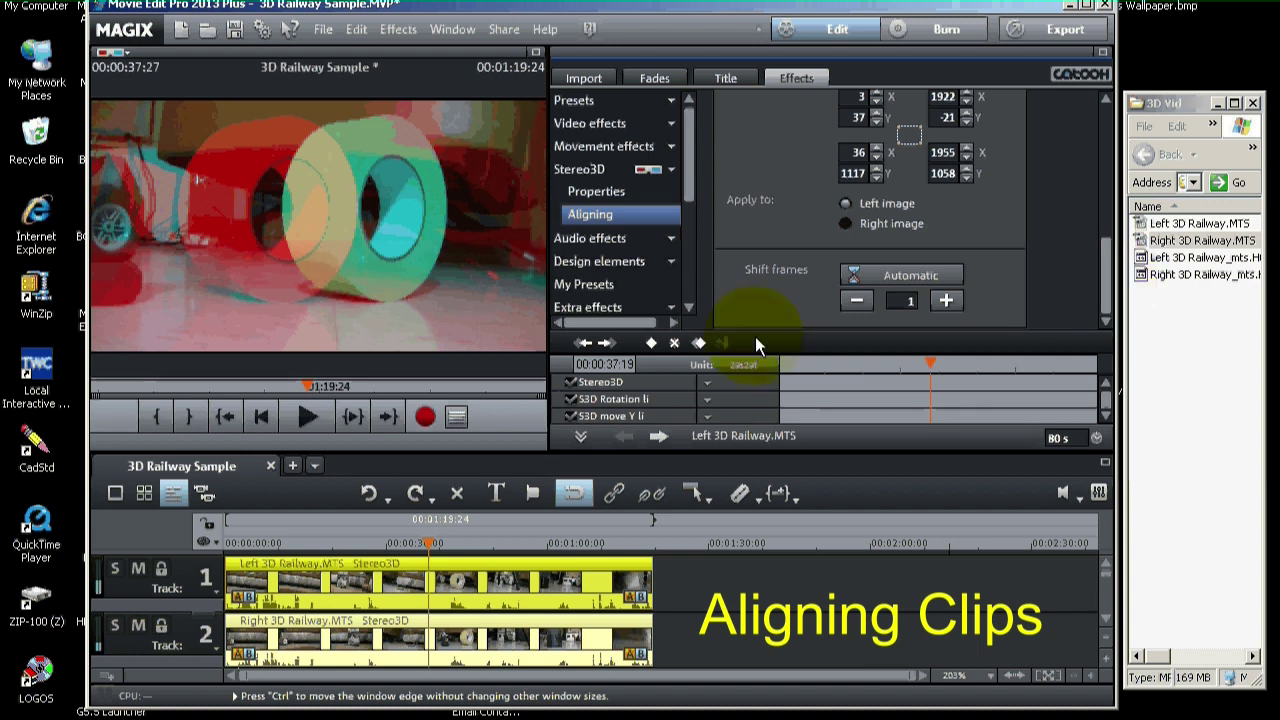
{"action": "left_click", "coordinate": [463, 680]}
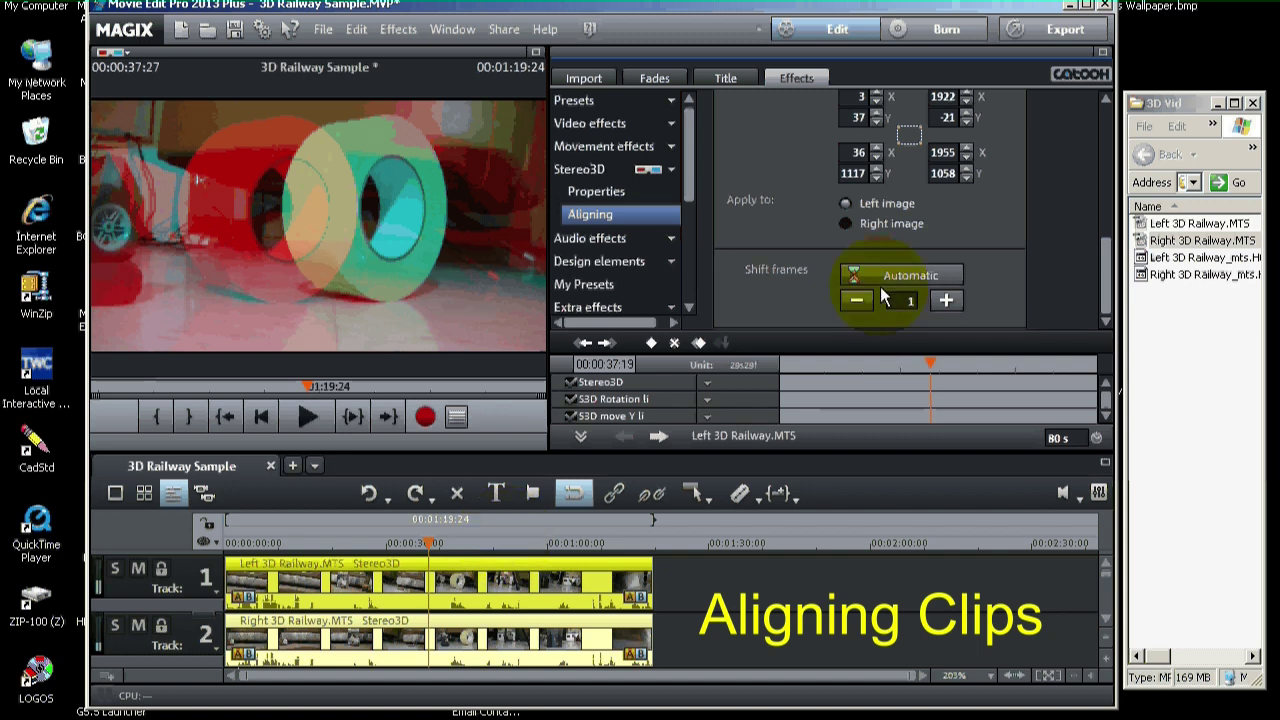
{"action": "left_click", "coordinate": [947, 300]}
{"action": "left_click", "coordinate": [855, 300]}
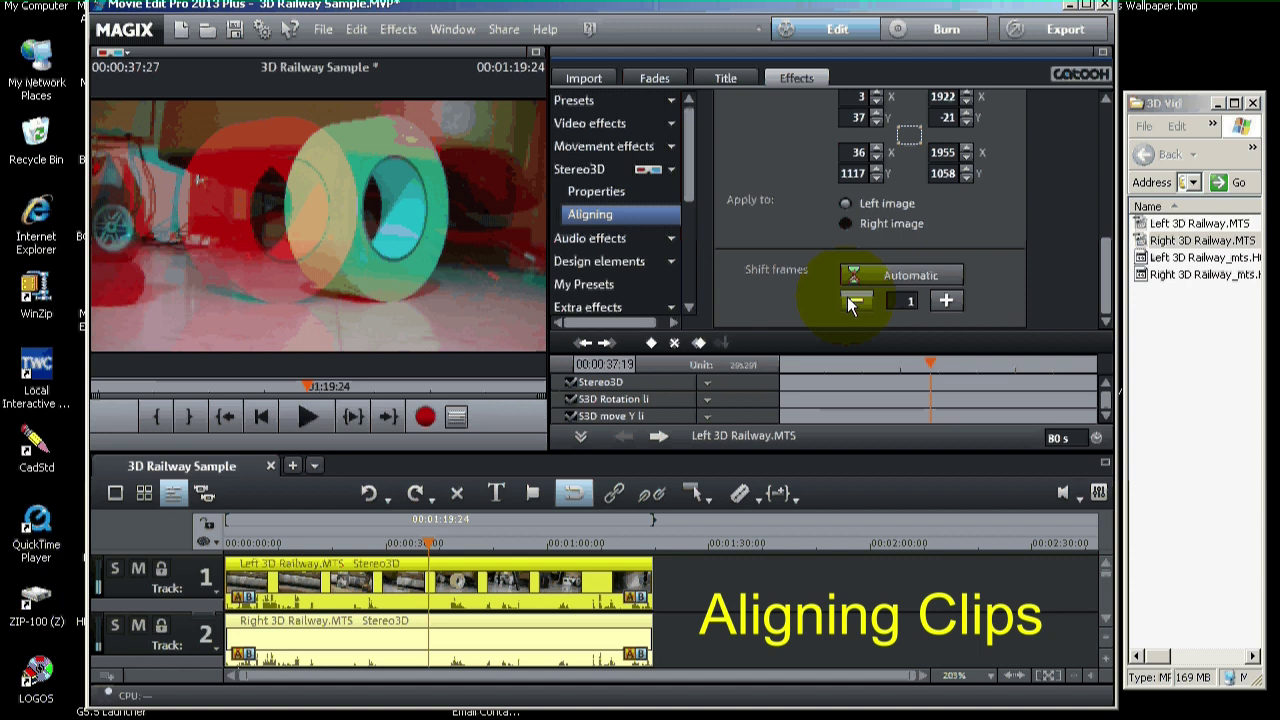
{"action": "left_click", "coordinate": [951, 298]}
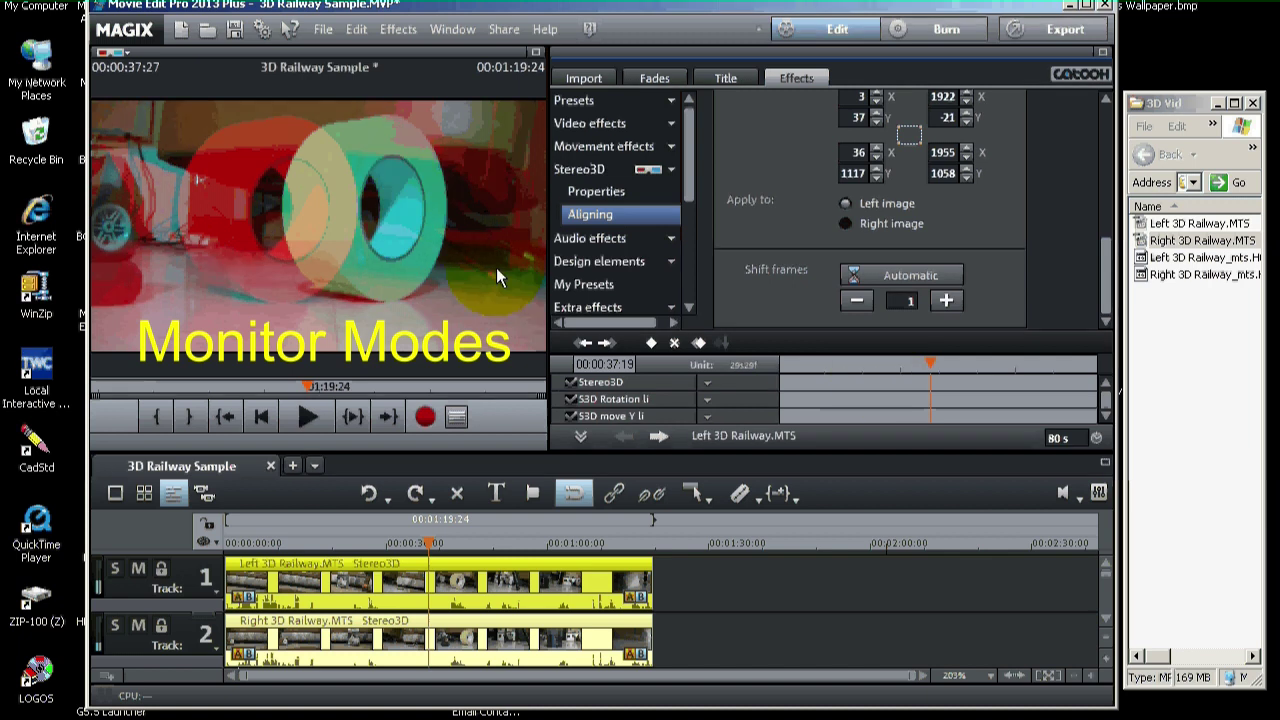
- Compare the side-by-side display (left picture on the left) with the anaglyph display in the preview monitor, ending on anaglyph
{"action": "left_click", "coordinate": [119, 55]}
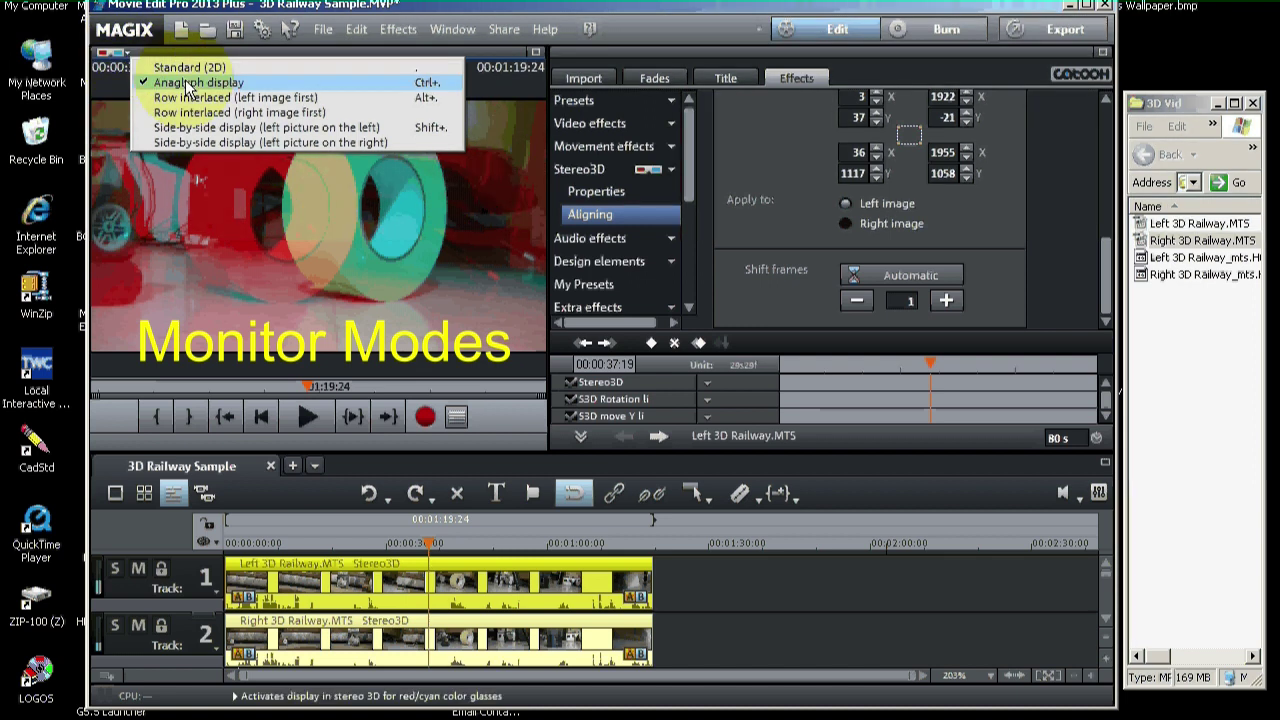
{"action": "left_click", "coordinate": [202, 128]}
{"action": "left_click", "coordinate": [127, 48]}
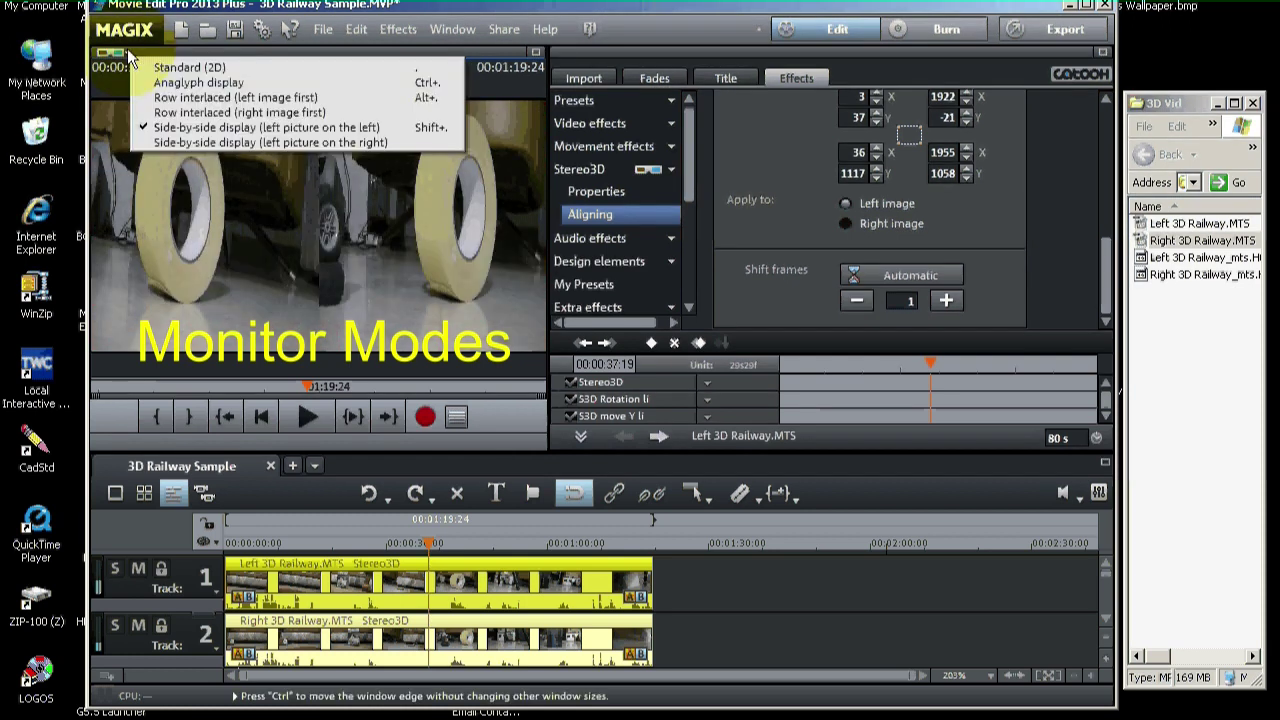
{"action": "left_click", "coordinate": [198, 84]}
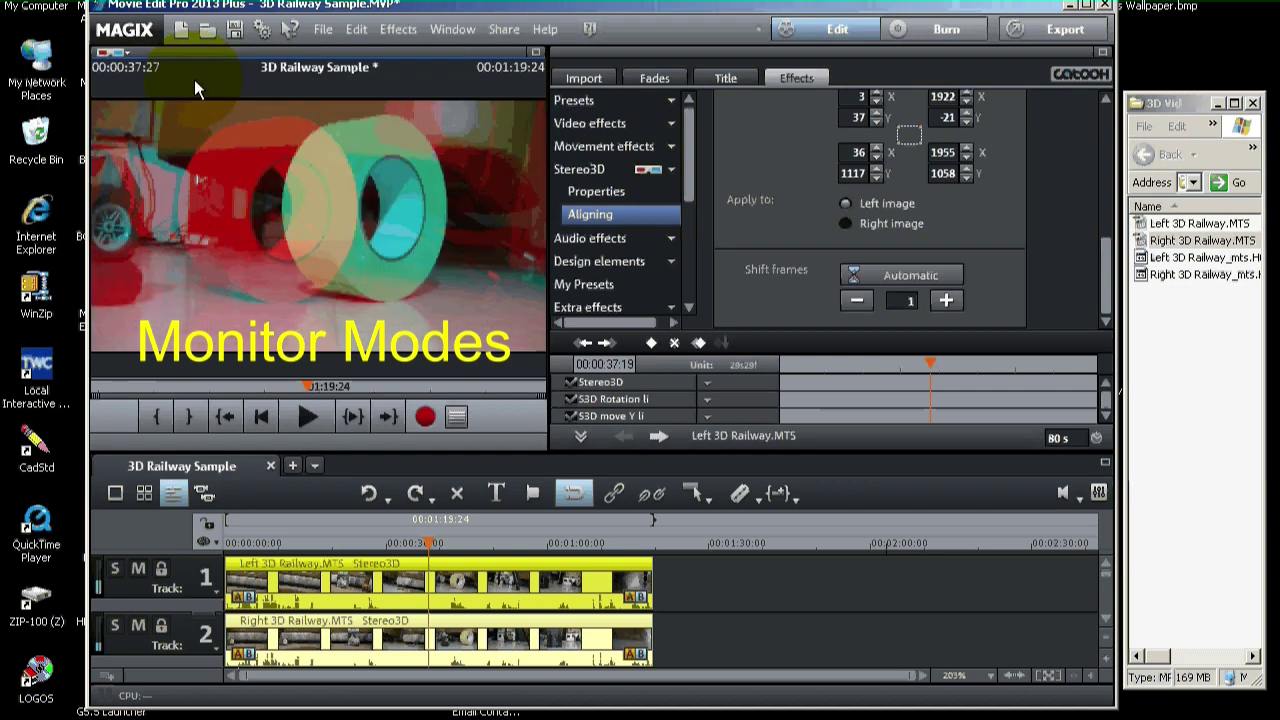
{"action": "left_click", "coordinate": [128, 49]}
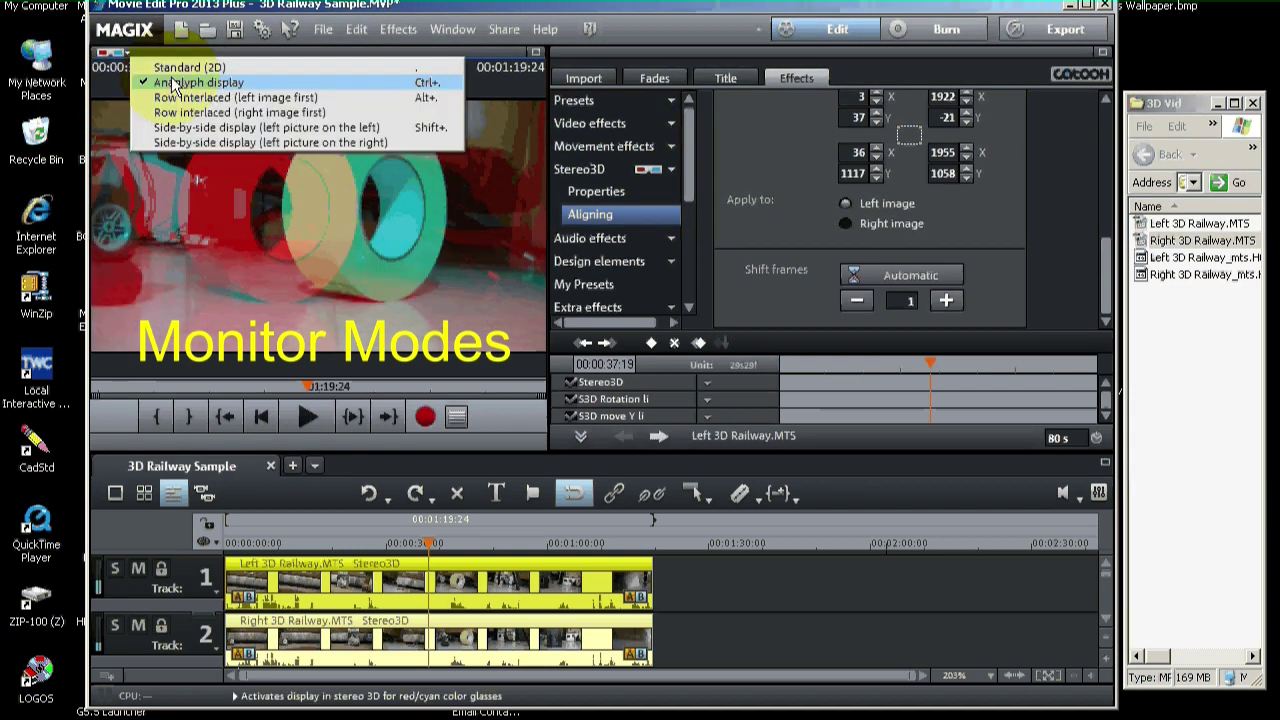
{"action": "left_click", "coordinate": [181, 125]}
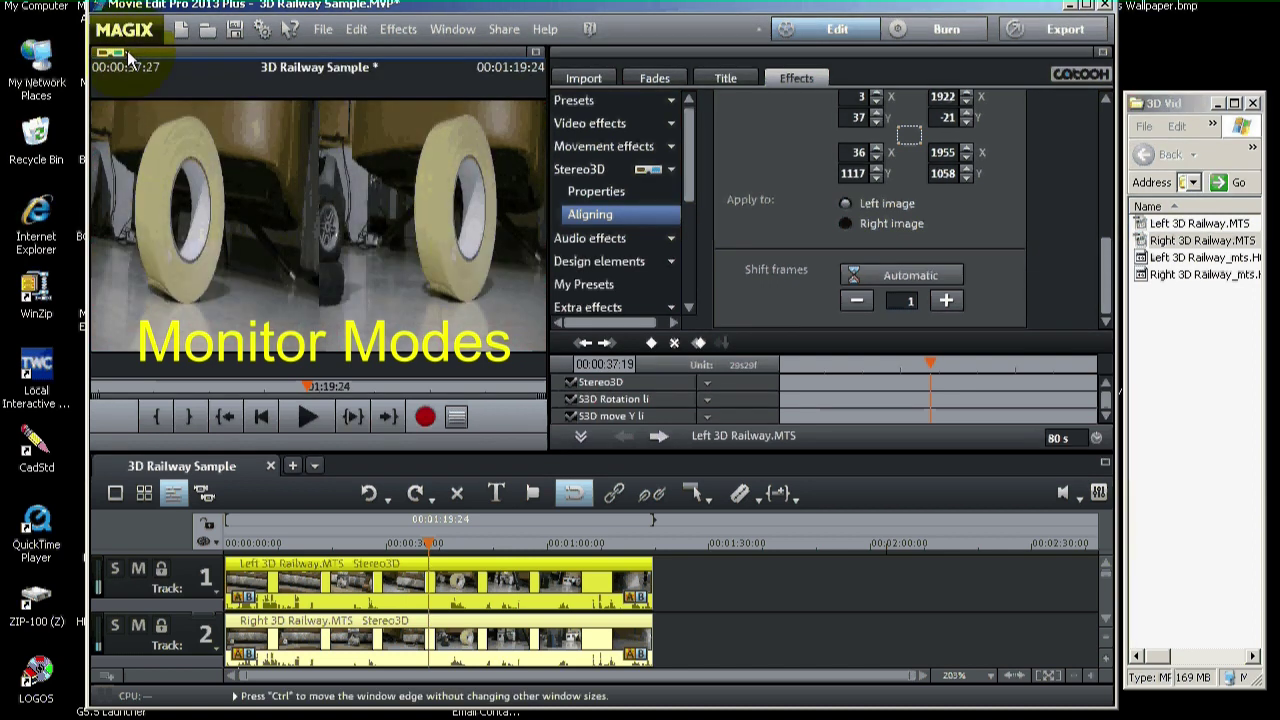
{"action": "left_click", "coordinate": [127, 50]}
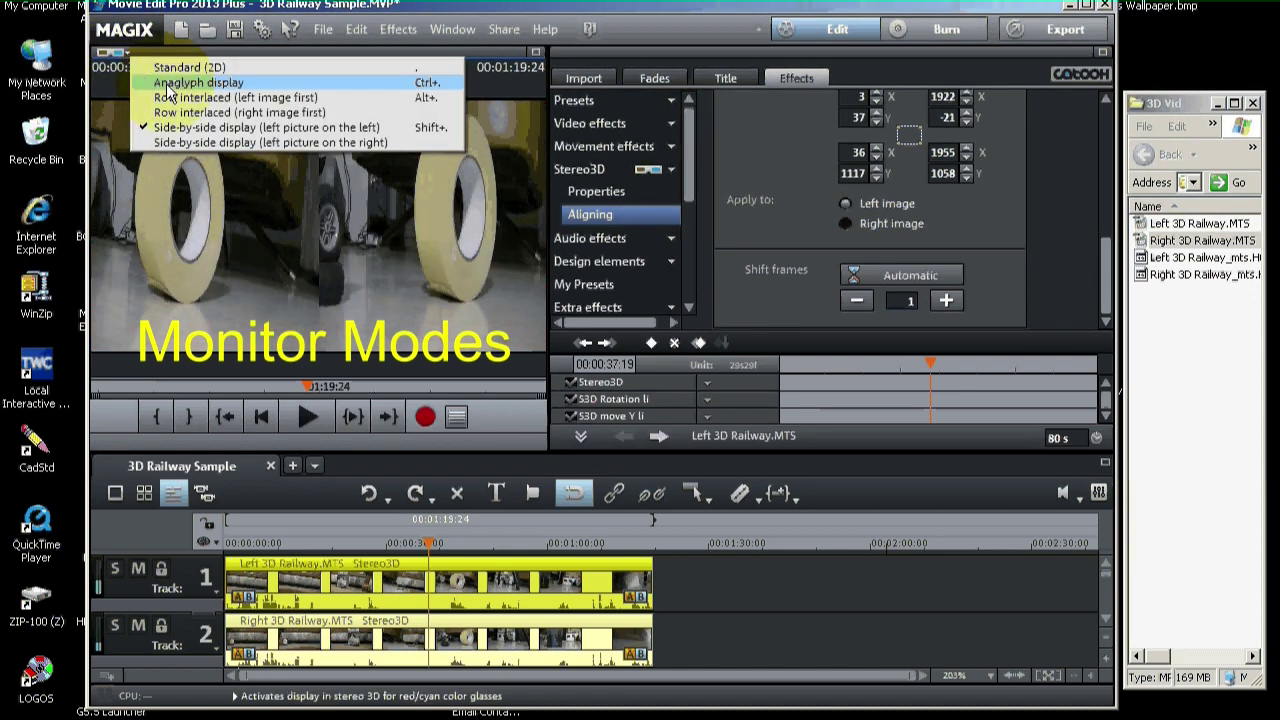
{"action": "left_click", "coordinate": [166, 83]}
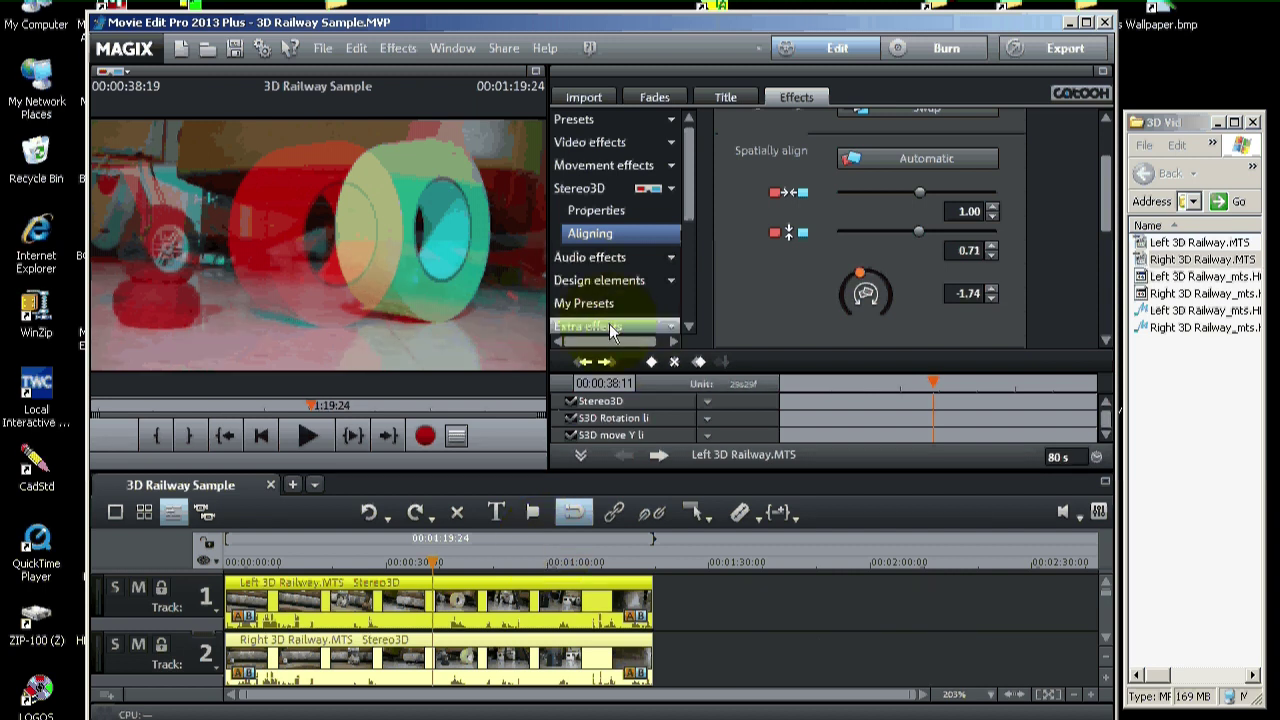
- Set up an MPEG-4 export of the movie with Stereo 3D set to side-by-side (left picture on the left) - half width
{"action": "left_click", "coordinate": [319, 46]}
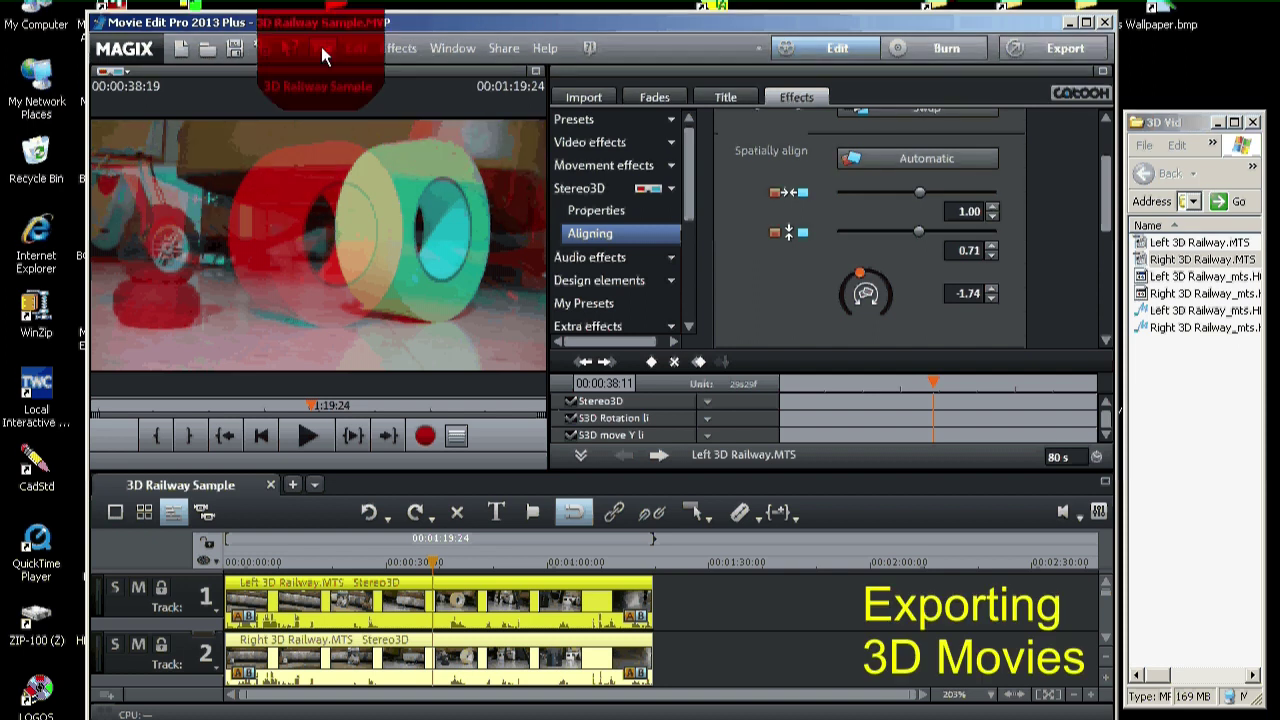
{"action": "left_click", "coordinate": [320, 45]}
{"action": "left_click", "coordinate": [320, 45]}
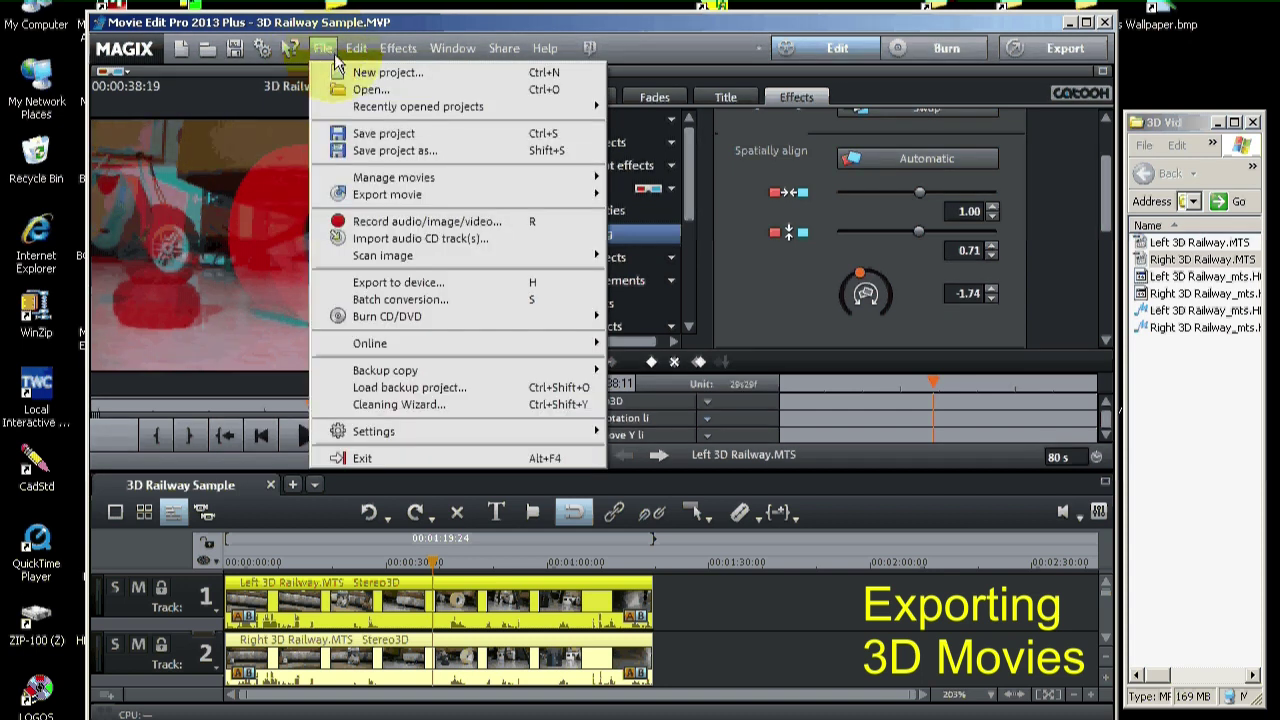
{"action": "mouse_move", "coordinate": [352, 195]}
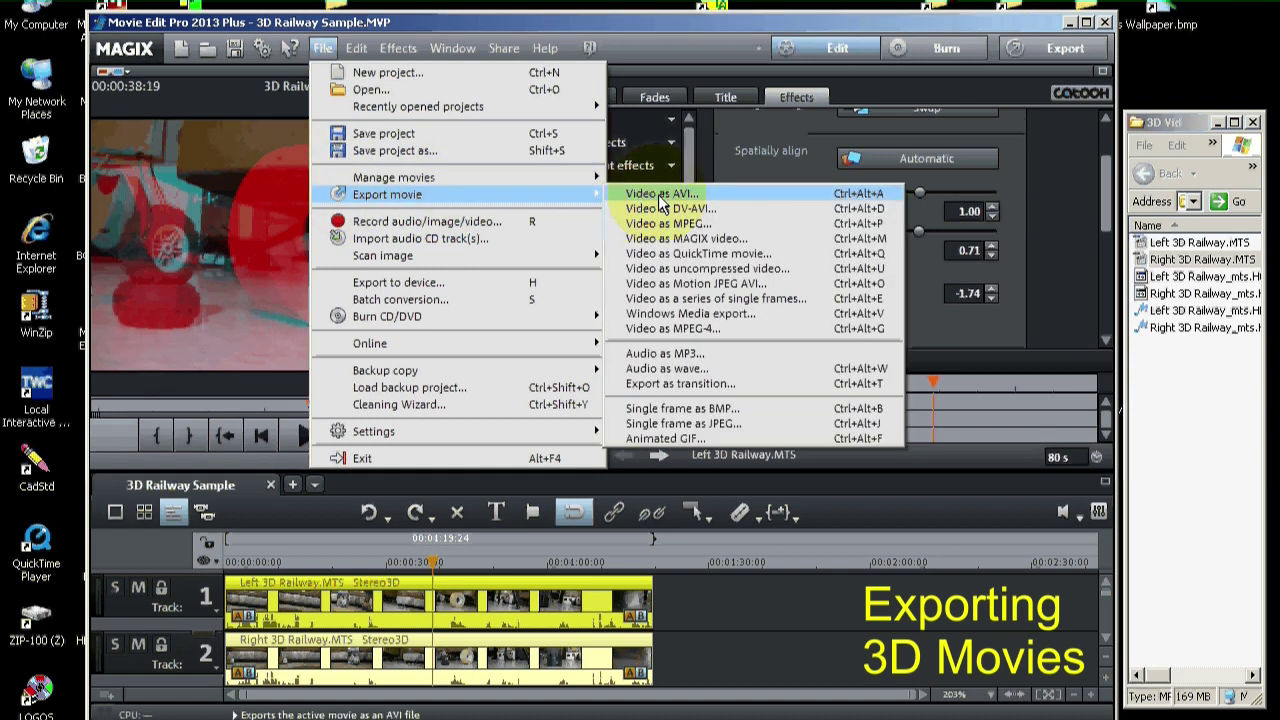
{"action": "left_click", "coordinate": [685, 325]}
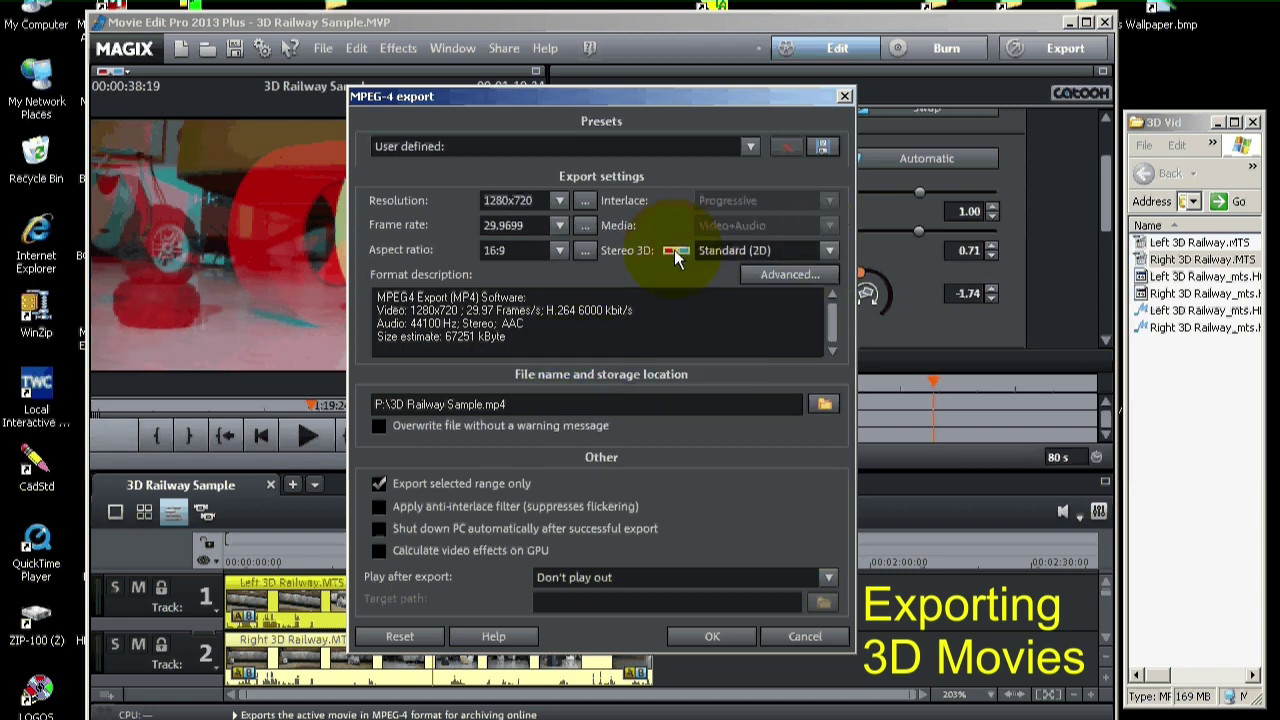
{"action": "left_click", "coordinate": [831, 252]}
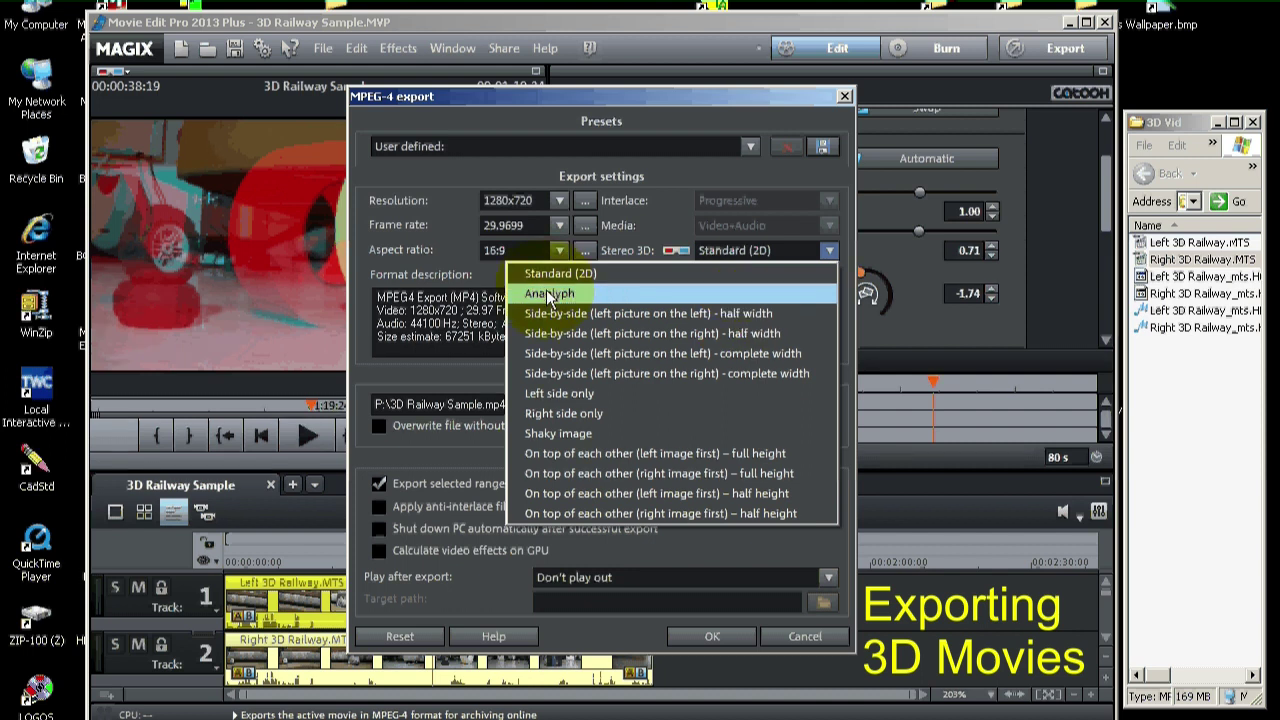
{"action": "left_click", "coordinate": [652, 315]}
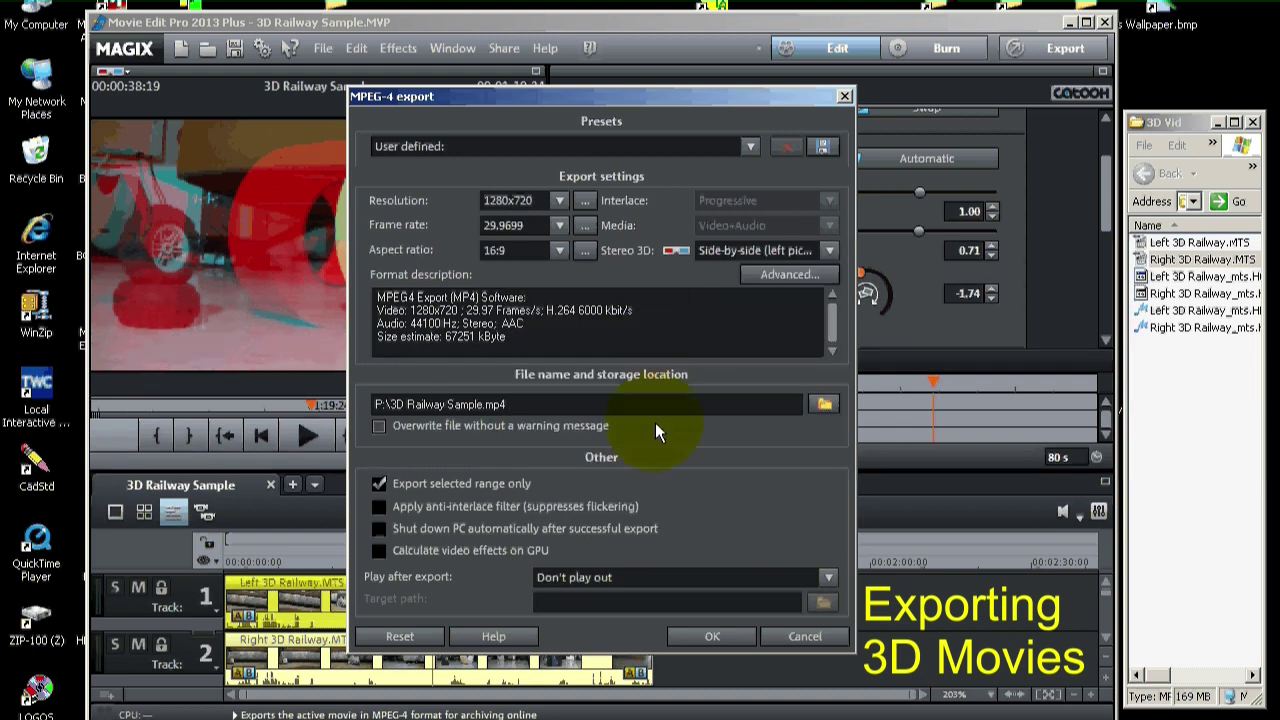
- Start the MPEG-4 export to the file P:\3D Railway Sample.mp4
{"action": "left_click", "coordinate": [405, 404]}
{"action": "left_click", "coordinate": [544, 405]}
{"action": "left_click", "coordinate": [705, 640]}
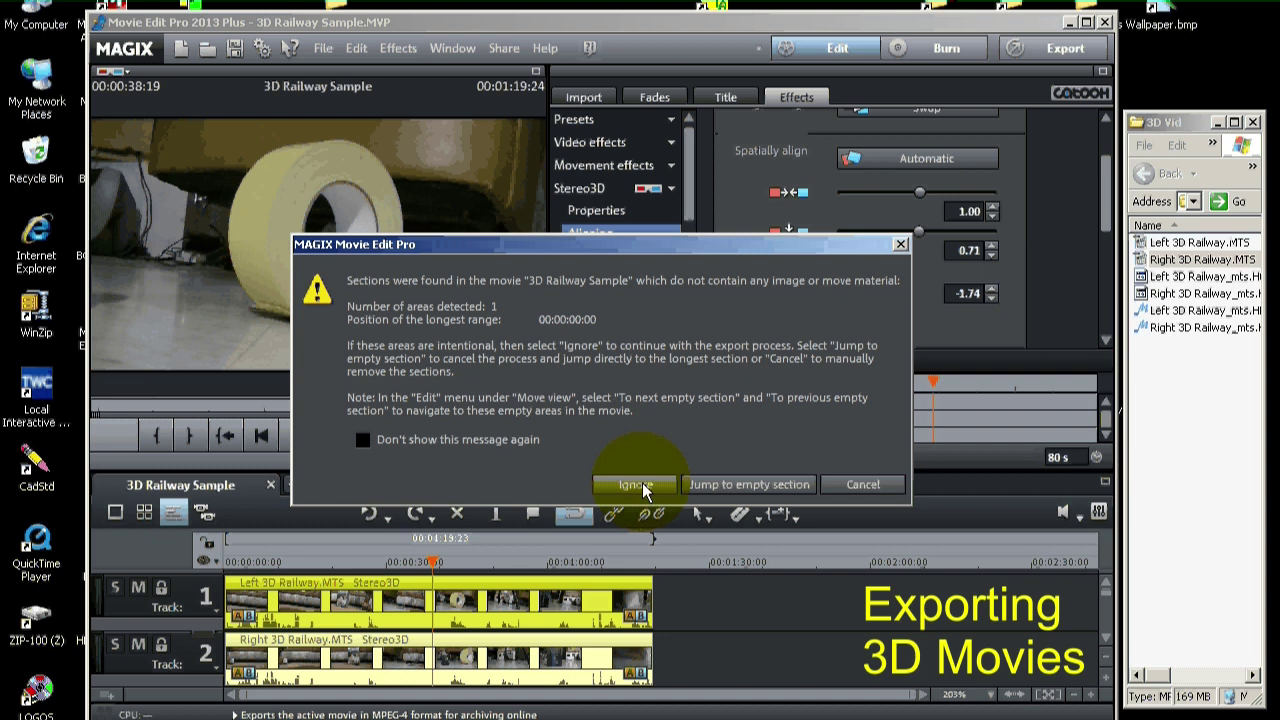
- Jump to the empty section of the movie and close the gap by moving both clips to the start of the timeline
{"action": "left_click", "coordinate": [735, 486]}
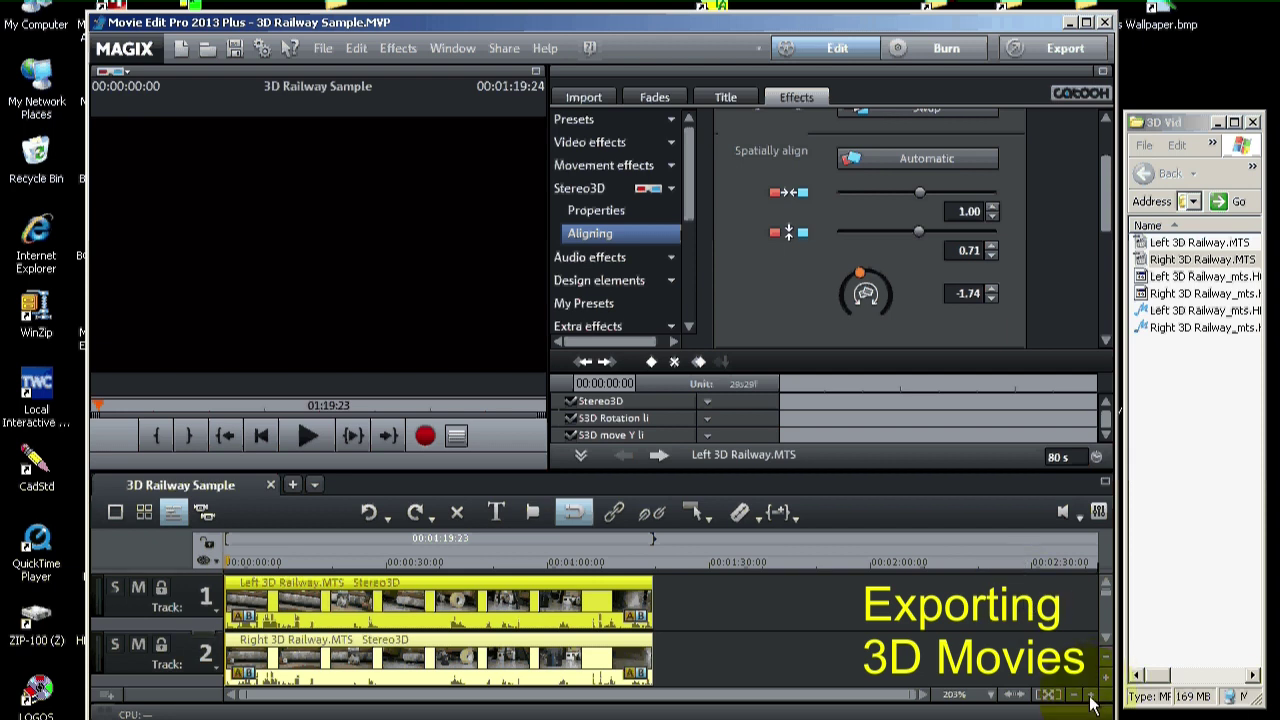
{"action": "left_click", "coordinate": [1091, 697]}
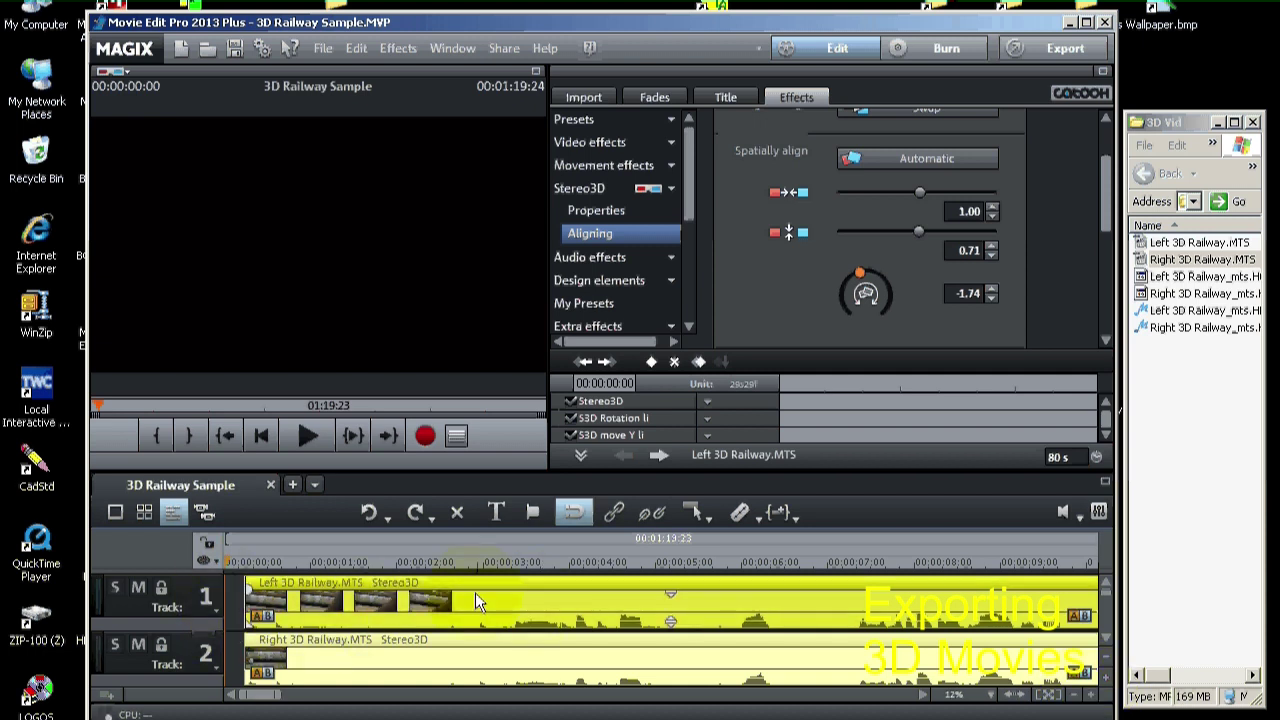
{"action": "left_click_drag", "start_coordinate": [533, 599], "coordinate": [508, 599]}
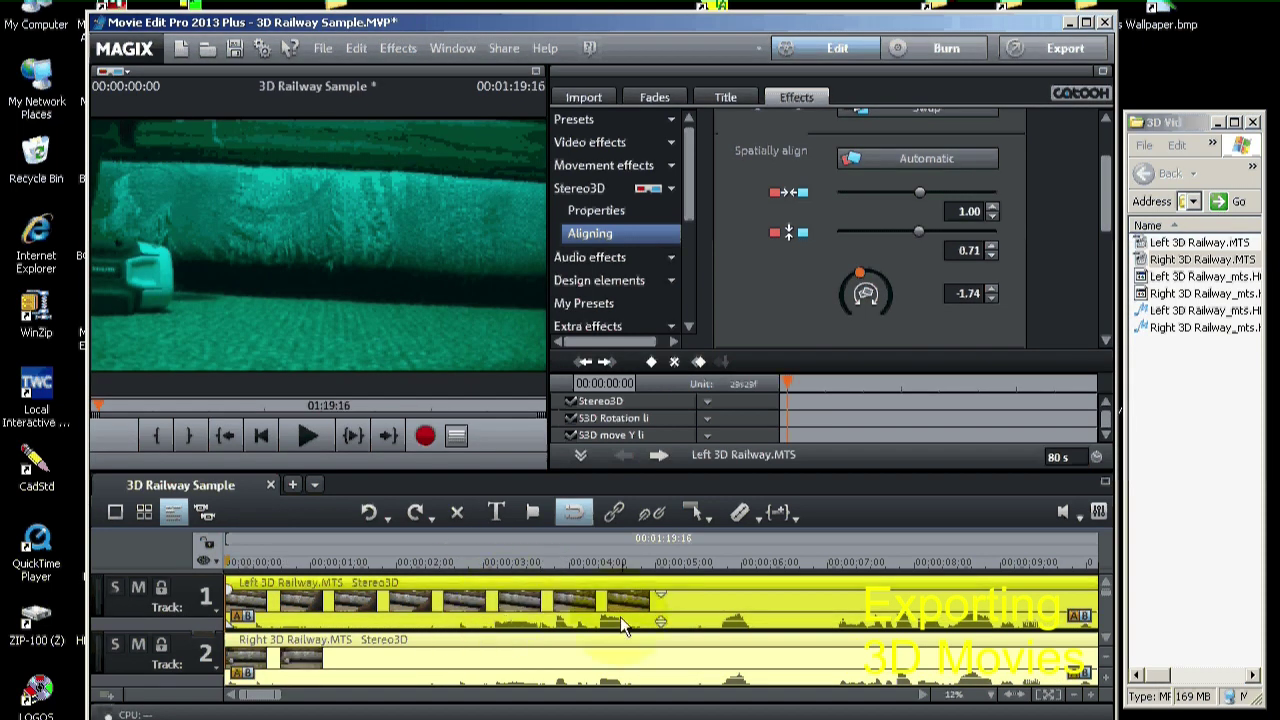
- Split both clips at 00:01:19:16, delete the short remainder at their end, and return the playhead to the start
{"action": "left_click", "coordinate": [289, 696]}
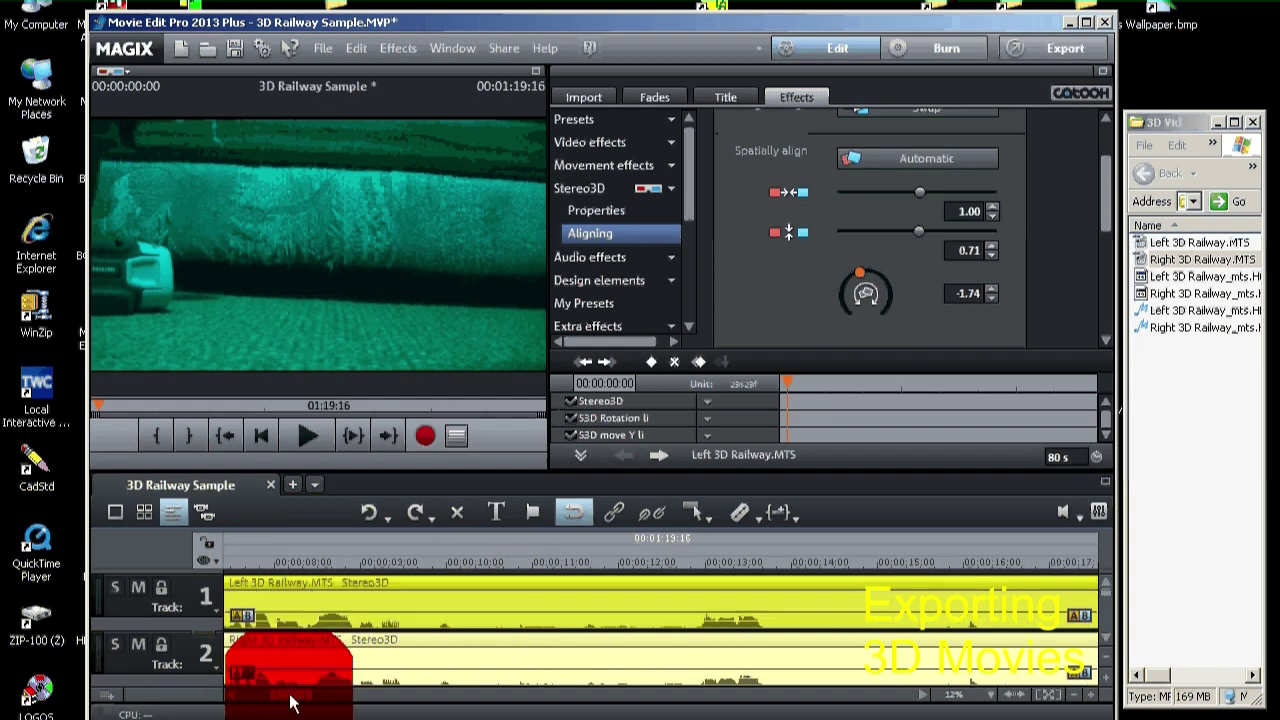
{"action": "mouse_move", "coordinate": [291, 703]}
{"action": "left_mouse_down"}
{"action": "mouse_move", "coordinate": [651, 697]}
{"action": "mouse_move", "coordinate": [573, 705]}
{"action": "left_mouse_up"}
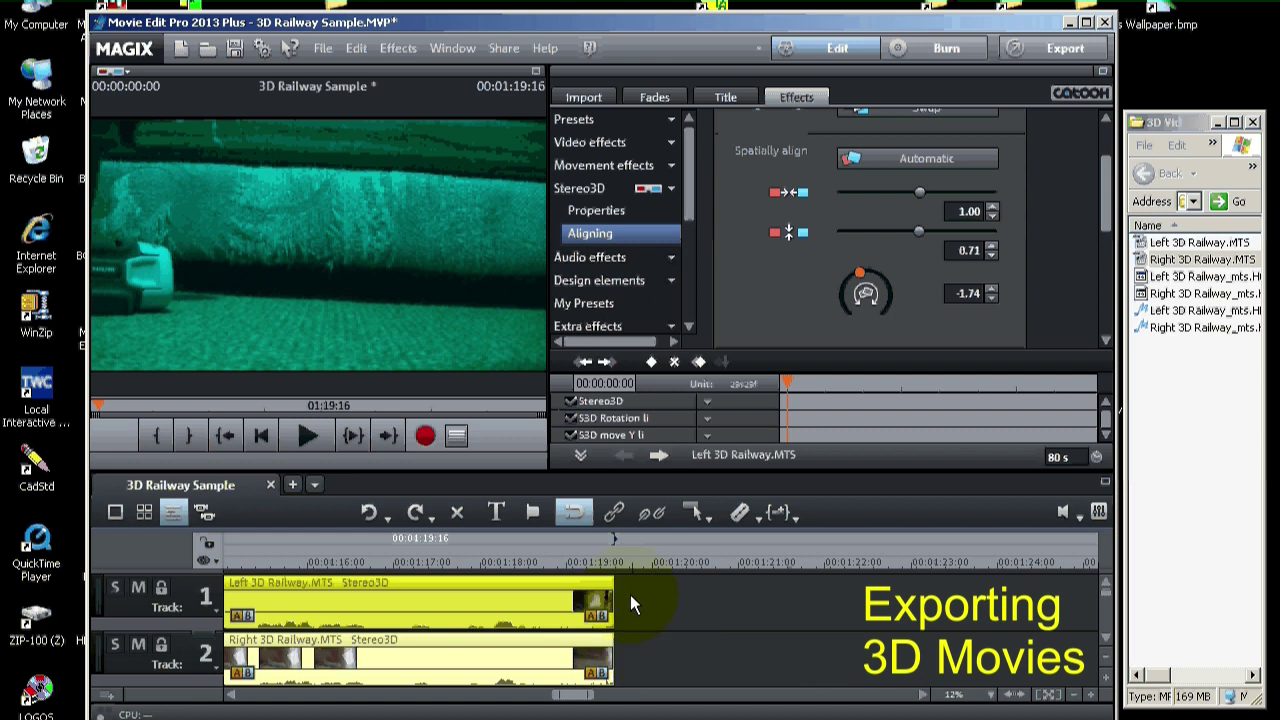
{"action": "left_click", "coordinate": [614, 563]}
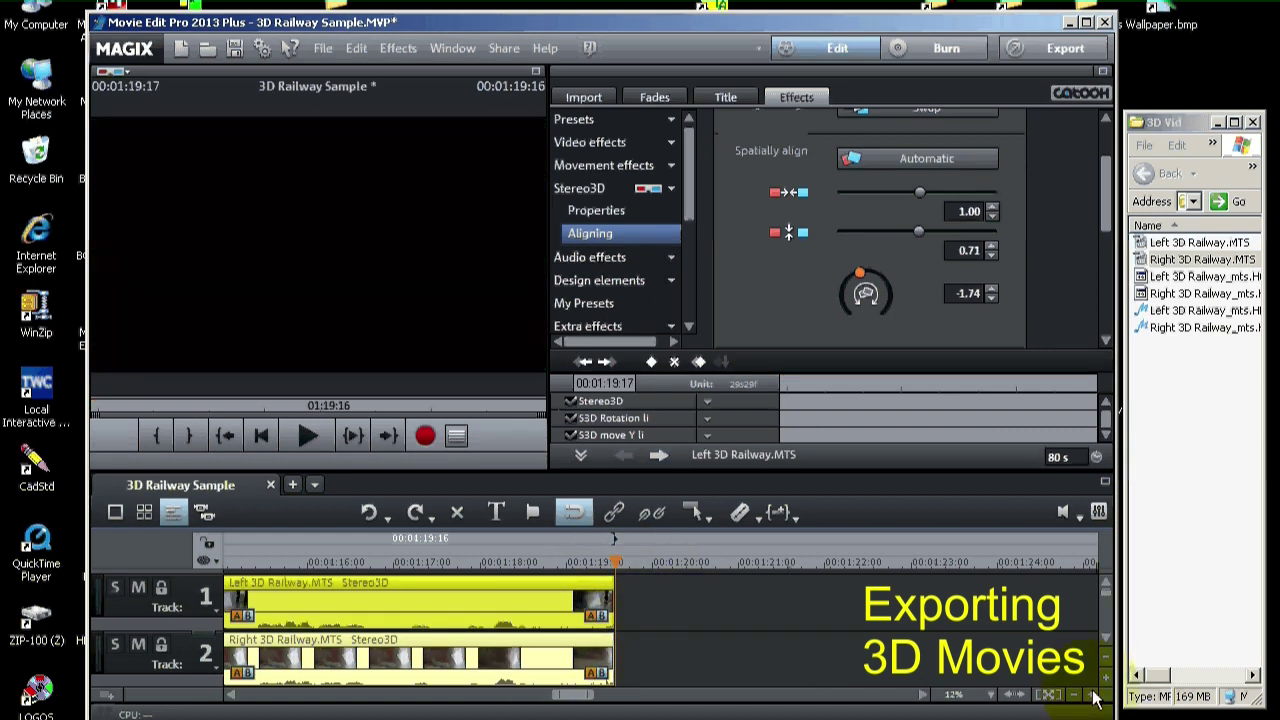
{"action": "left_click", "coordinate": [1095, 697]}
{"action": "left_click", "coordinate": [1095, 697]}
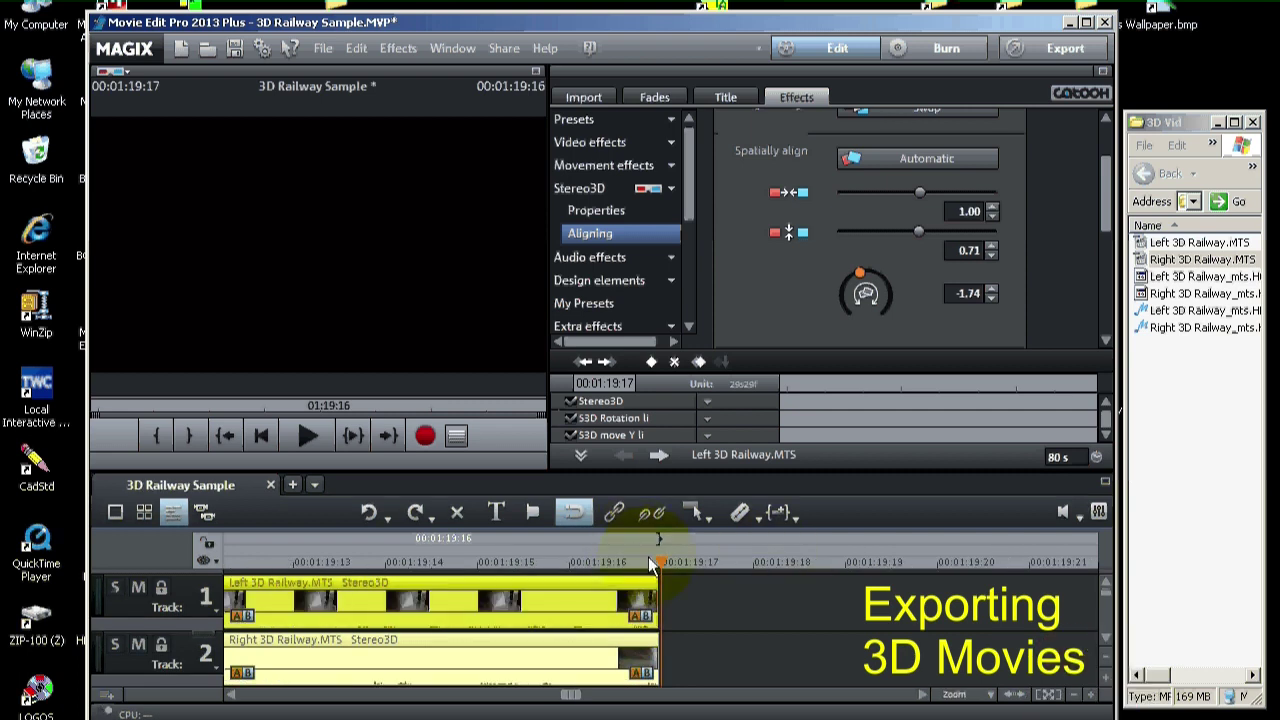
{"action": "left_click_drag", "start_coordinate": [648, 563], "coordinate": [607, 560]}
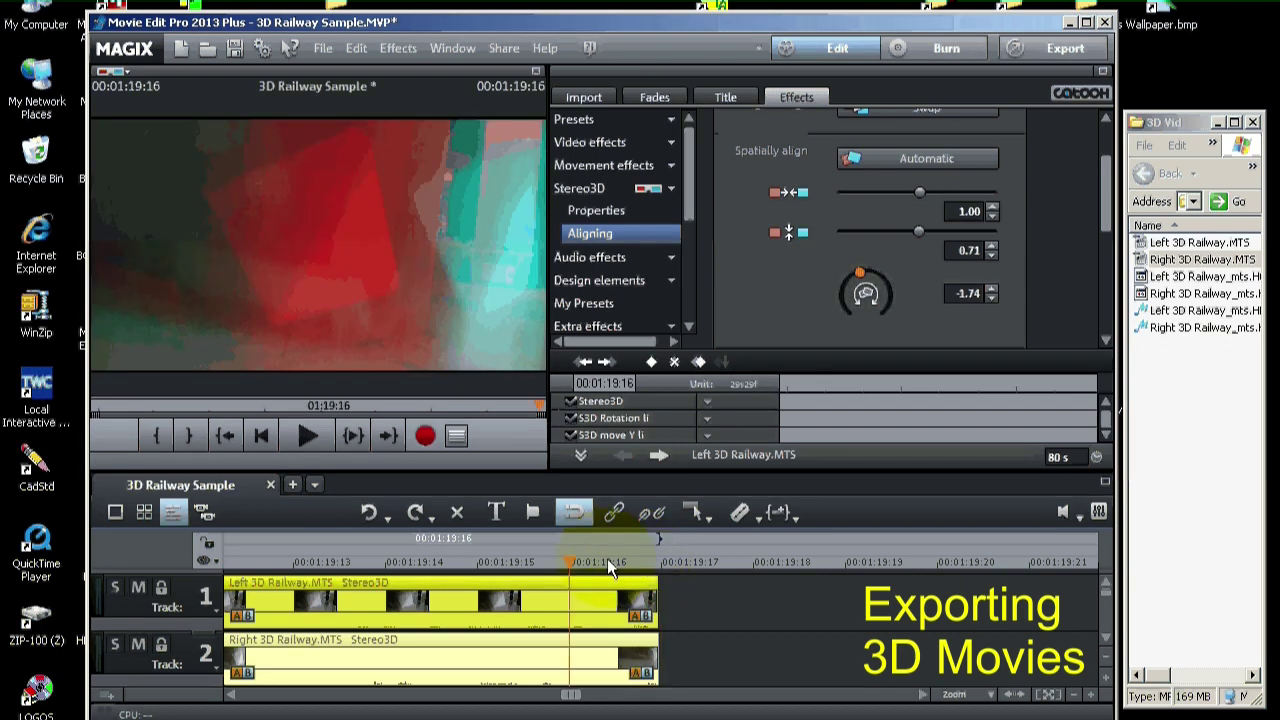
{"action": "left_click", "coordinate": [741, 513]}
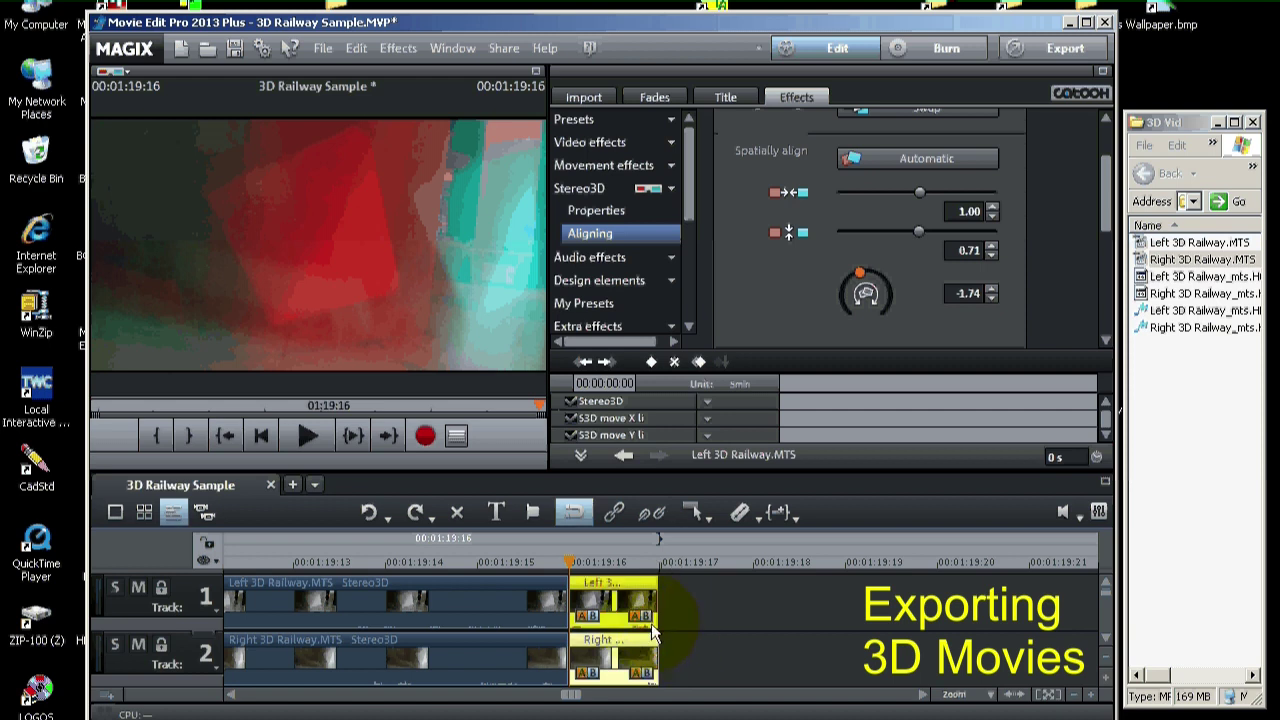
{"action": "key", "text": "Delete"}
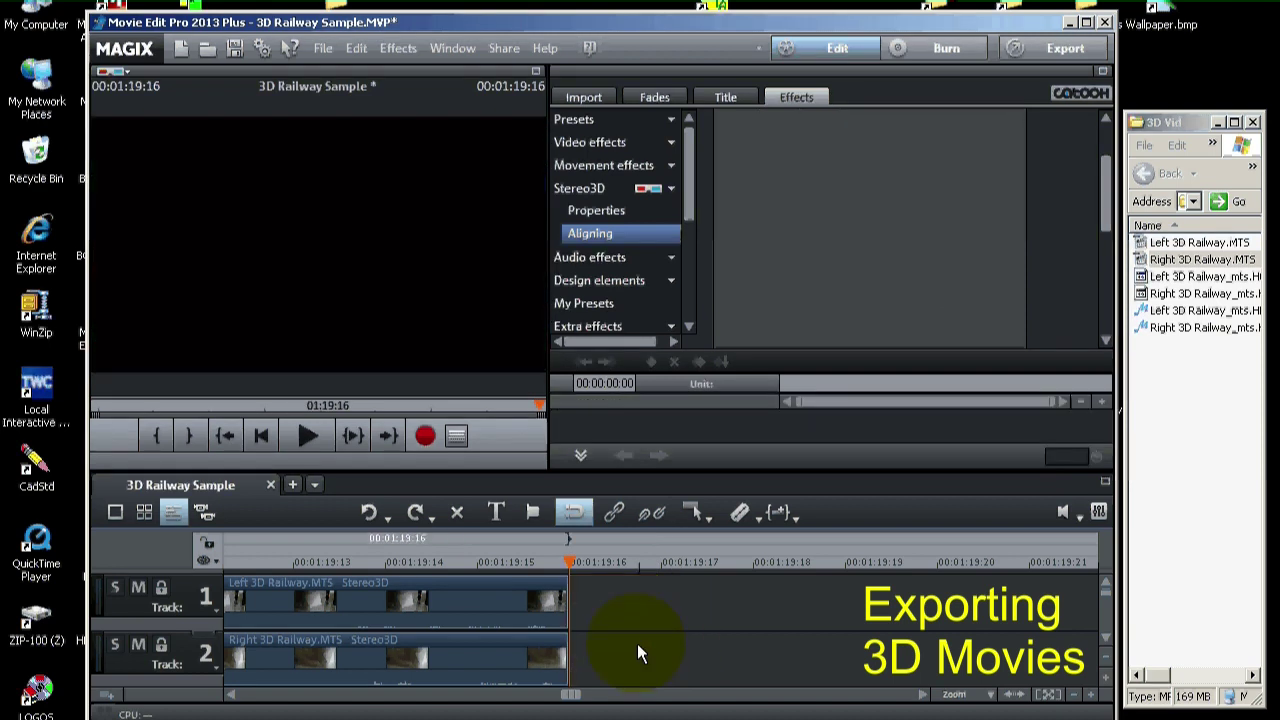
{"action": "left_click", "coordinate": [263, 437]}
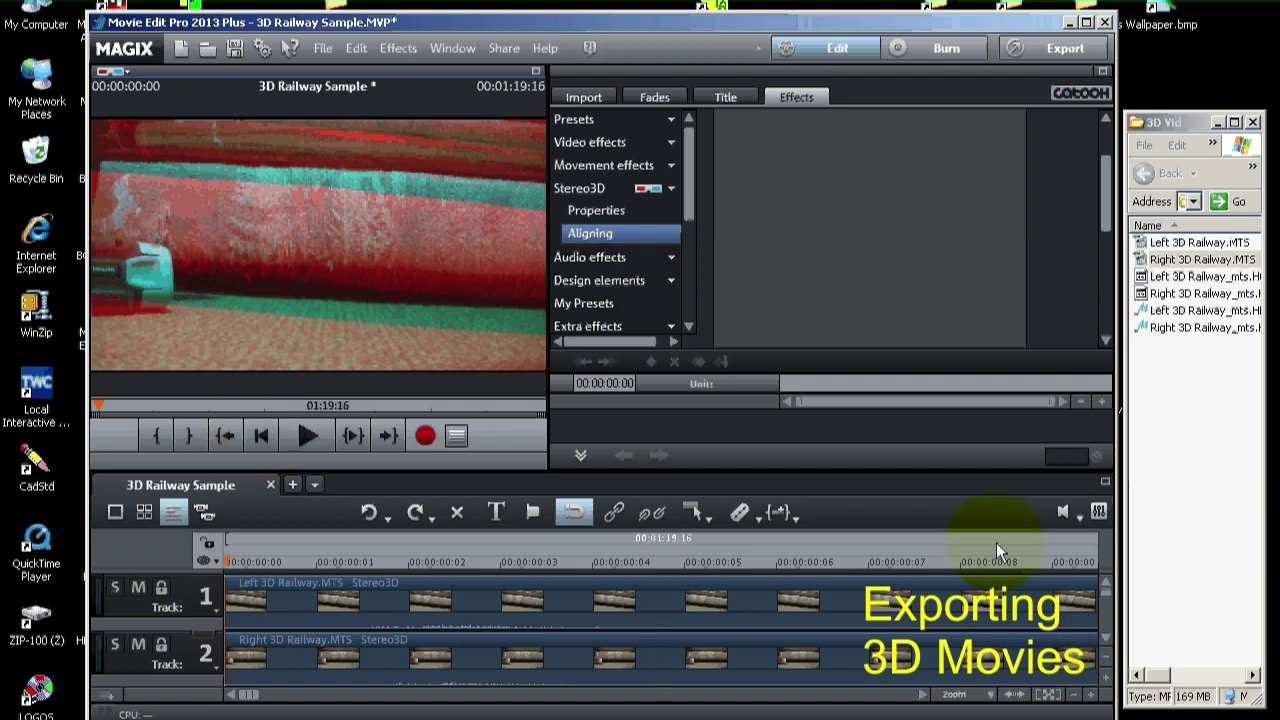
- Select both clips in full and export them as MPEG-4 to P:\3D Railway Sample.mp4 with Stereo 3D side-by-side (left picture on the left) - half width
{"action": "left_click", "coordinate": [1016, 696]}
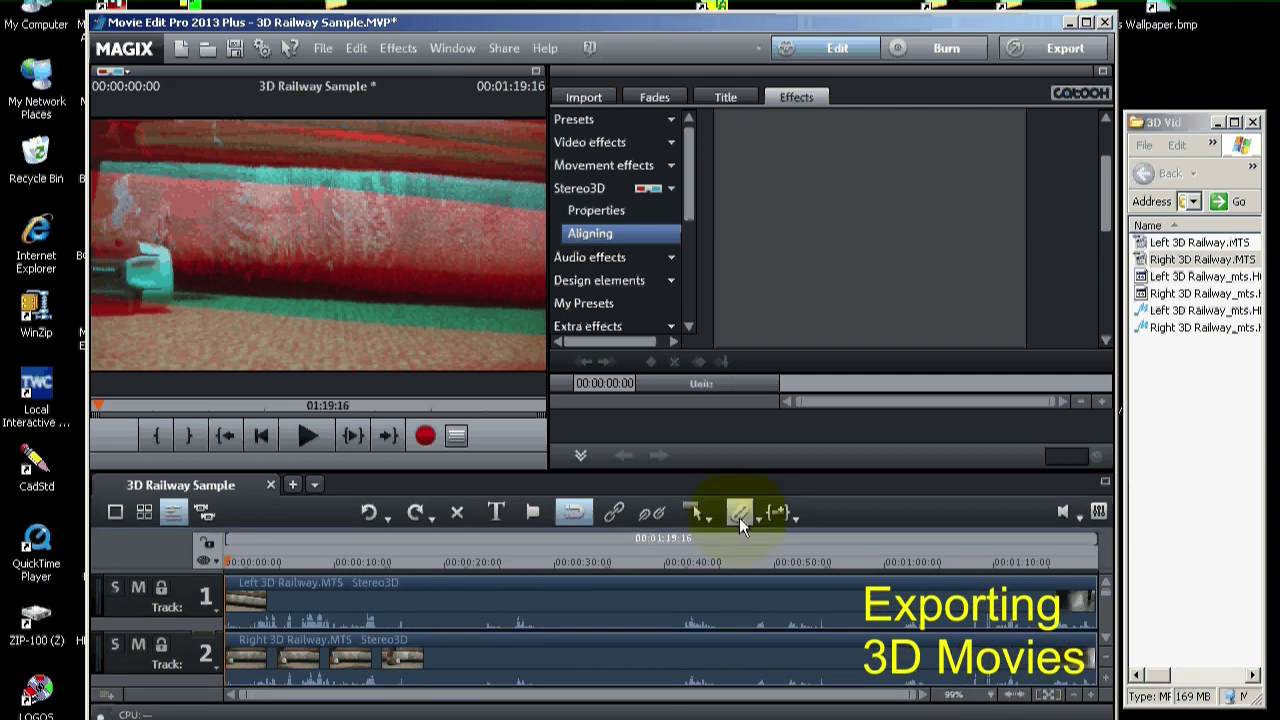
{"action": "key", "text": "ctrl+a"}
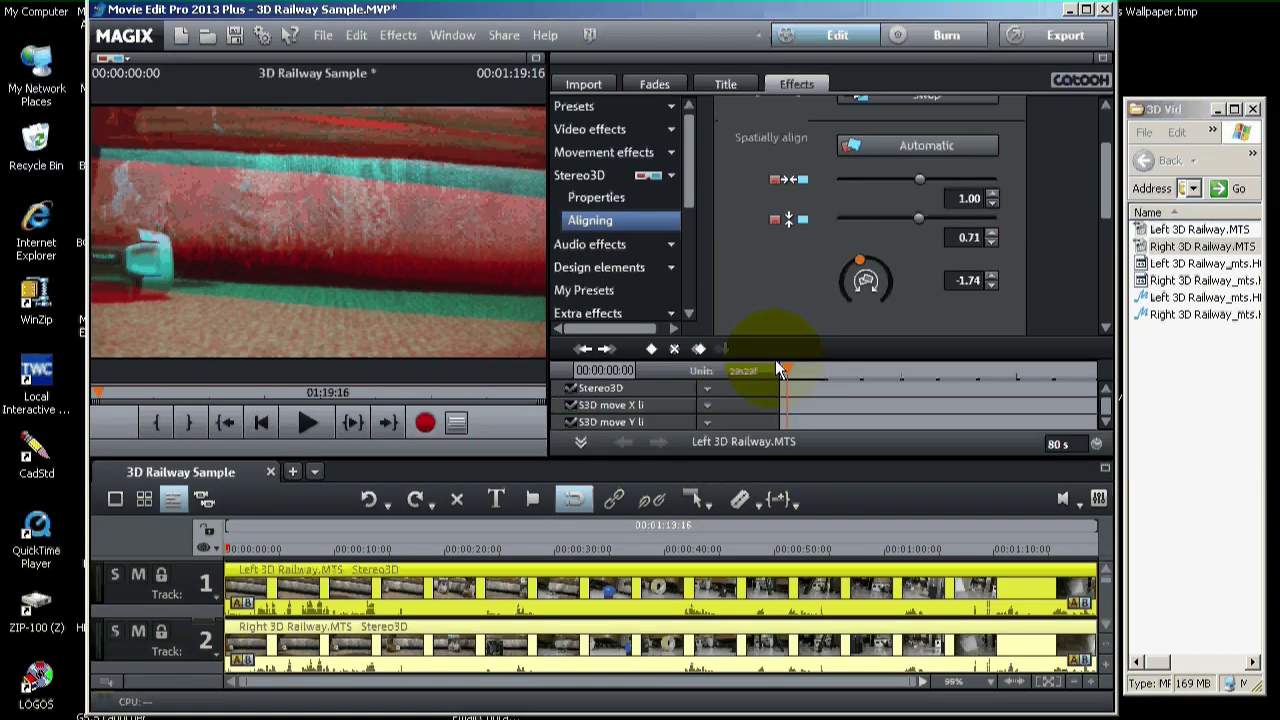
{"action": "left_click", "coordinate": [330, 40]}
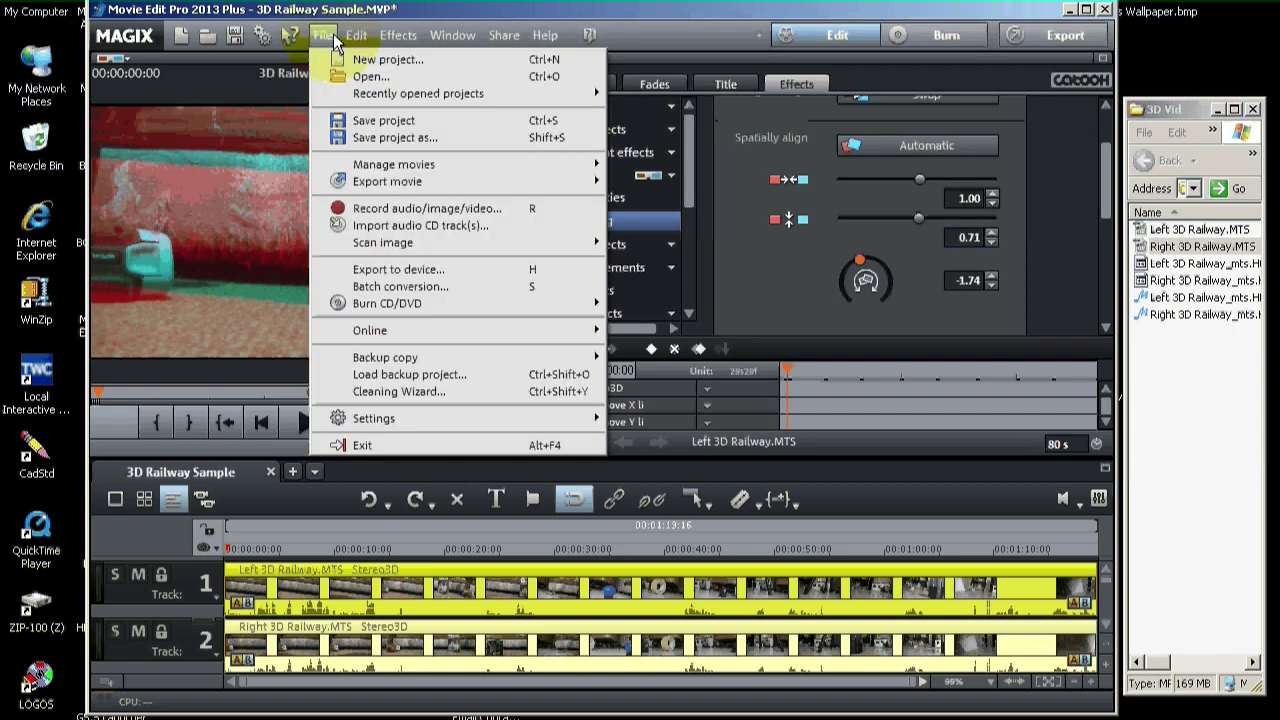
{"action": "mouse_move", "coordinate": [533, 177]}
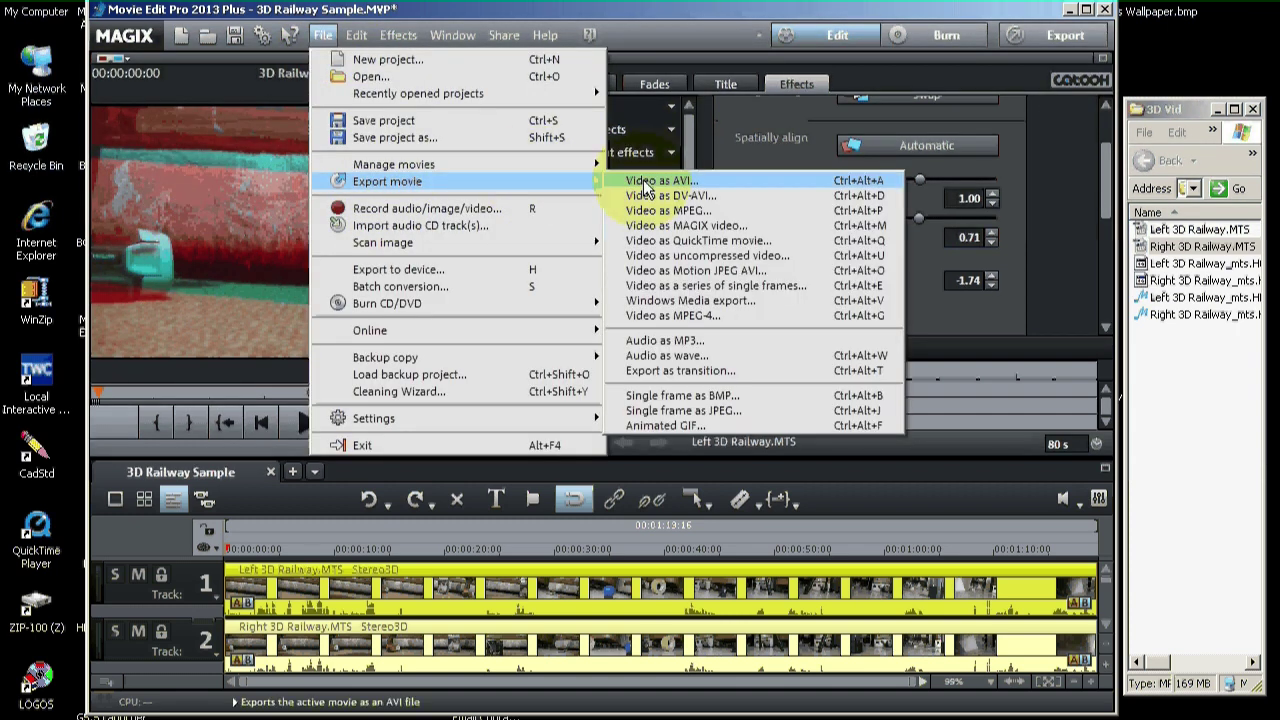
{"action": "left_click", "coordinate": [667, 317]}
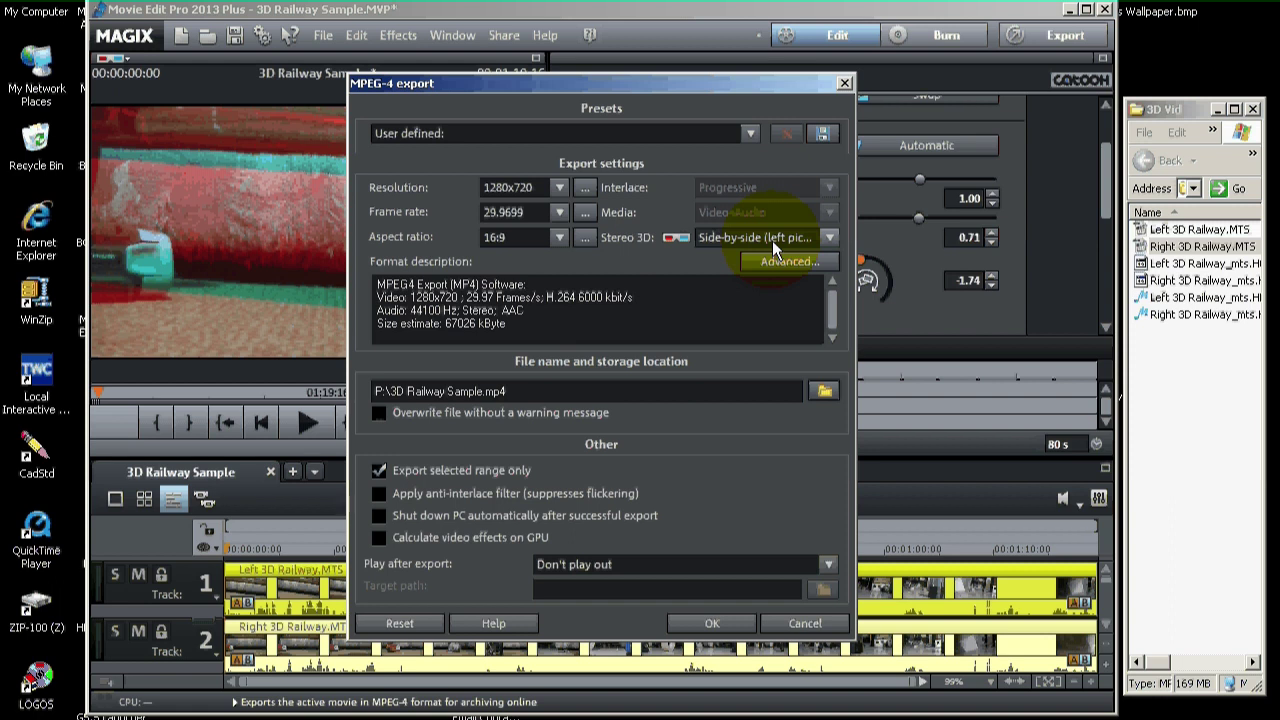
{"action": "left_click", "coordinate": [830, 238]}
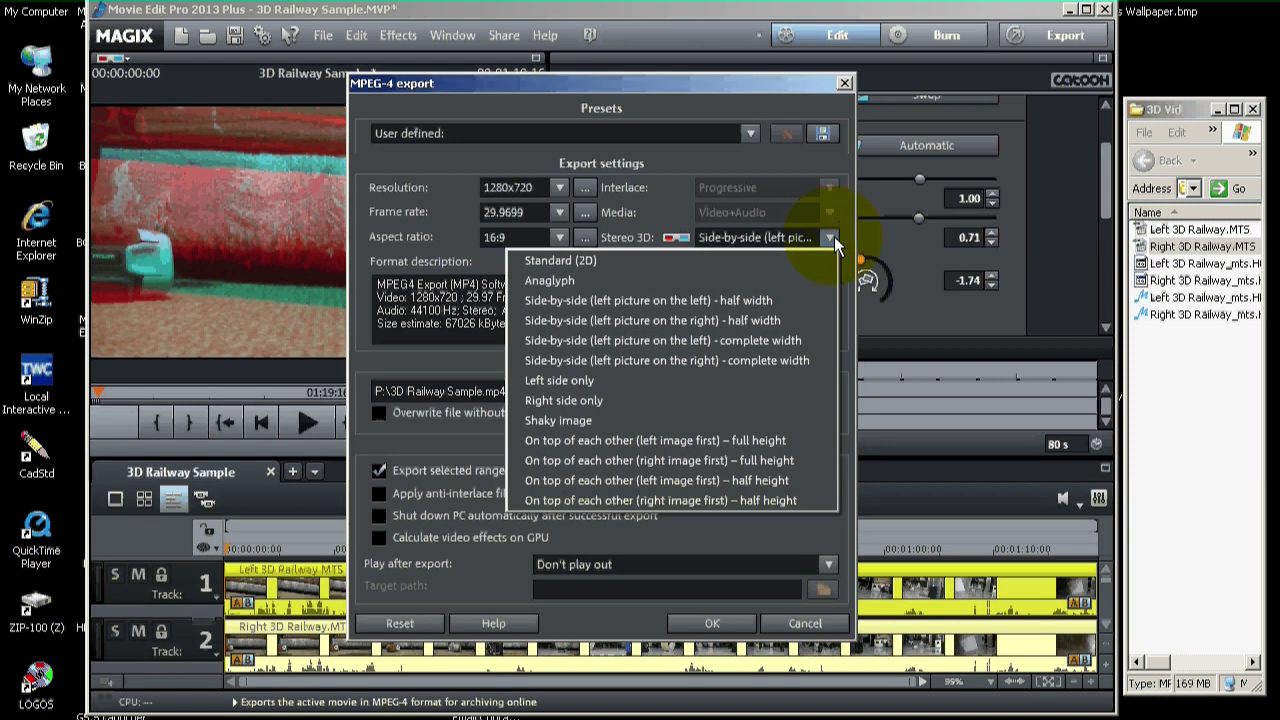
{"action": "left_click", "coordinate": [745, 300]}
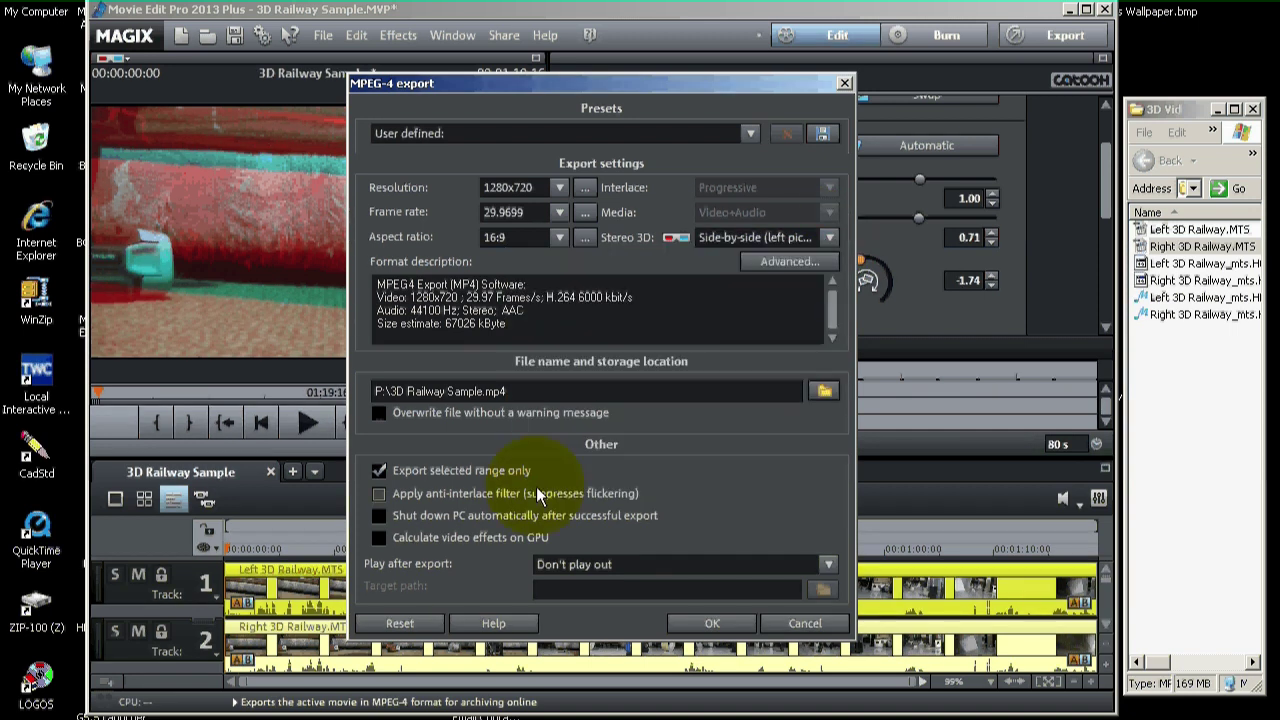
{"action": "left_click", "coordinate": [704, 621]}
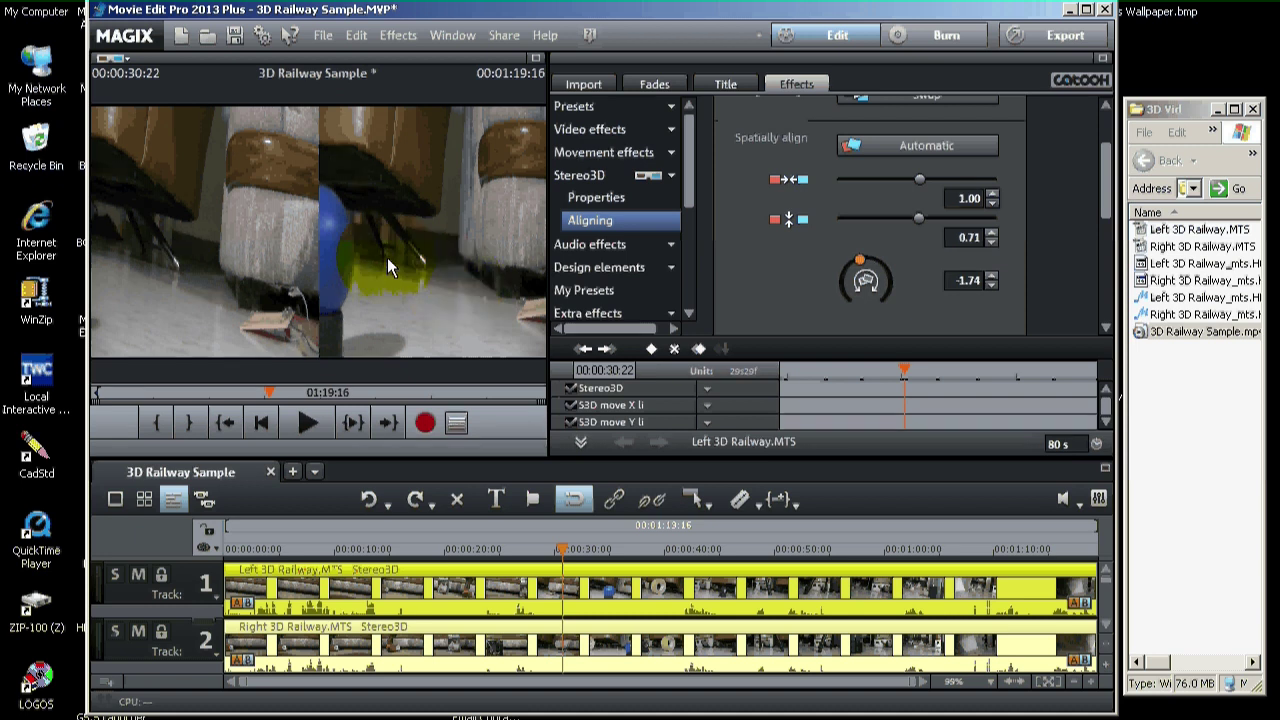
- Play part of the movie in the side-by-side preview, stop it, and switch the preview to anaglyph display
{"action": "left_click", "coordinate": [307, 422]}
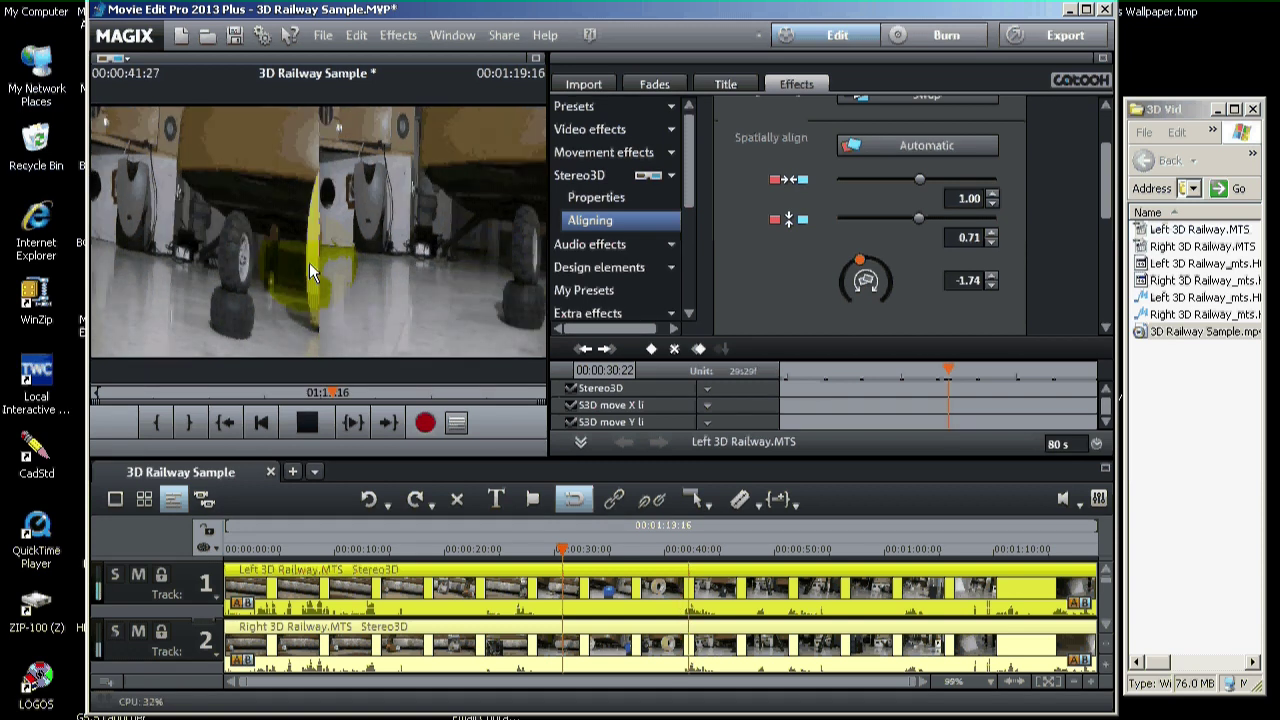
{"action": "left_click", "coordinate": [307, 423]}
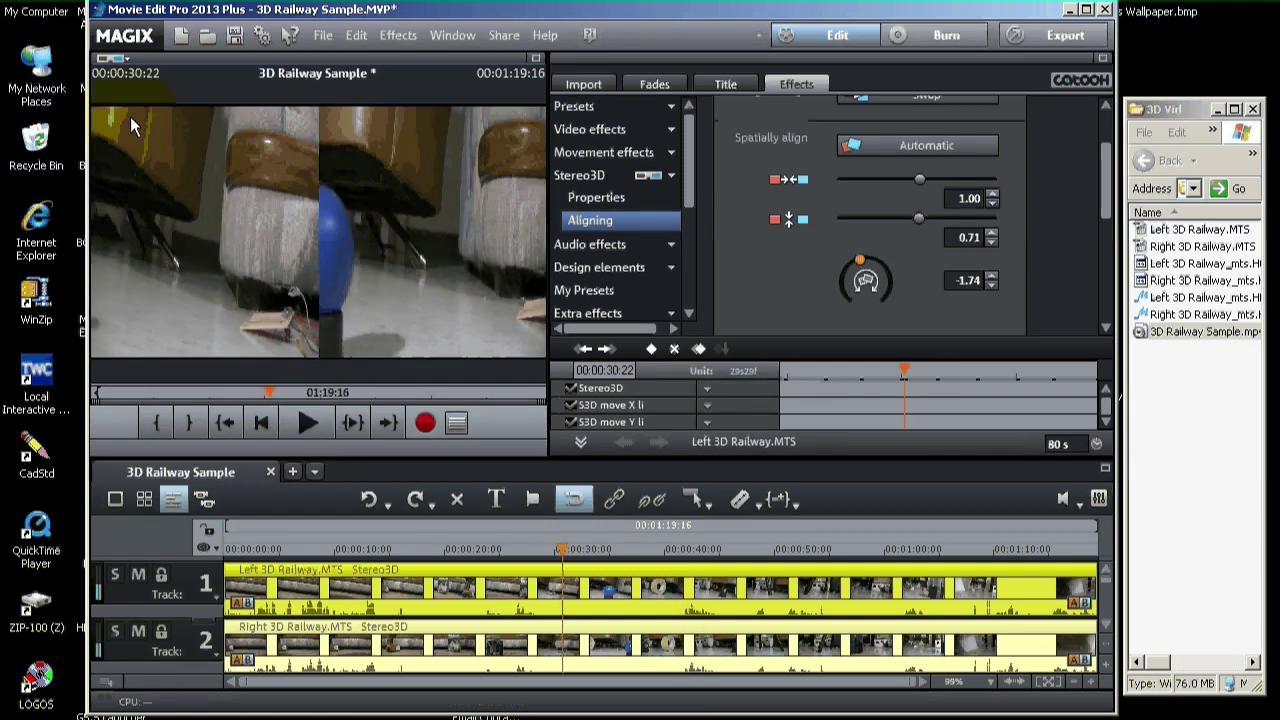
{"action": "left_click", "coordinate": [127, 58]}
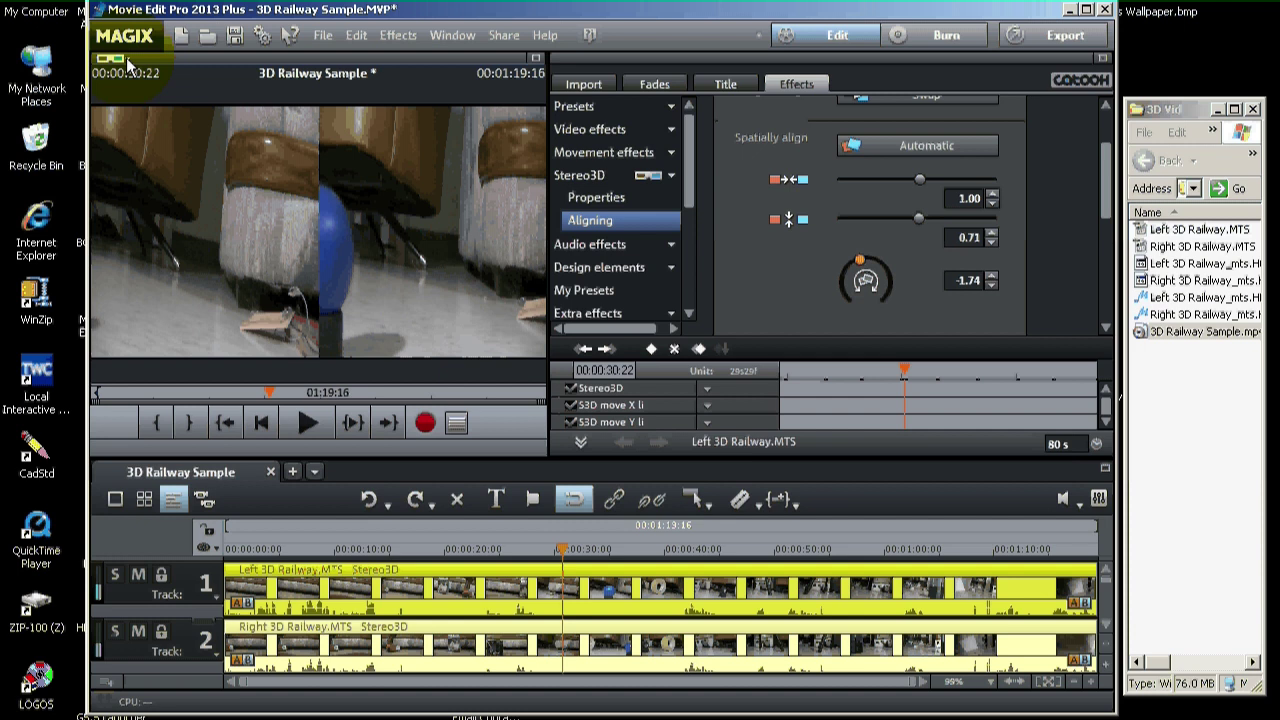
{"action": "left_click", "coordinate": [129, 58]}
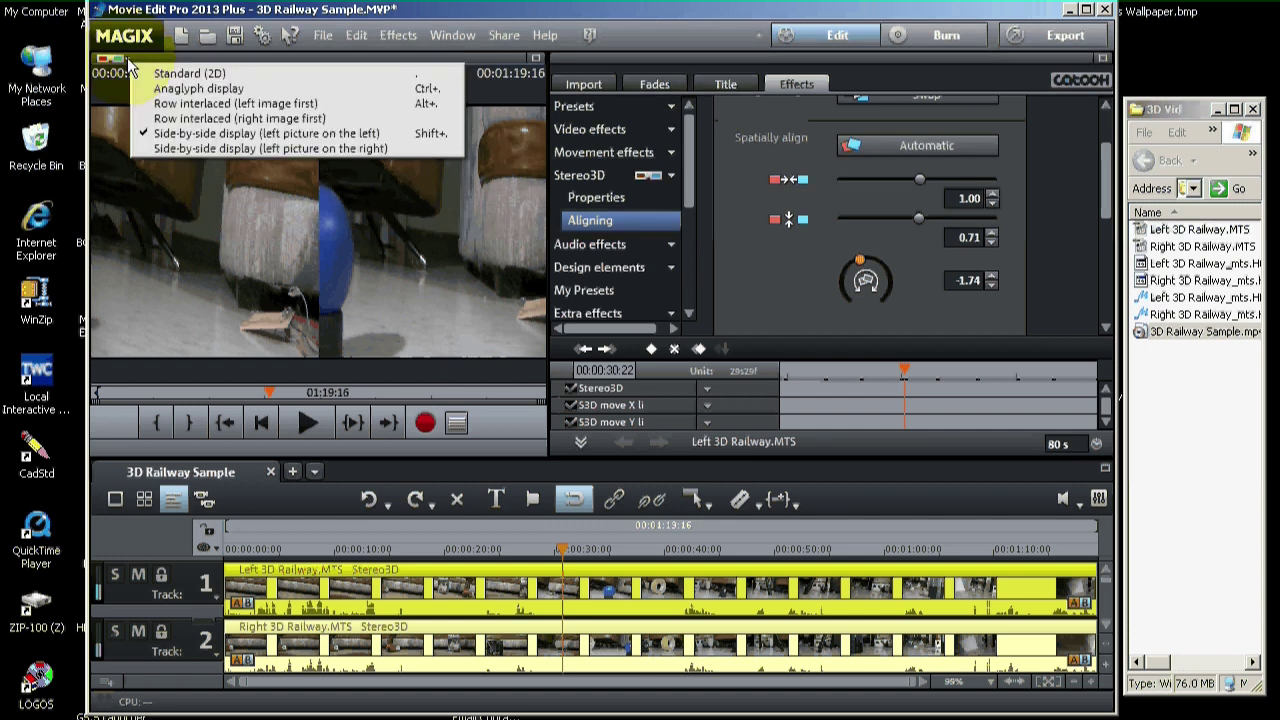
{"action": "left_click", "coordinate": [195, 88]}
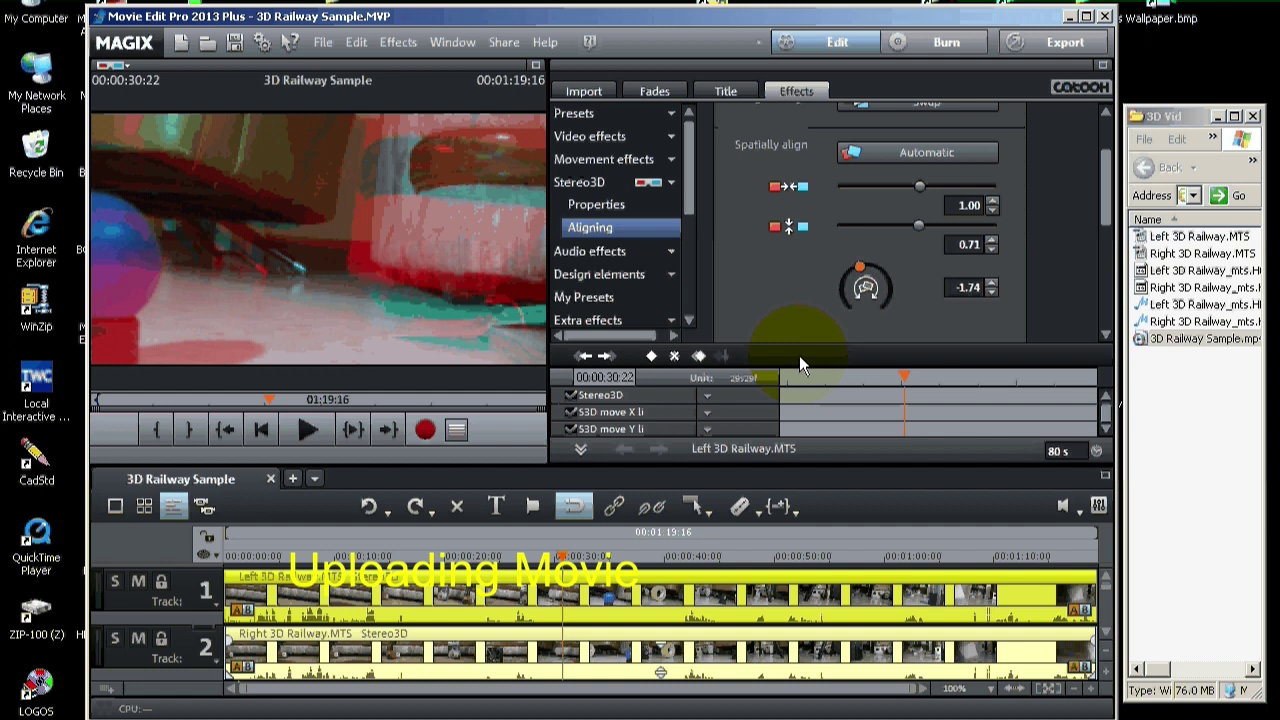
- Set up an Internet upload to YouTube with side-by-side (left picture on the left) - half width and Internet Quality 720p
{"action": "left_click", "coordinate": [1045, 45]}
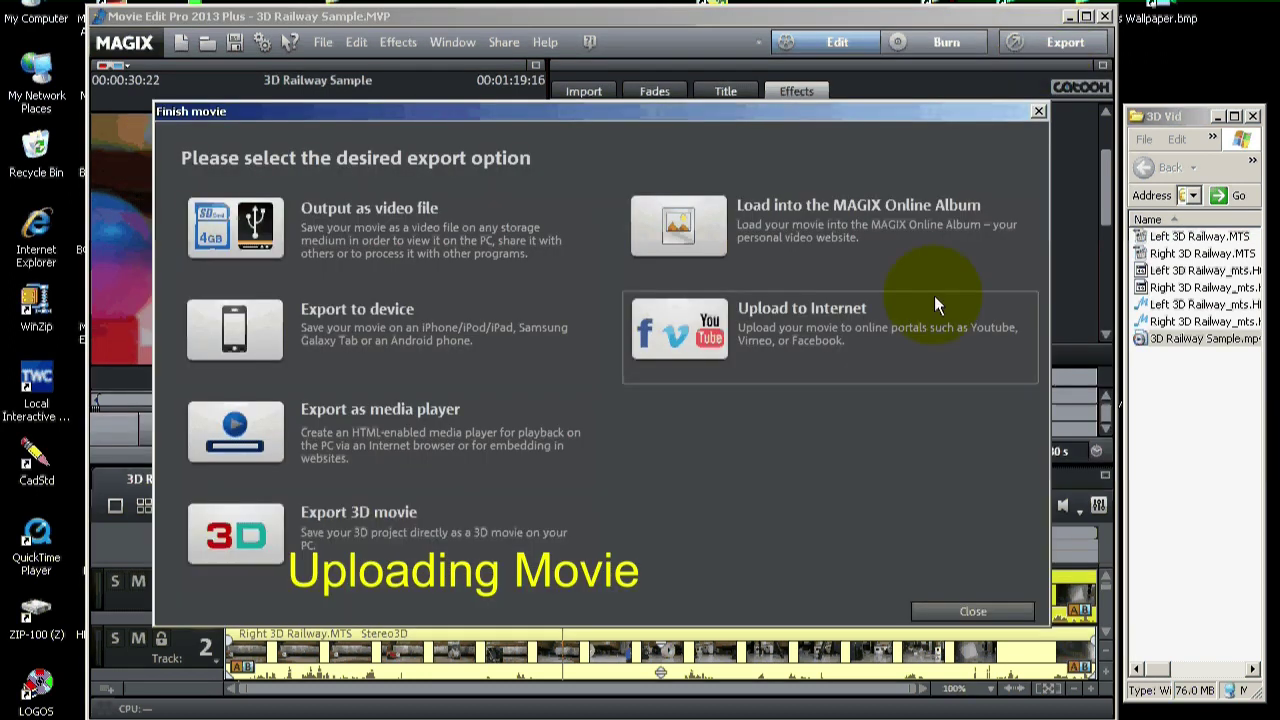
{"action": "left_click", "coordinate": [676, 337]}
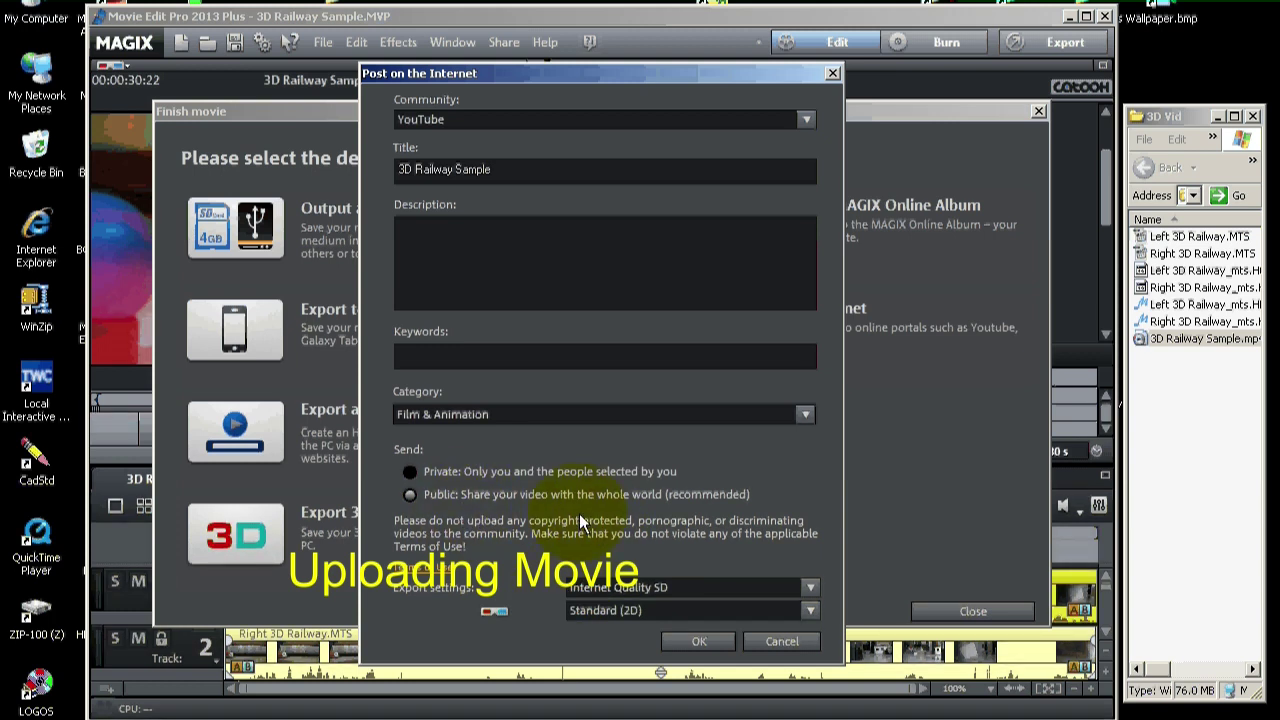
{"action": "left_click", "coordinate": [810, 613]}
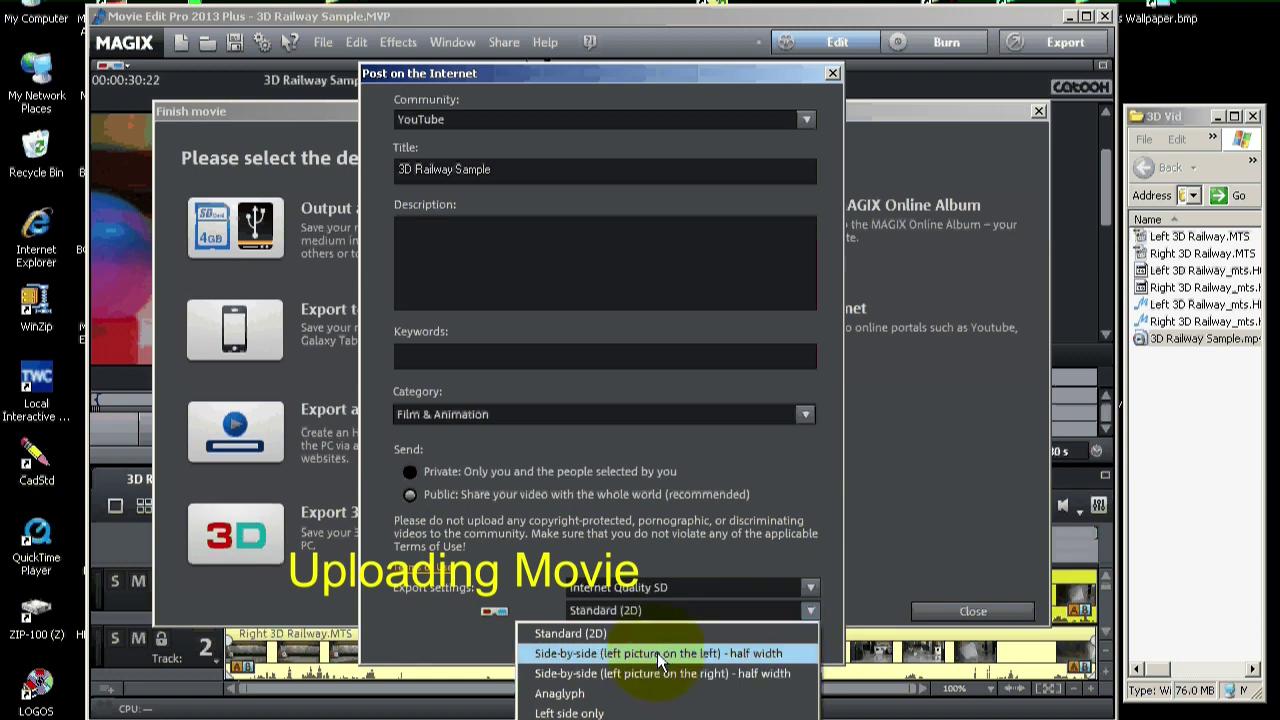
{"action": "left_click", "coordinate": [727, 650]}
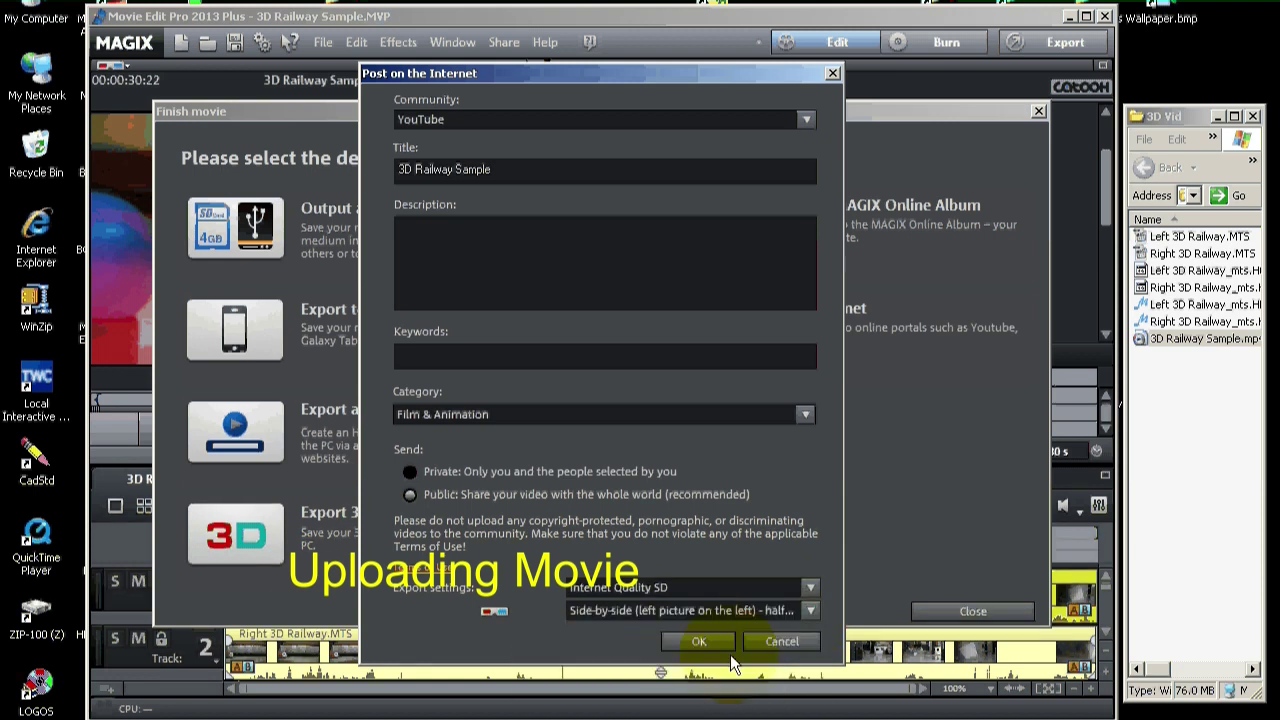
{"action": "left_click", "coordinate": [810, 588]}
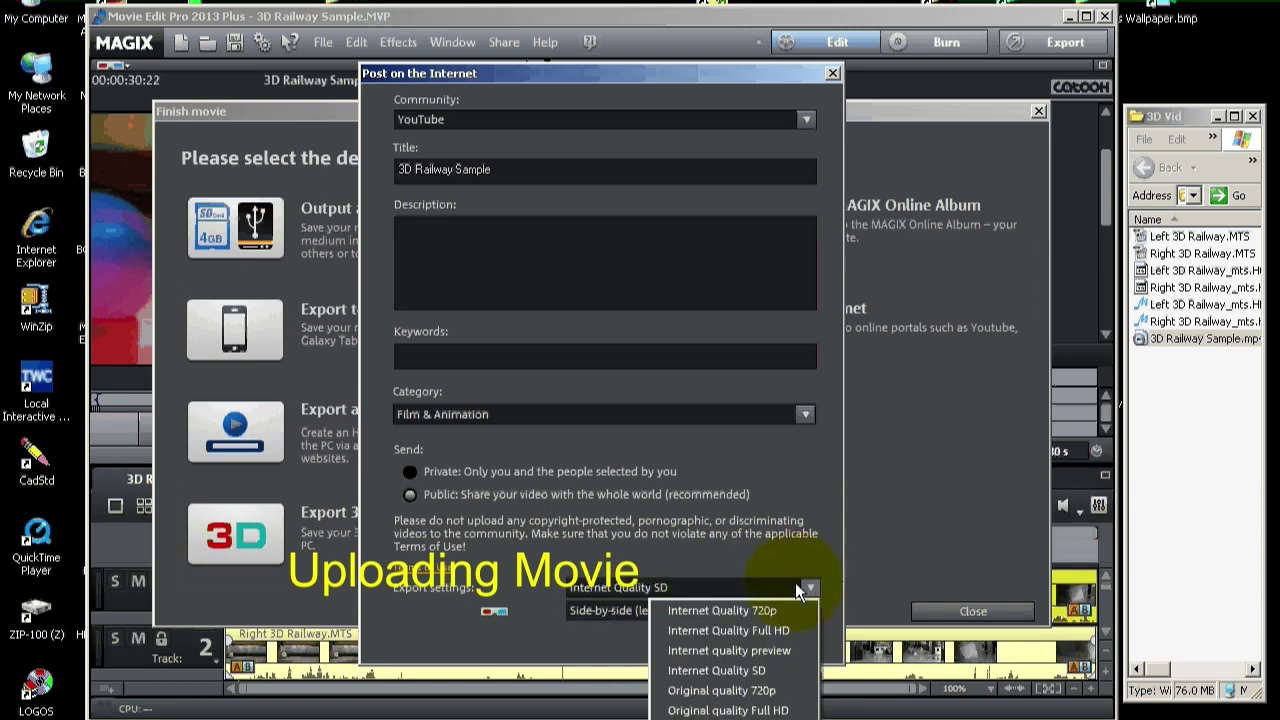
{"action": "left_click", "coordinate": [766, 611]}
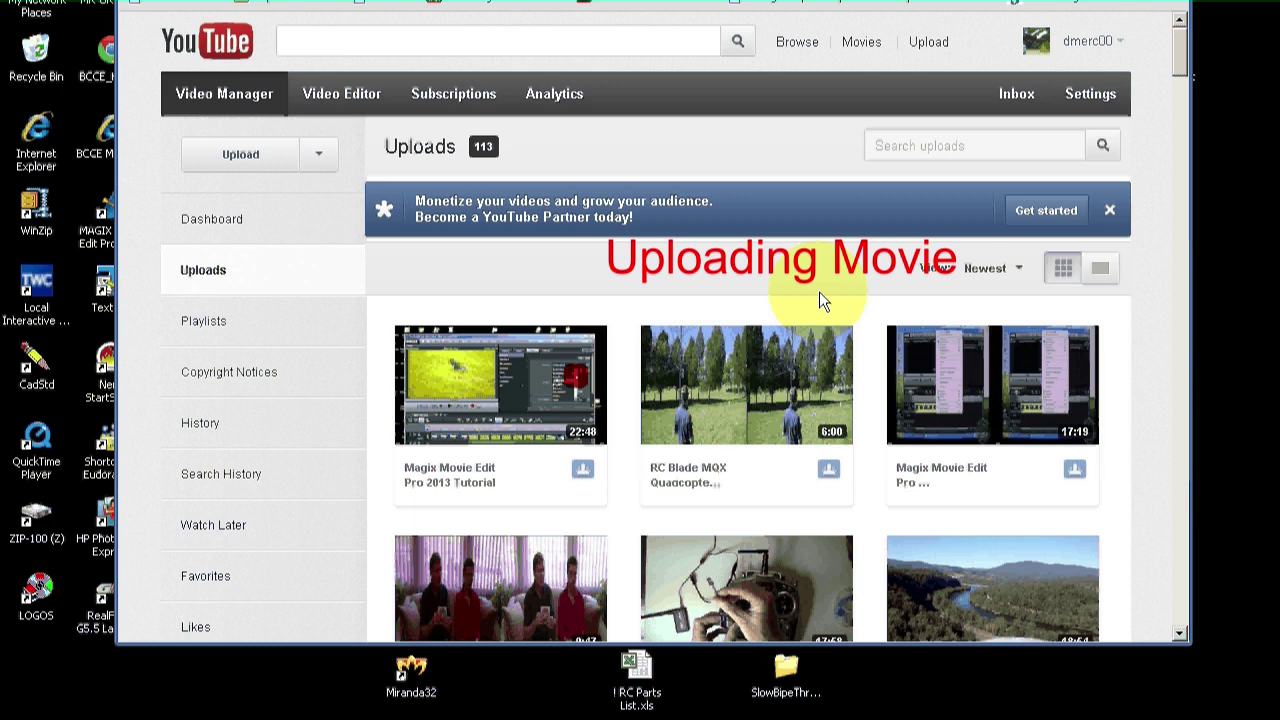
- Start a new video upload on the YouTube website with the file 3D Railway Sample.mp4 from the computer
{"action": "left_click", "coordinate": [922, 48]}
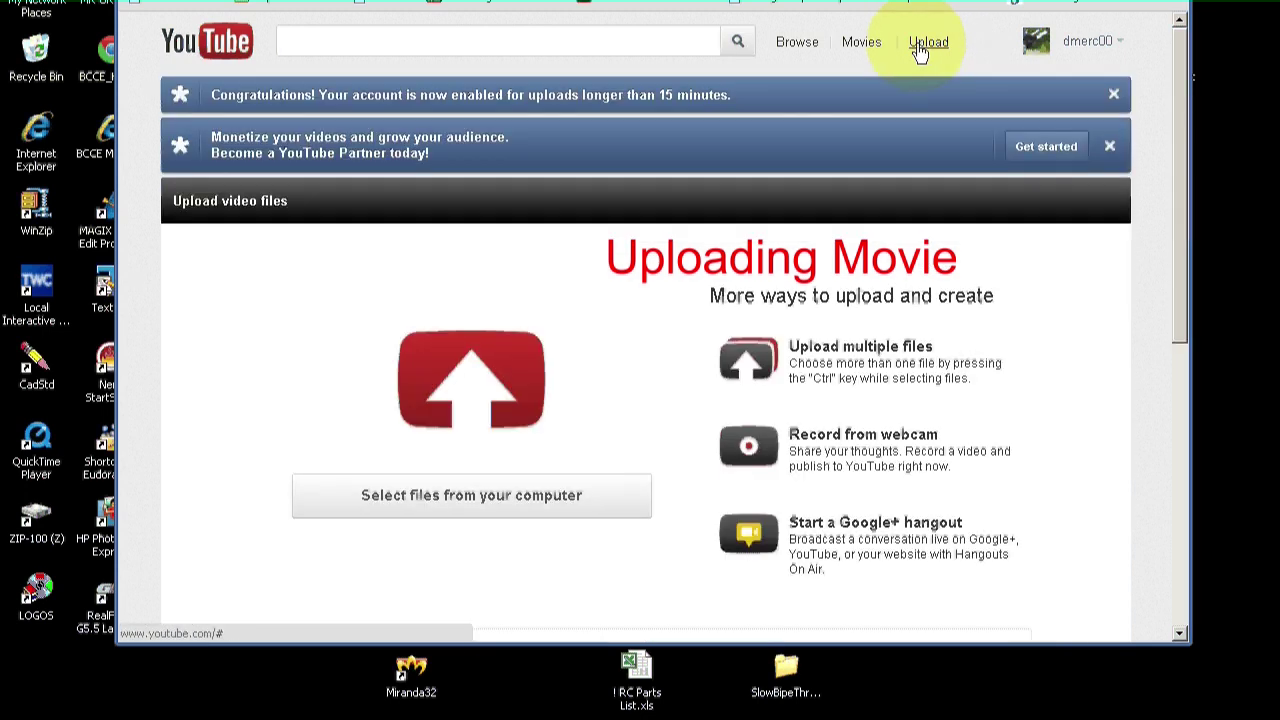
{"action": "left_click", "coordinate": [457, 495]}
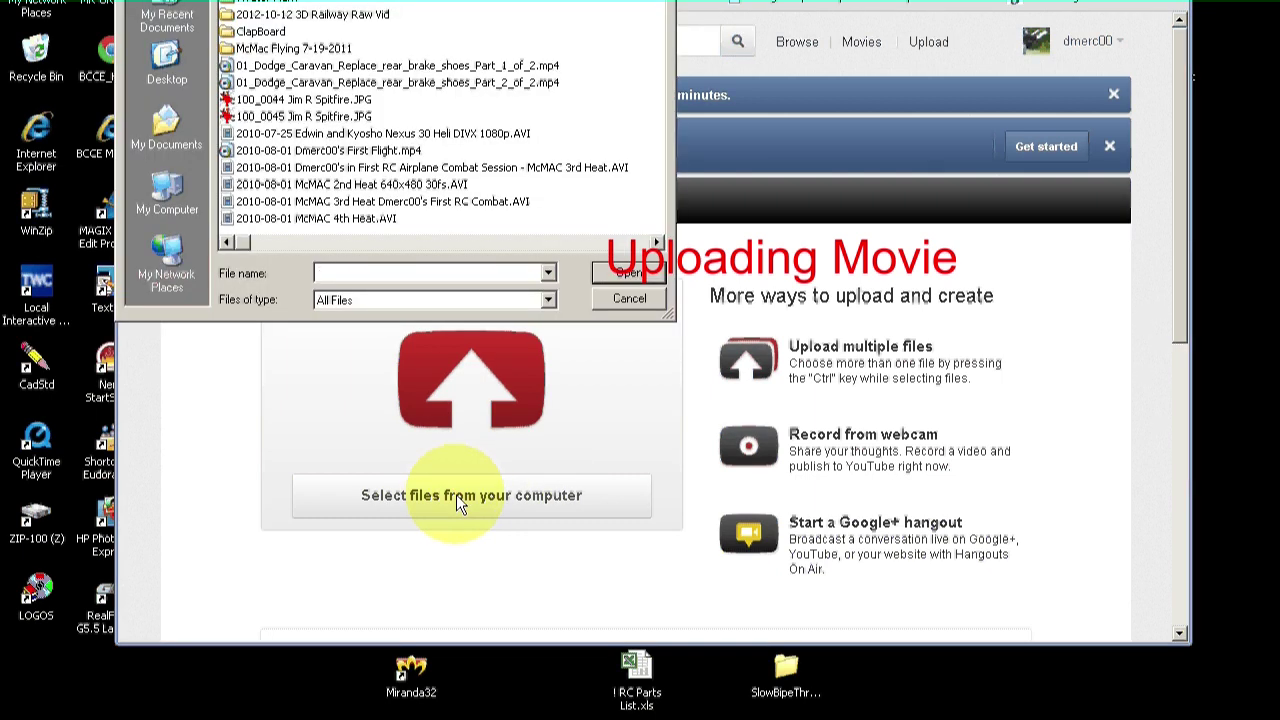
{"action": "left_click", "coordinate": [483, 6]}
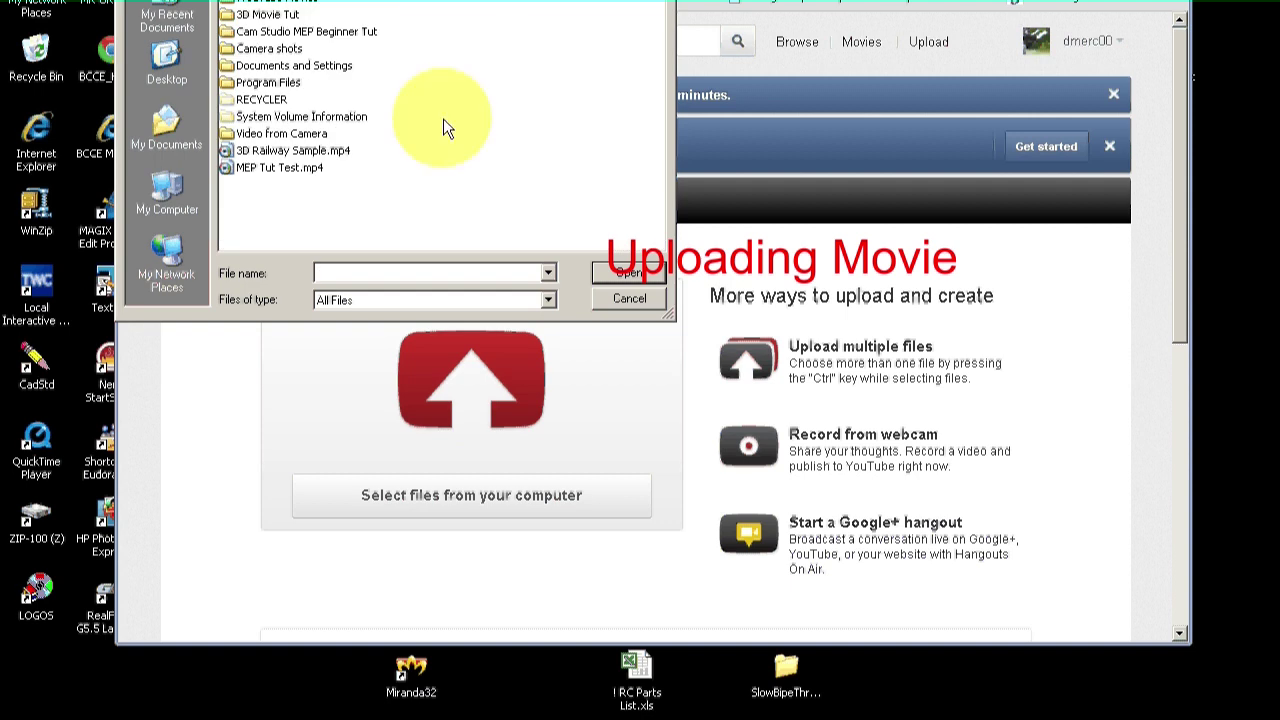
{"action": "left_click", "coordinate": [295, 152]}
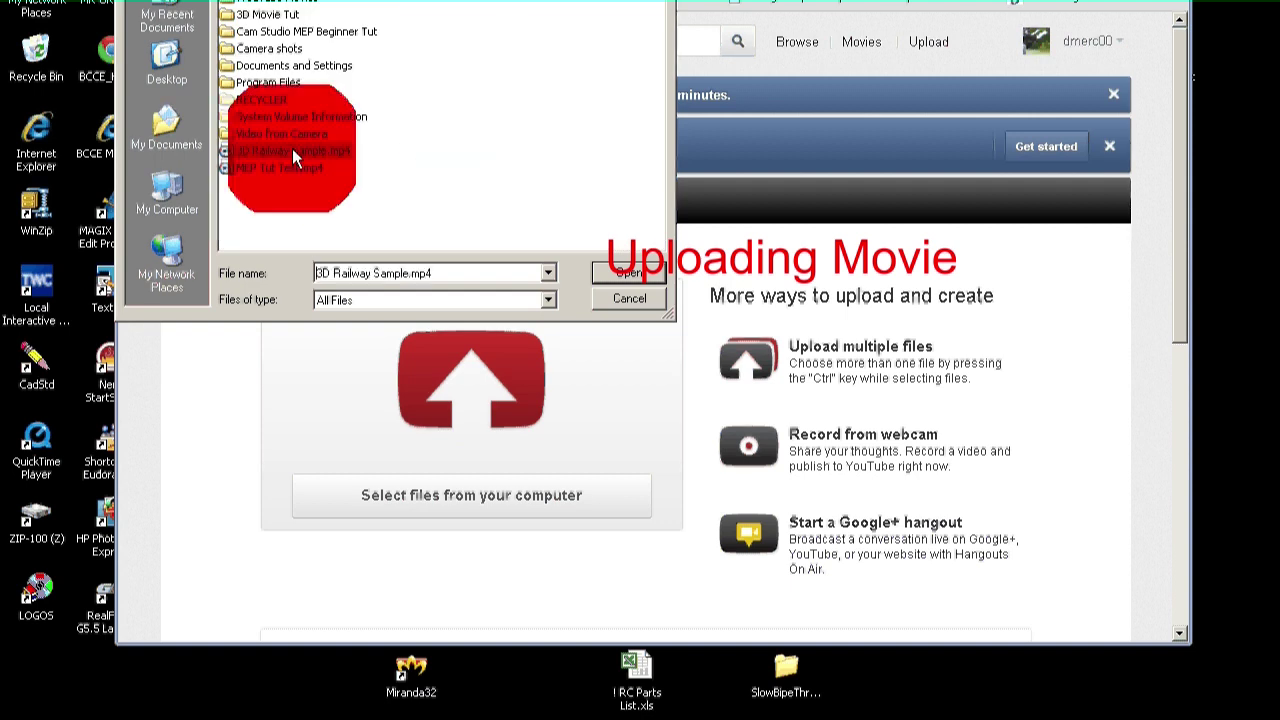
{"action": "left_click", "coordinate": [621, 275]}
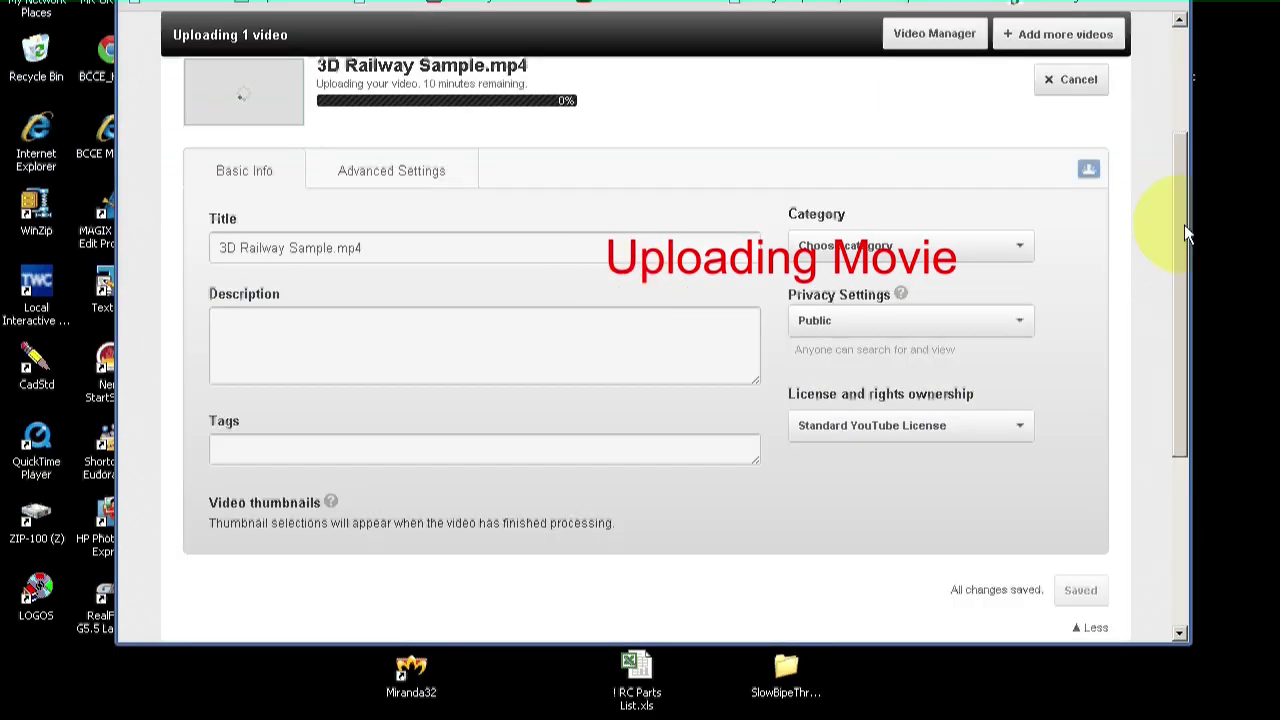
- Shorten the uploaded video's title to "3D Railway Sample" by removing the file extension
{"action": "left_click_drag", "start_coordinate": [1184, 224], "coordinate": [1171, 206]}
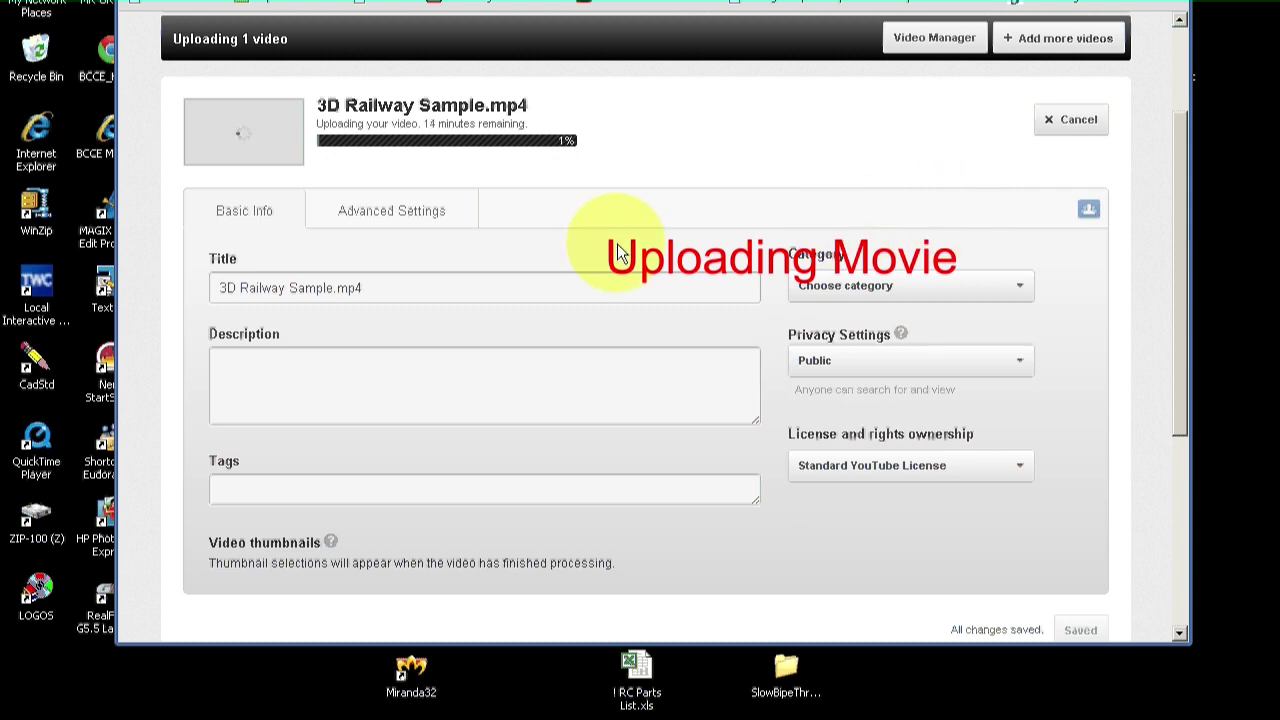
{"action": "left_click", "coordinate": [381, 289]}
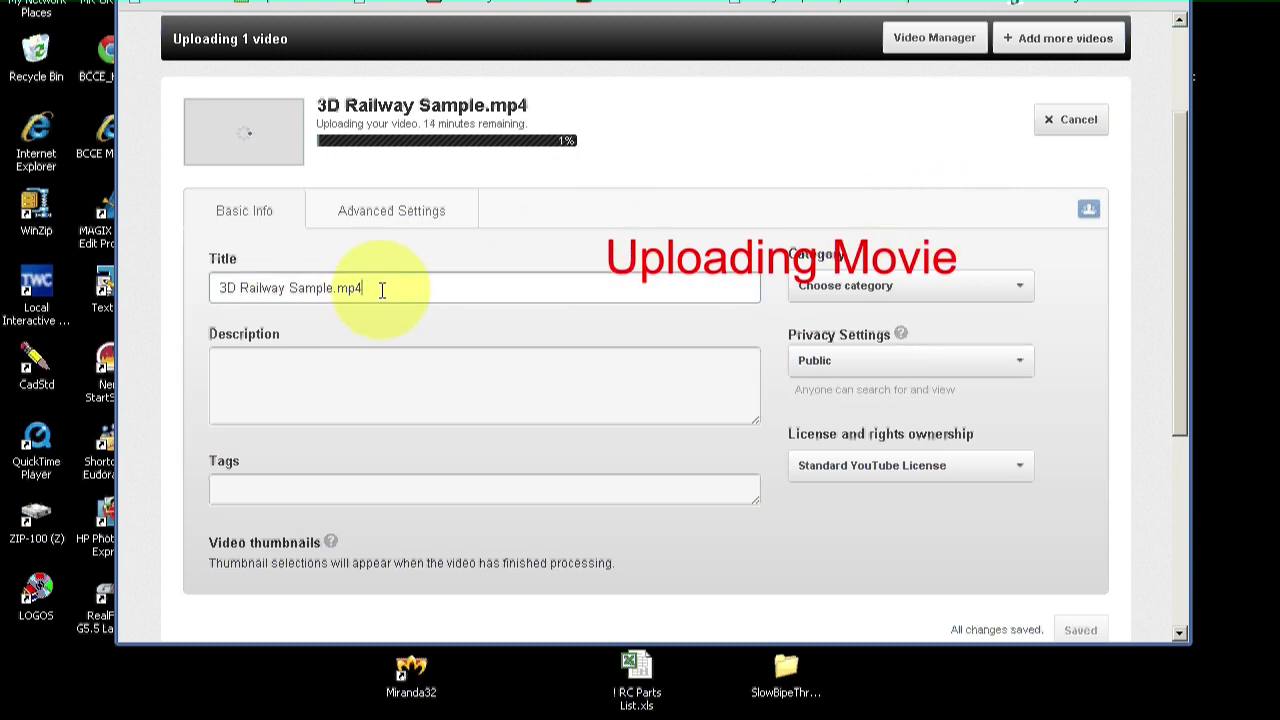
{"action": "key", "text": "BackSpace"}
{"action": "key", "text": "BackSpace"}
{"action": "key", "text": "BackSpace"}
{"action": "key", "text": "BackSpace"}
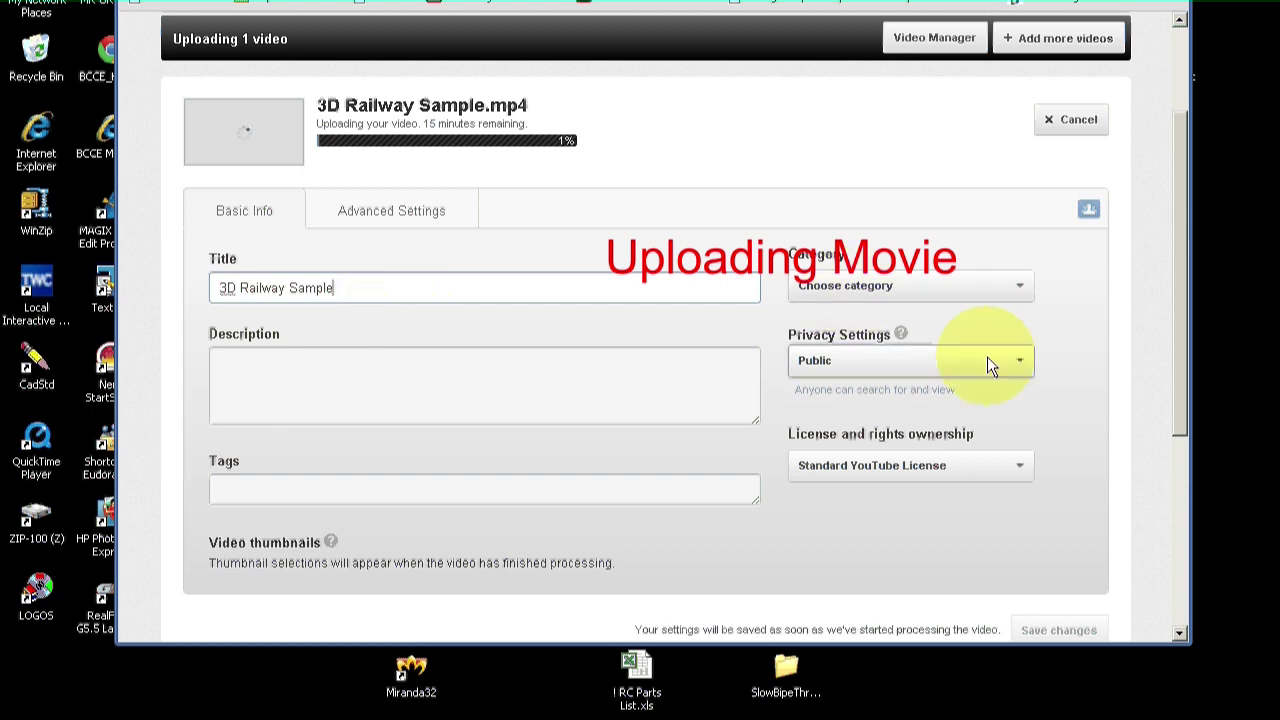
- Set the video's privacy to Unlisted and its category to Howto & Style
{"action": "left_click", "coordinate": [1022, 362]}
{"action": "left_click", "coordinate": [860, 402]}
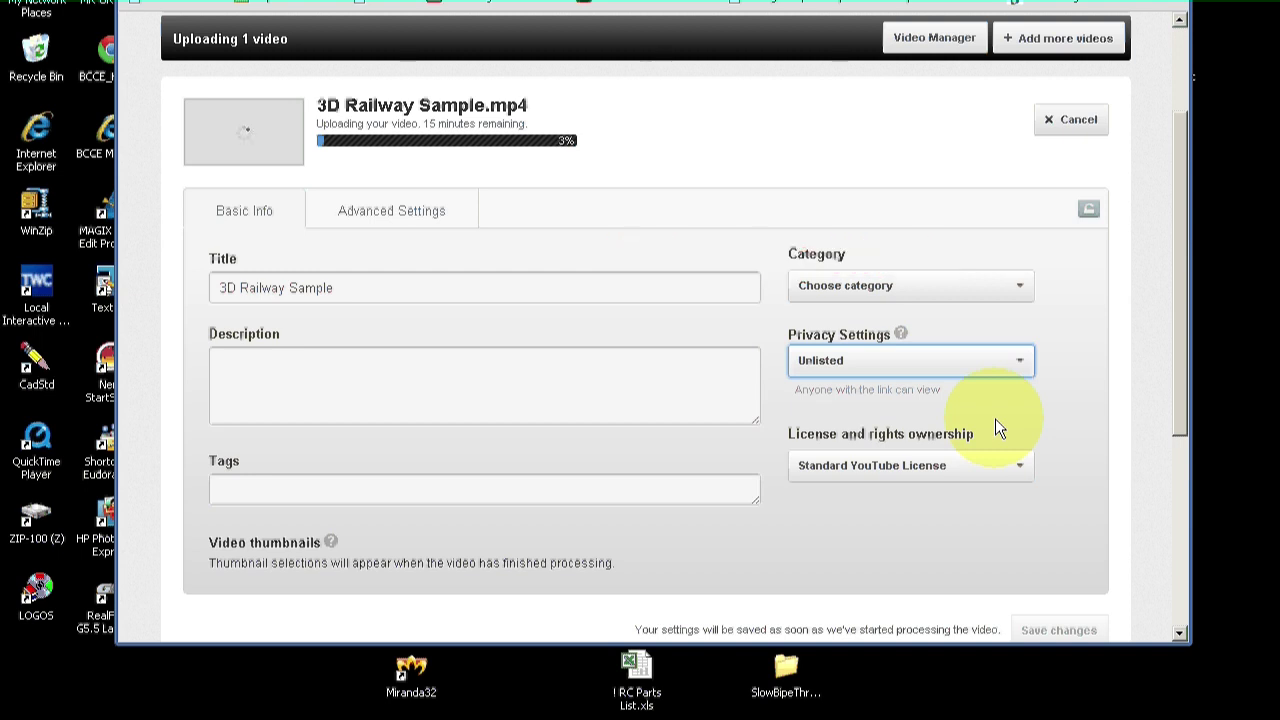
{"action": "left_click", "coordinate": [1016, 284]}
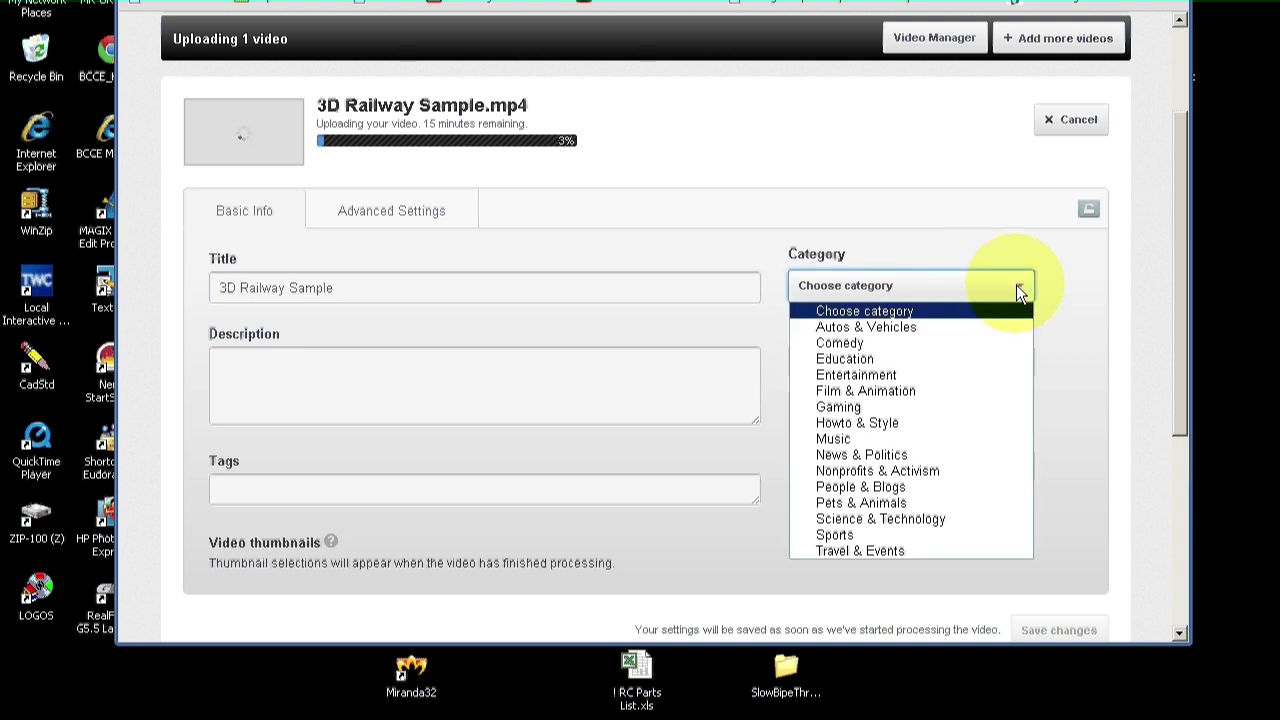
{"action": "left_click", "coordinate": [868, 424]}
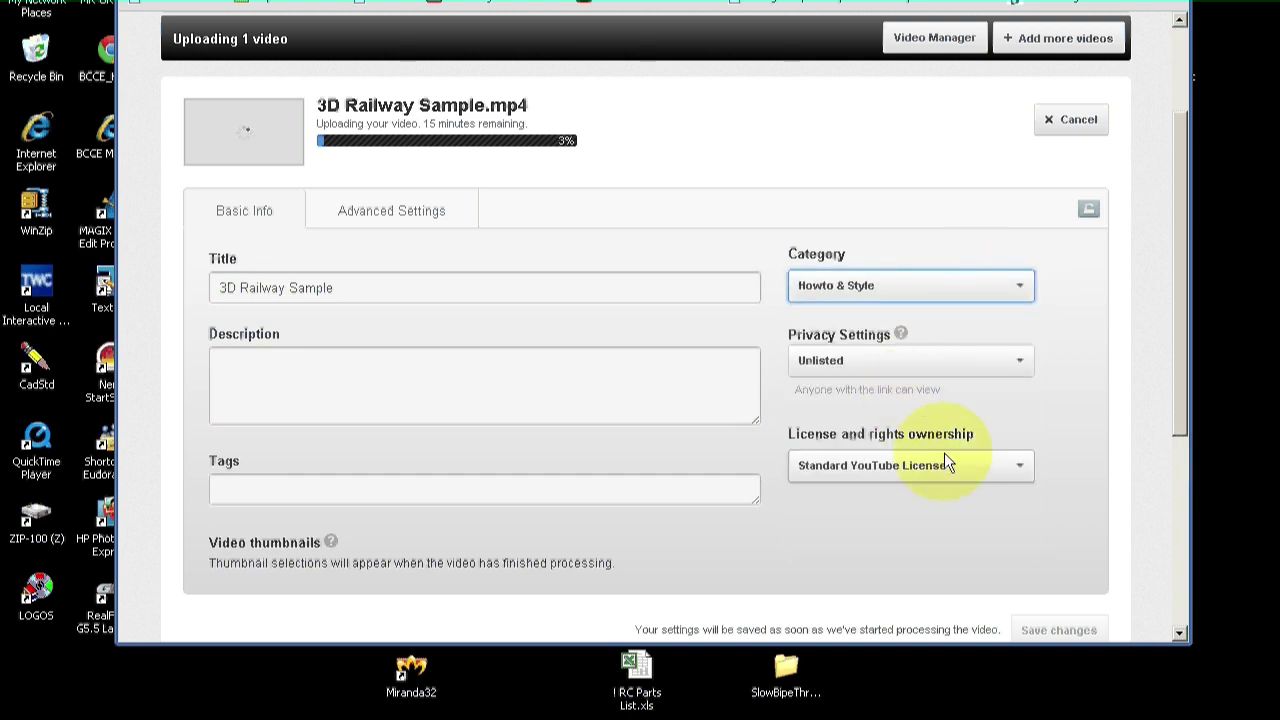
- Set the 3D Video option in the upload's advanced settings to "This video is already 3D"
{"action": "scroll", "coordinate": [875, 515], "scroll_direction": "down", "scroll_amount": 2}
{"action": "scroll", "coordinate": [875, 511], "scroll_direction": "up", "scroll_amount": 4}
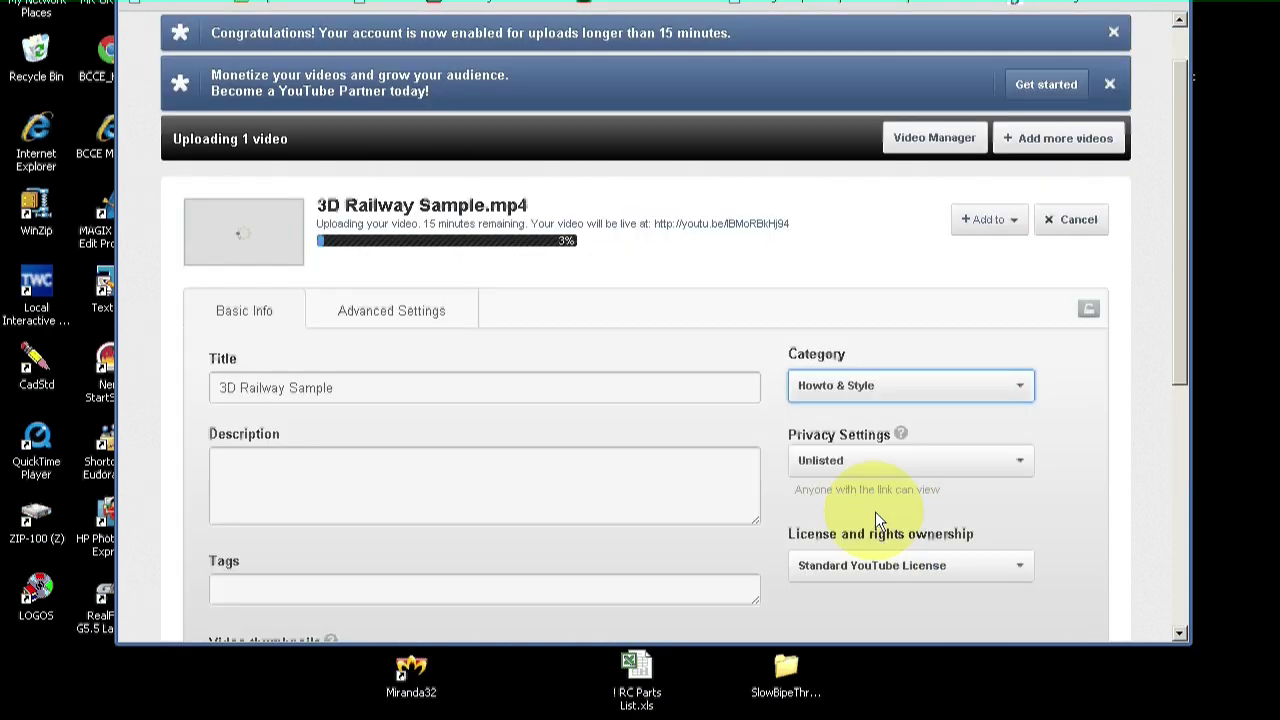
{"action": "scroll", "coordinate": [875, 511], "scroll_direction": "down", "scroll_amount": 4}
{"action": "scroll", "coordinate": [875, 521], "scroll_direction": "down", "scroll_amount": 2}
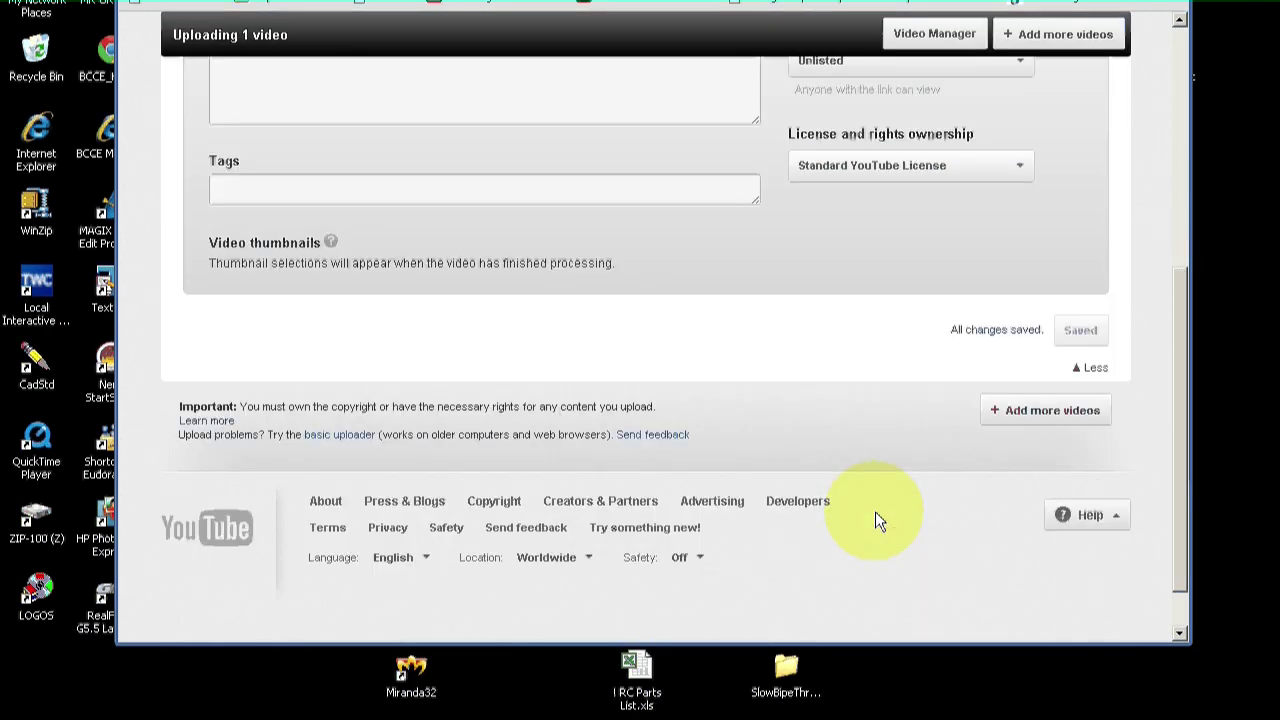
{"action": "scroll", "coordinate": [875, 521], "scroll_direction": "down", "scroll_amount": 1}
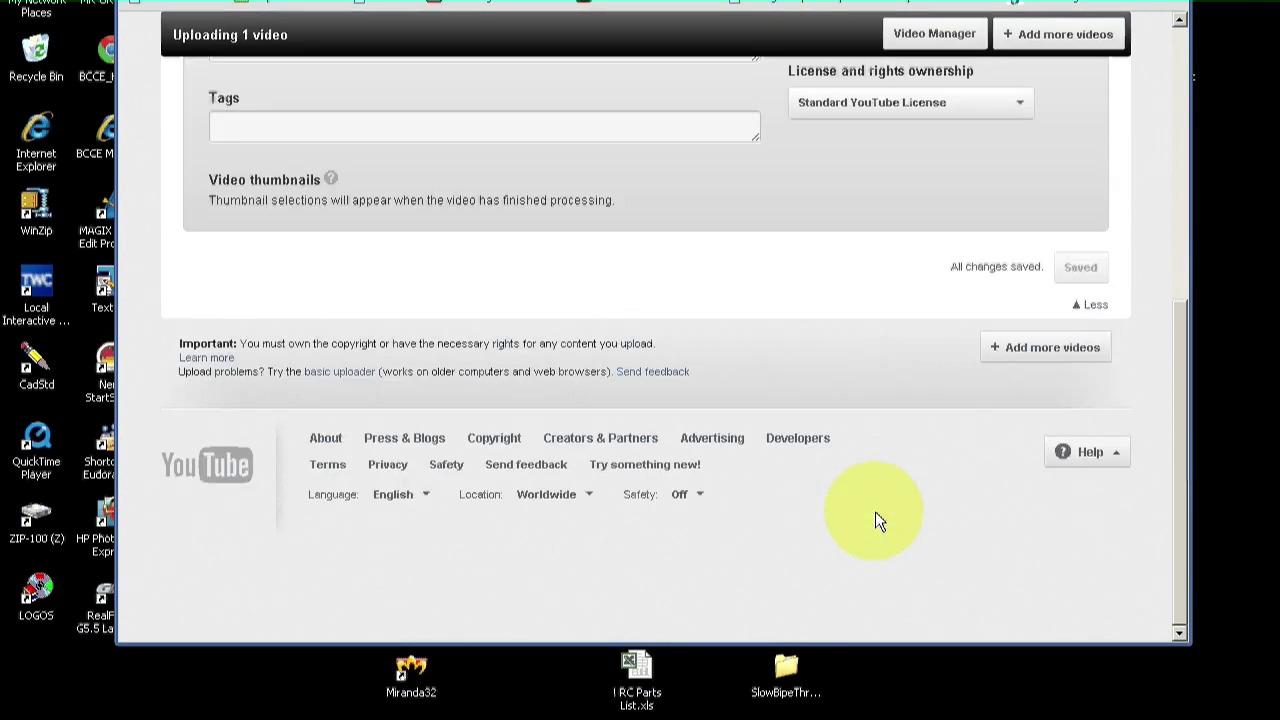
{"action": "scroll", "coordinate": [875, 521], "scroll_direction": "up", "scroll_amount": 5}
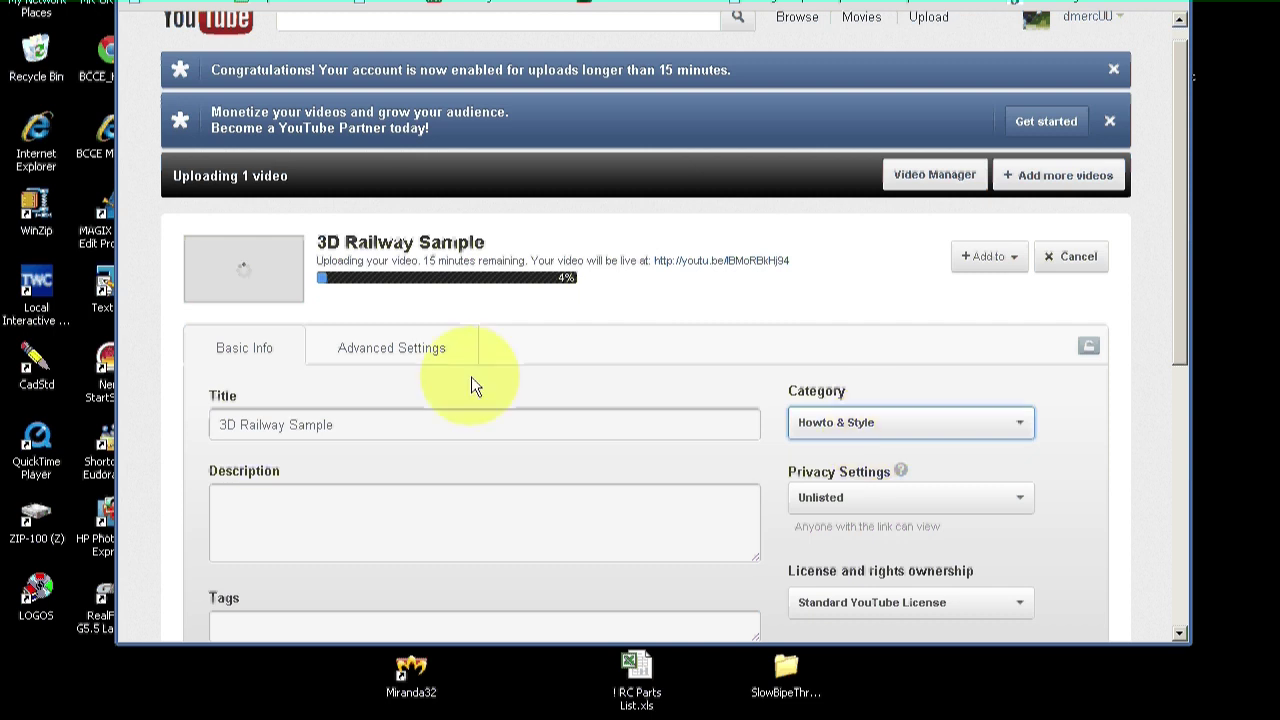
{"action": "left_click", "coordinate": [397, 350]}
{"action": "scroll", "coordinate": [736, 357], "scroll_direction": "down", "scroll_amount": 1}
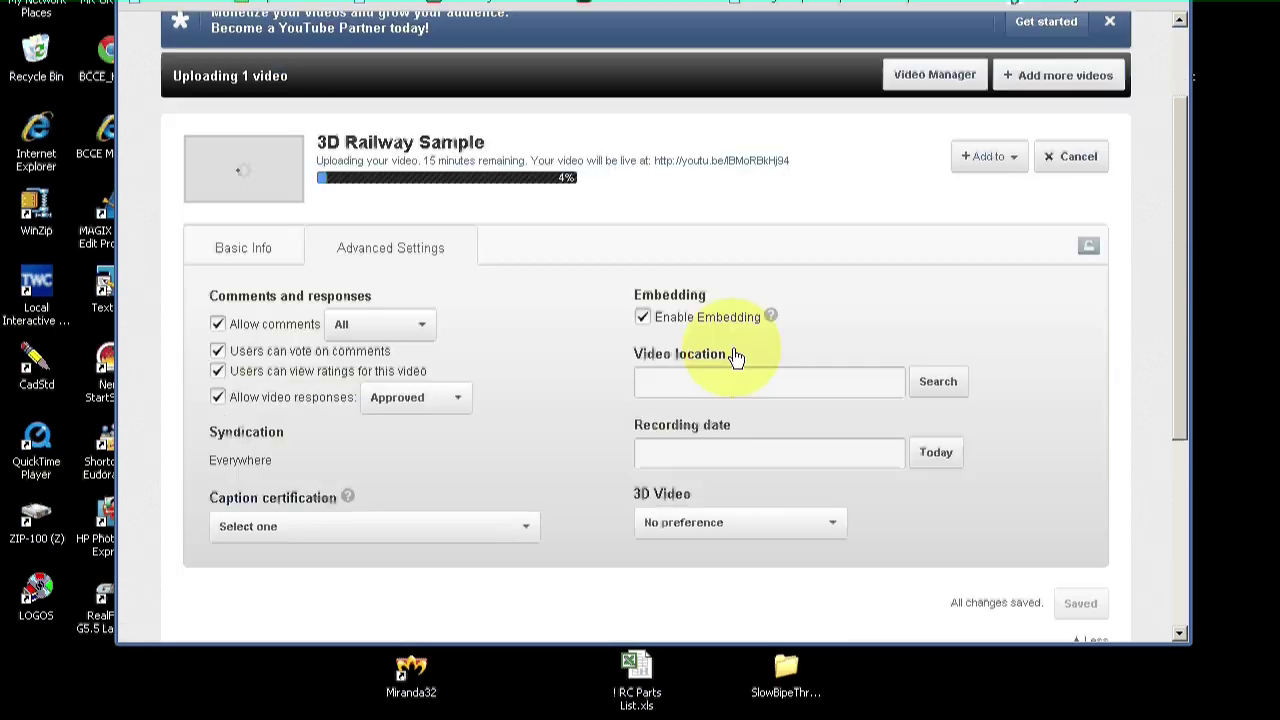
{"action": "scroll", "coordinate": [736, 357], "scroll_direction": "down", "scroll_amount": 1}
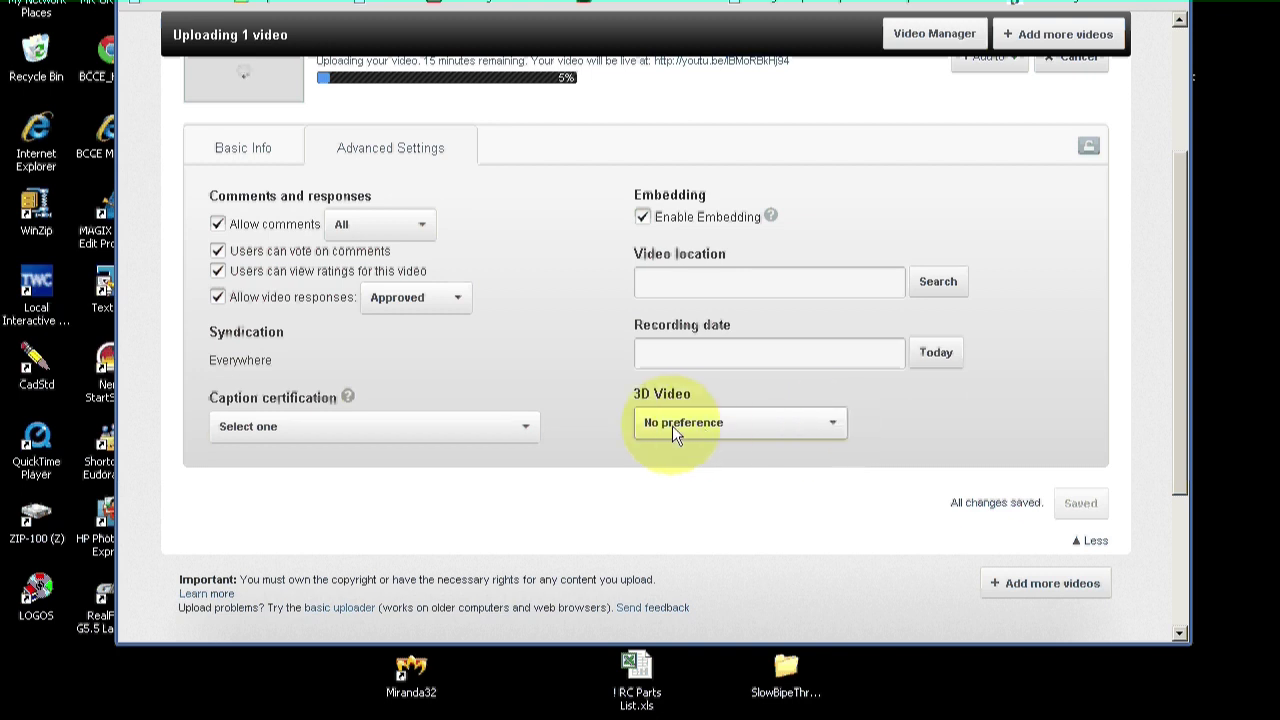
{"action": "left_click", "coordinate": [831, 424]}
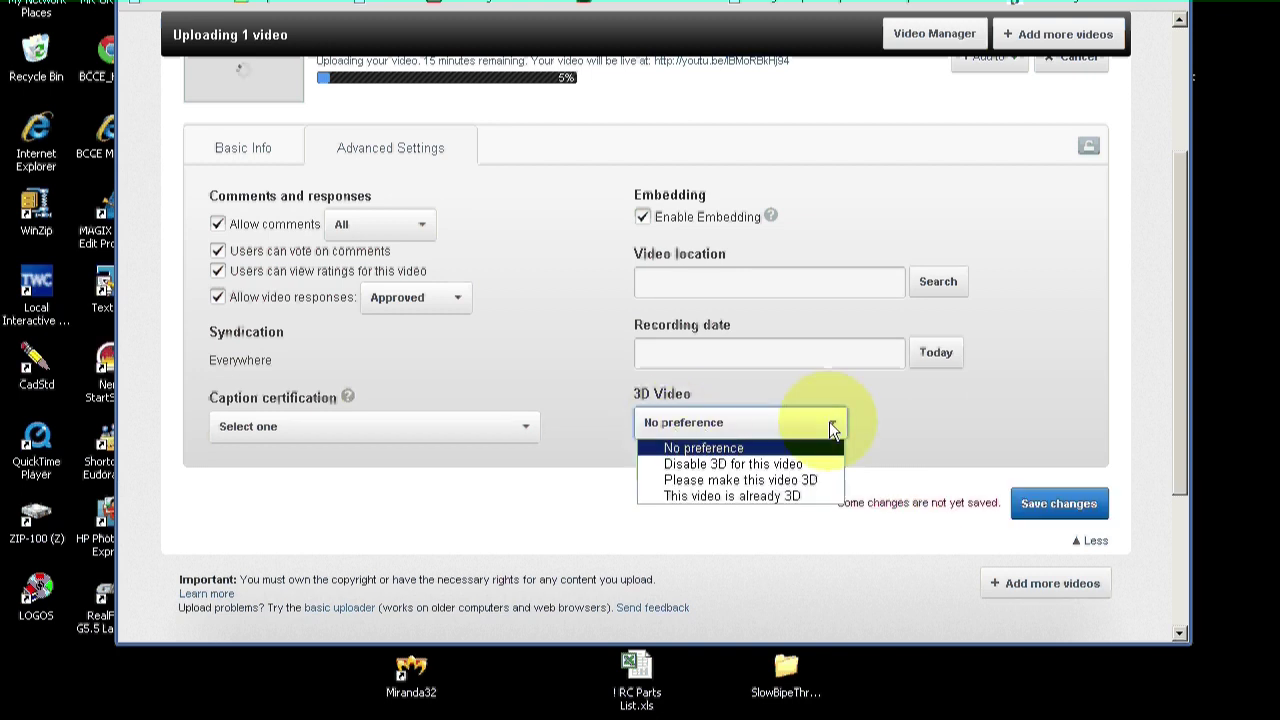
{"action": "left_click", "coordinate": [774, 496]}
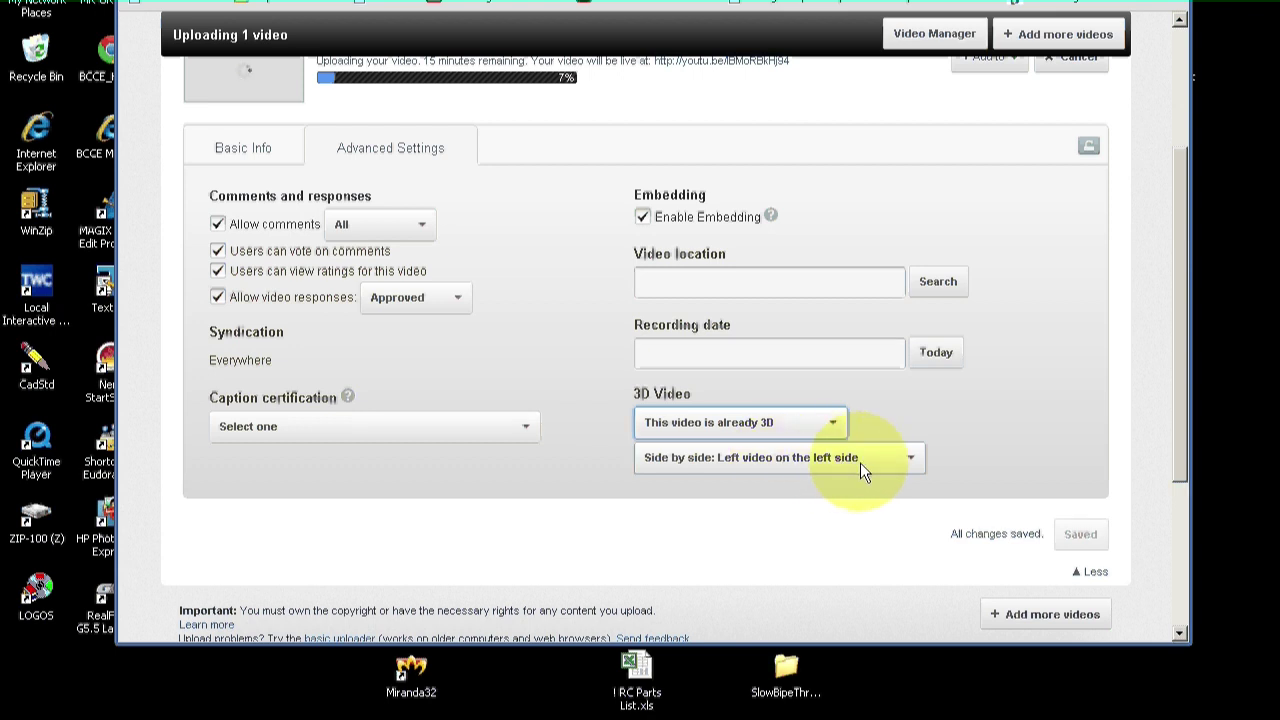
- Keep the 3D layout as "Side by side: Left video on the left side" and save the changes
{"action": "left_click", "coordinate": [914, 461]}
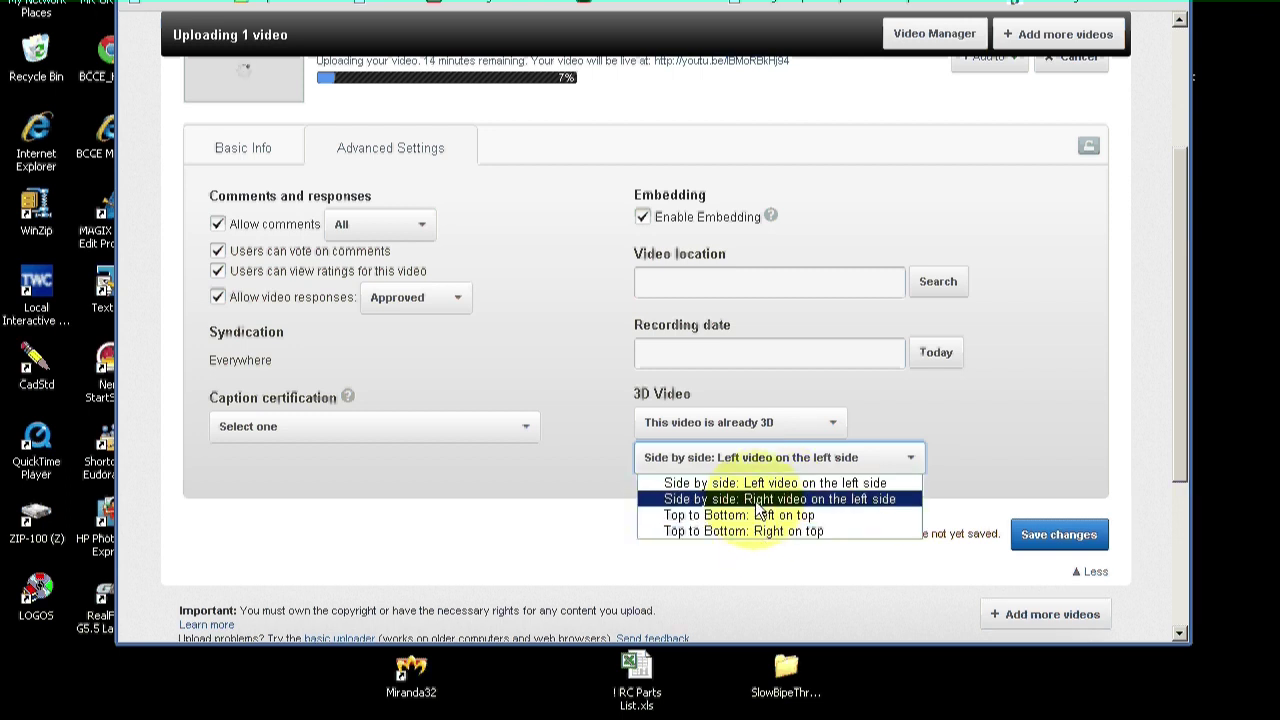
{"action": "left_click", "coordinate": [754, 453]}
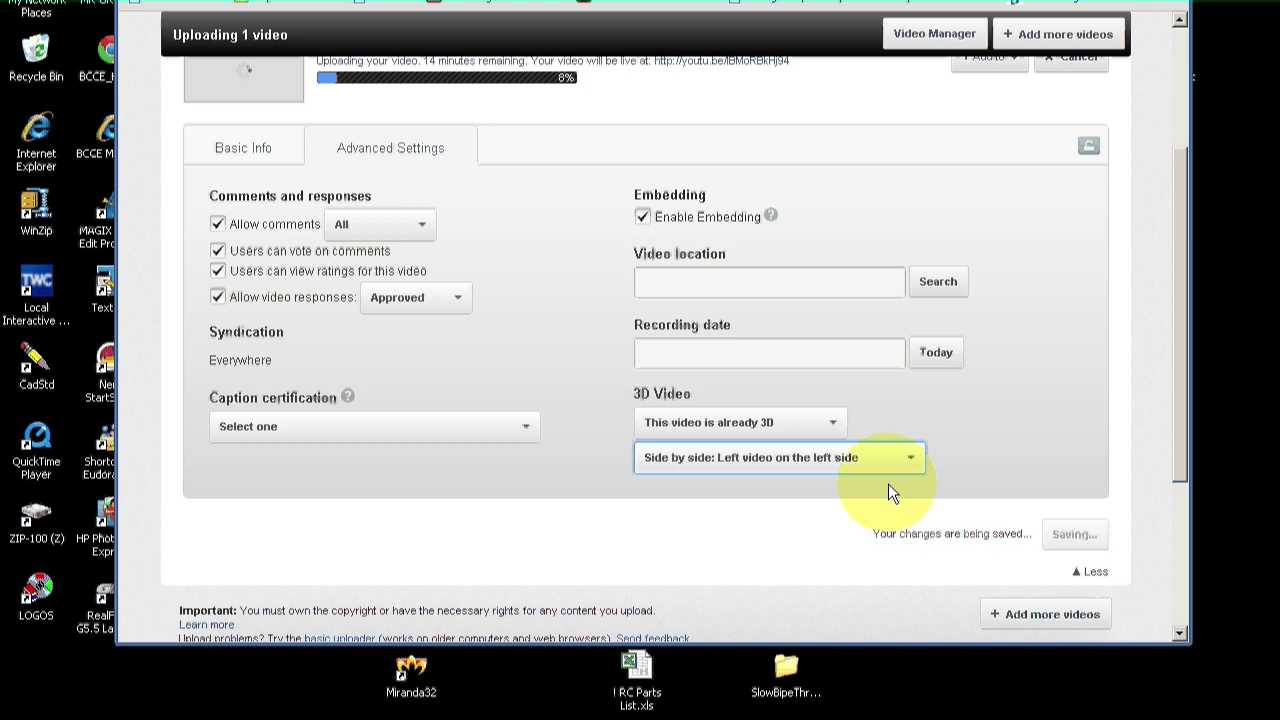
{"action": "left_click", "coordinate": [1080, 537]}
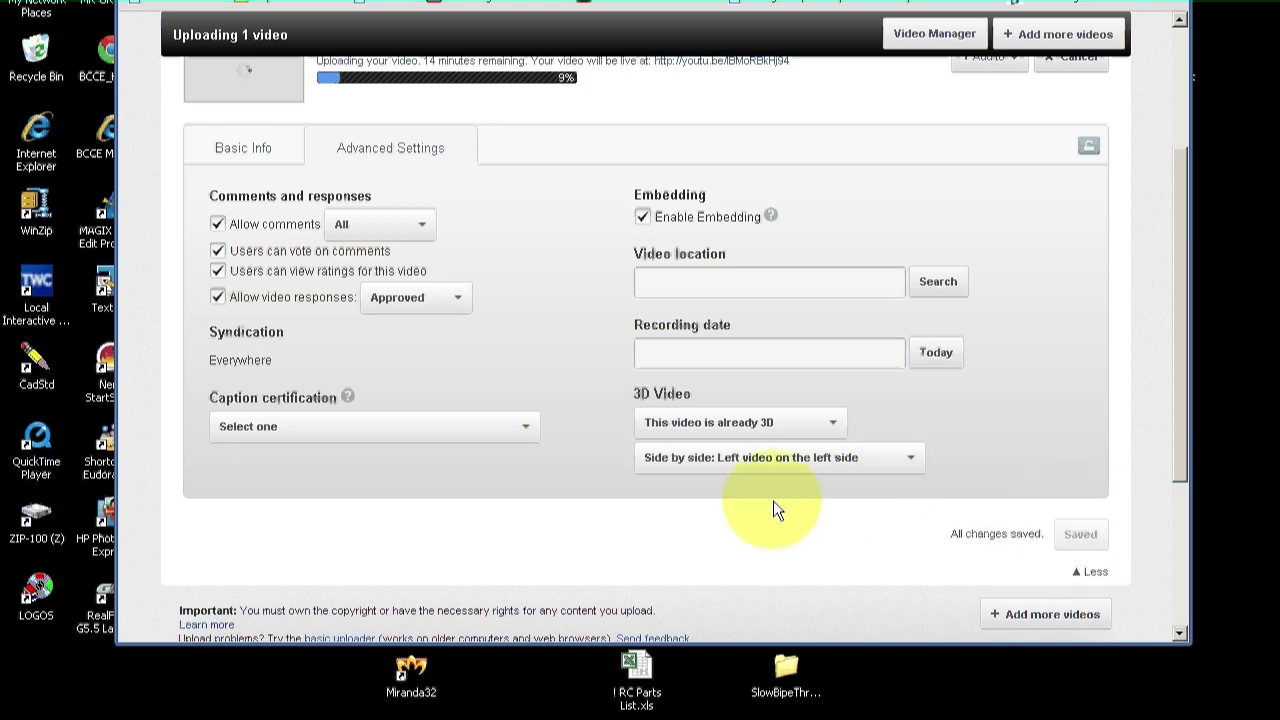
- Enter "Sample 3D Video" as both the description and the tags in the basic info and save the changes
{"action": "left_click", "coordinate": [240, 147]}
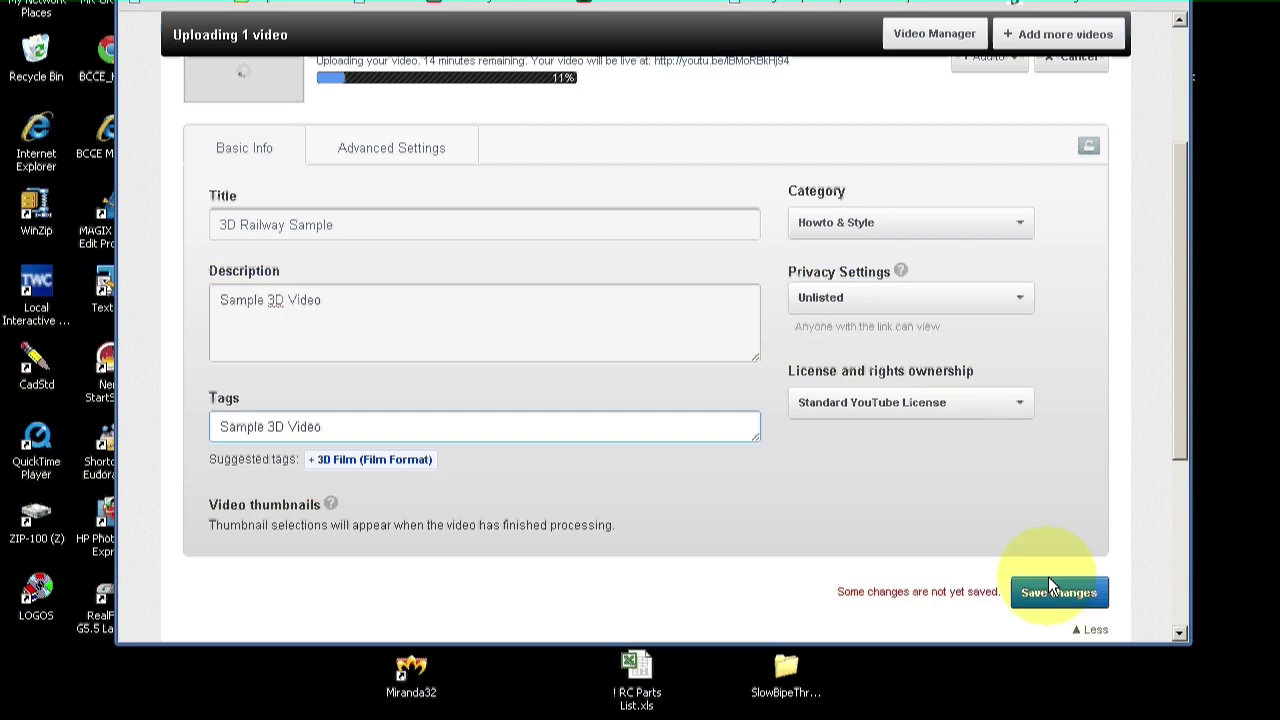
{"action": "left_click", "coordinate": [1033, 590]}
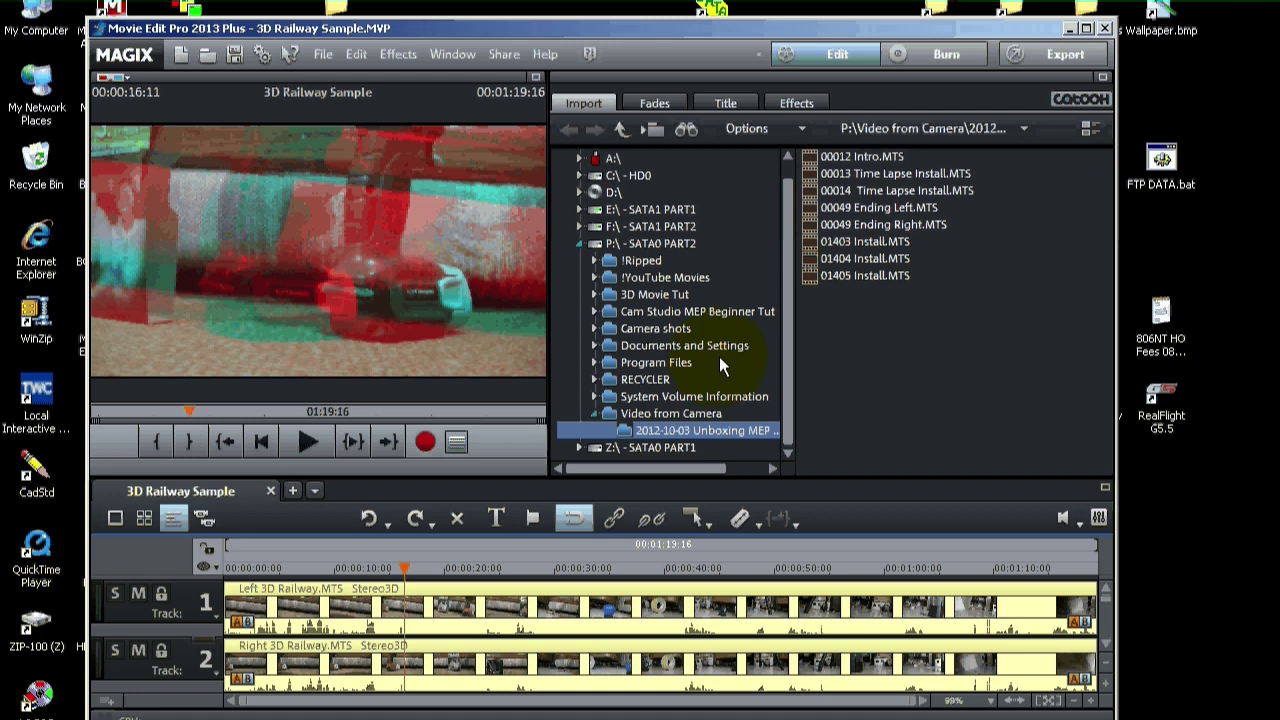
- Switch to Movie Edit Pro and set the rotation correction of the stereo images to -5.00 in the Stereo3D aligning effect
{"action": "left_click", "coordinate": [795, 104]}
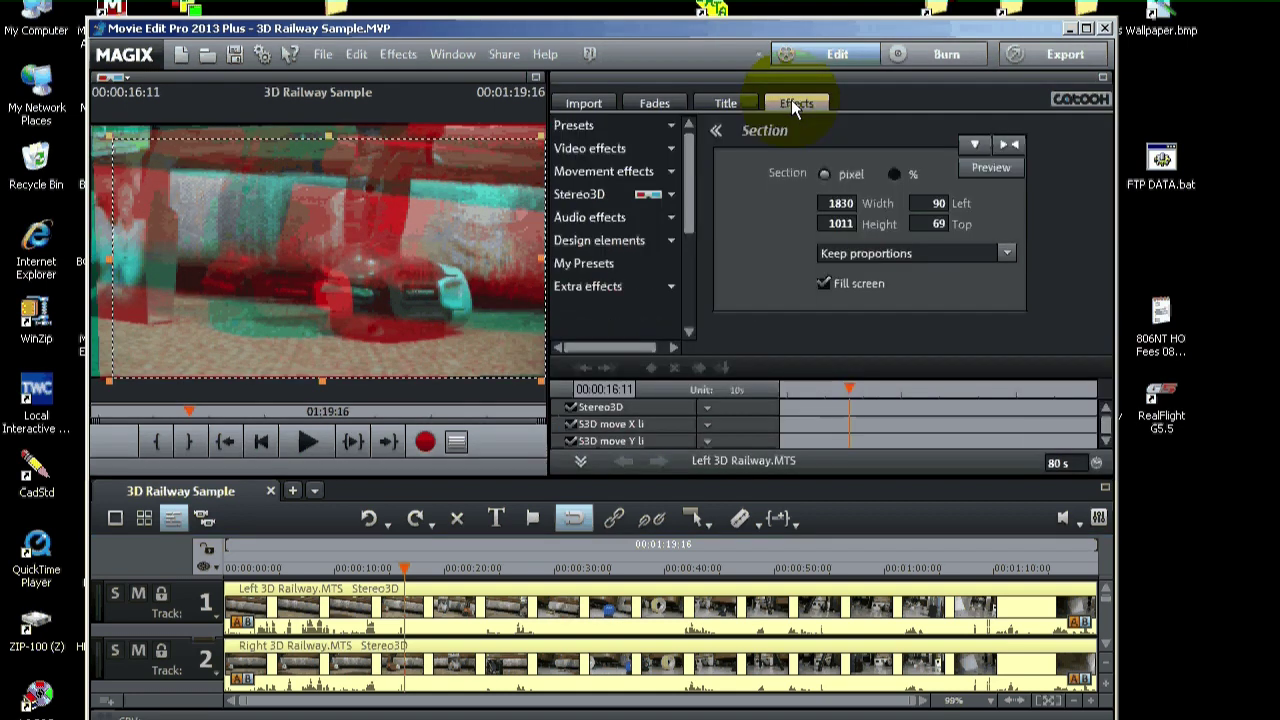
{"action": "left_click", "coordinate": [683, 200]}
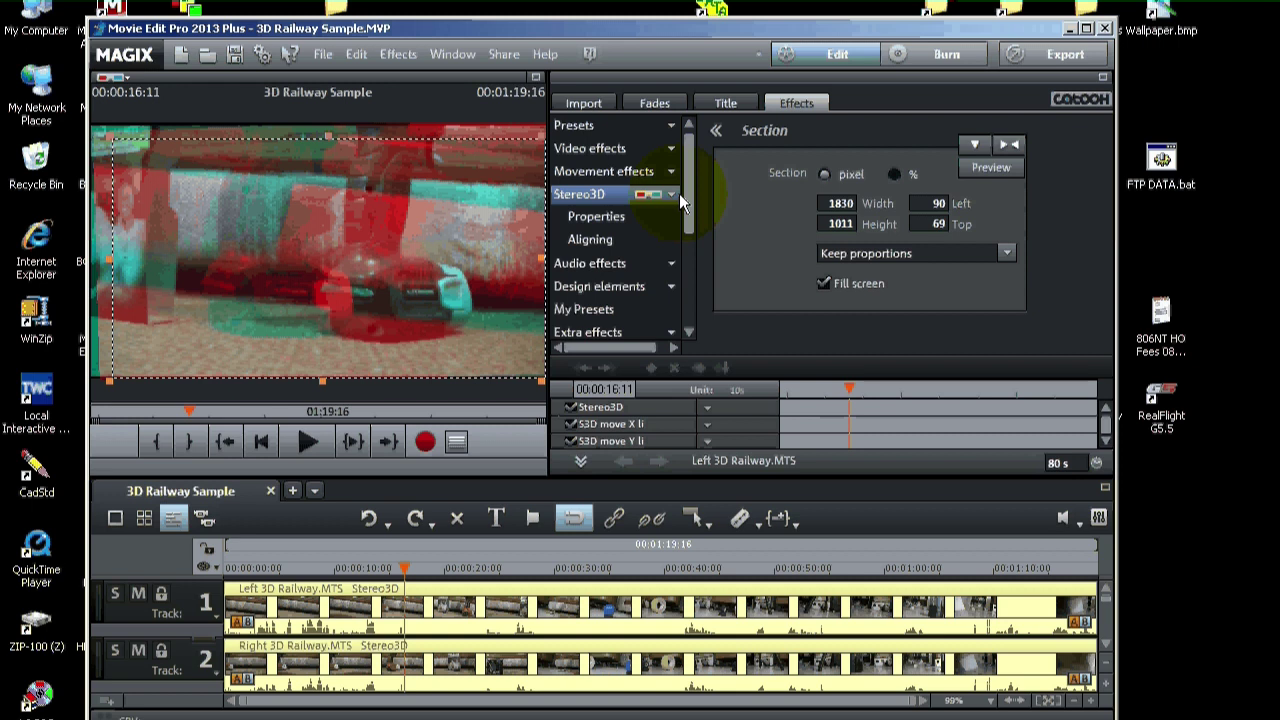
{"action": "left_click", "coordinate": [590, 241]}
{"action": "left_click_drag", "start_coordinate": [1106, 165], "coordinate": [1100, 203]}
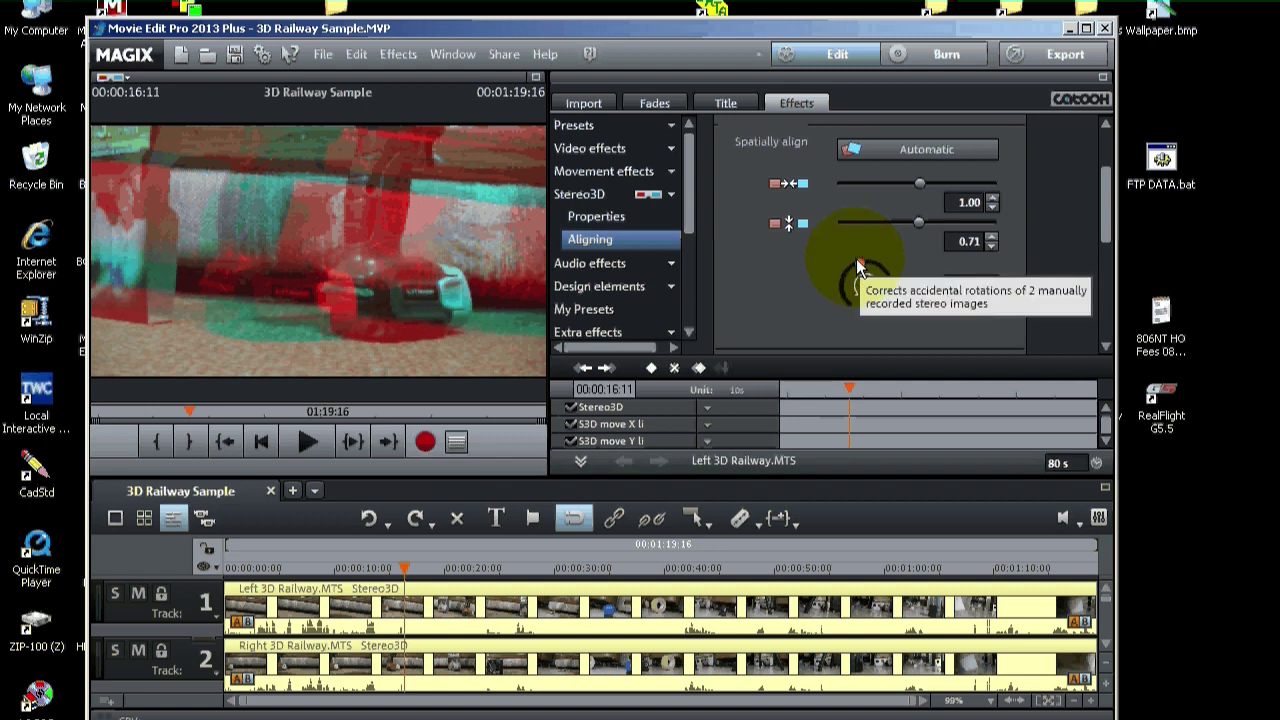
{"action": "left_click", "coordinate": [859, 267]}
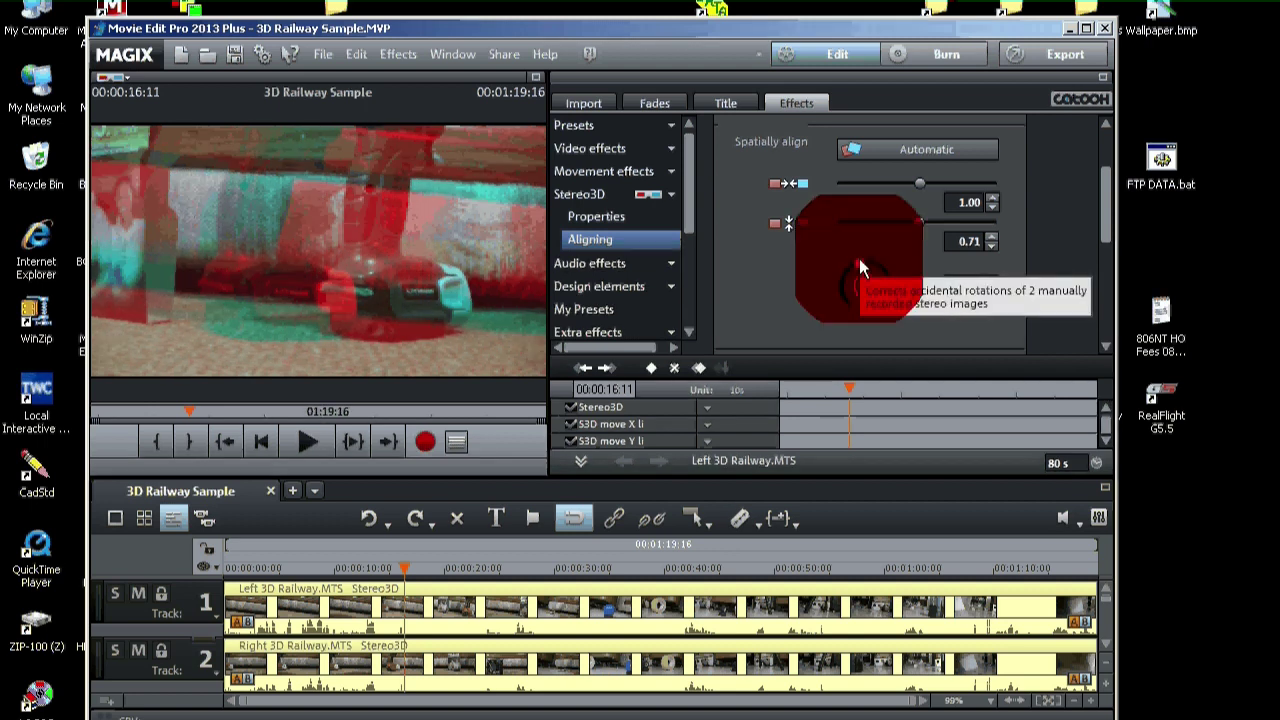
{"action": "left_click_drag", "start_coordinate": [859, 258], "coordinate": [843, 255]}
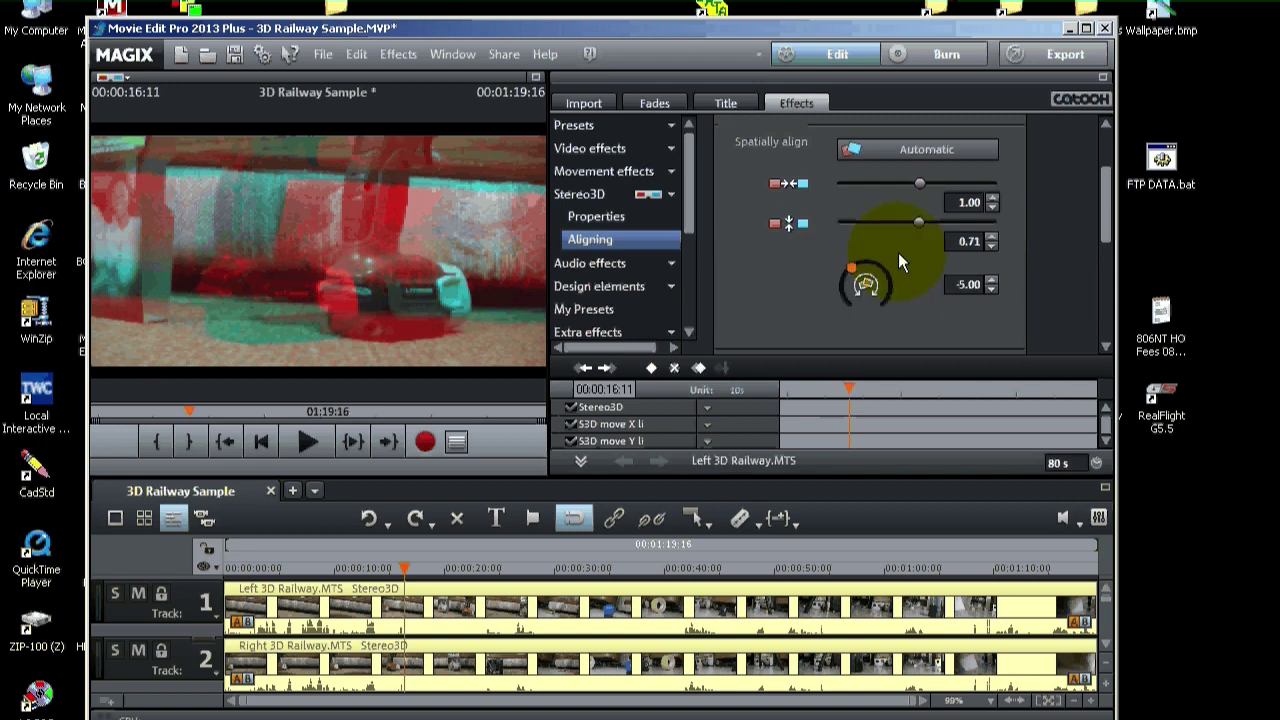
- Fine-tune the rotation correction between the two stereo images to -5.50
{"action": "left_click", "coordinate": [990, 289]}
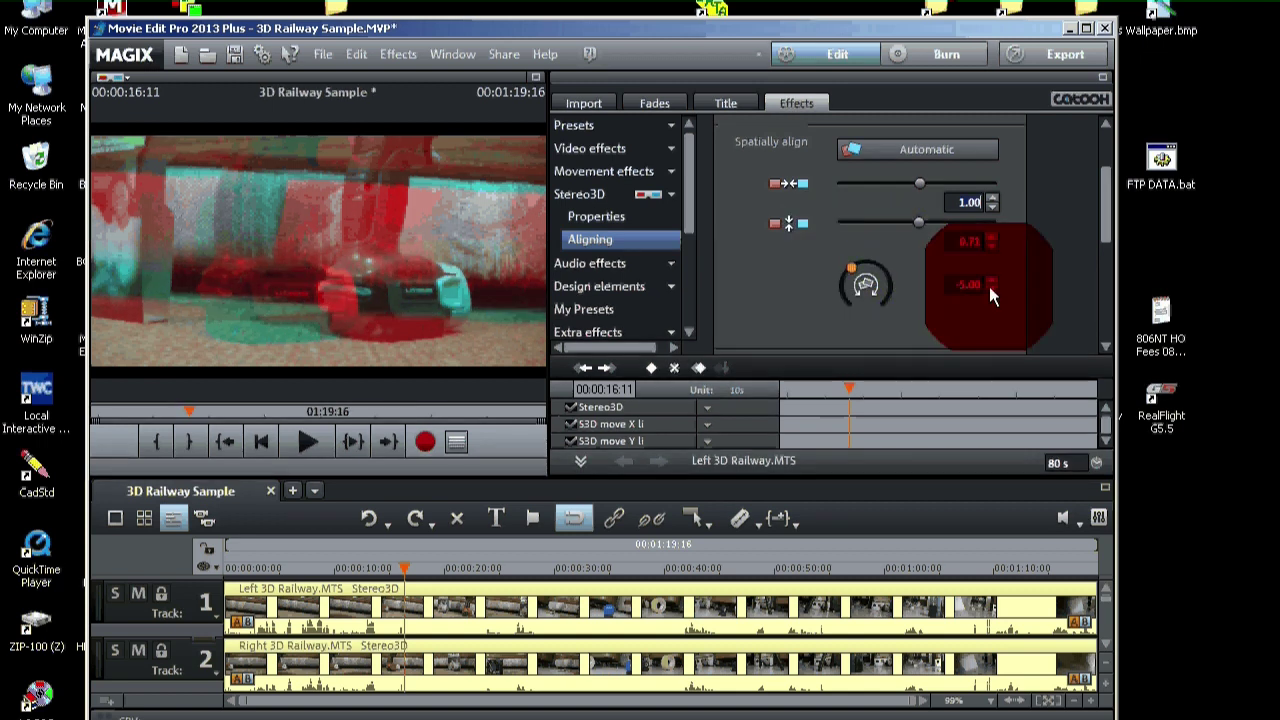
{"action": "left_click", "coordinate": [990, 289]}
{"action": "left_click", "coordinate": [990, 289]}
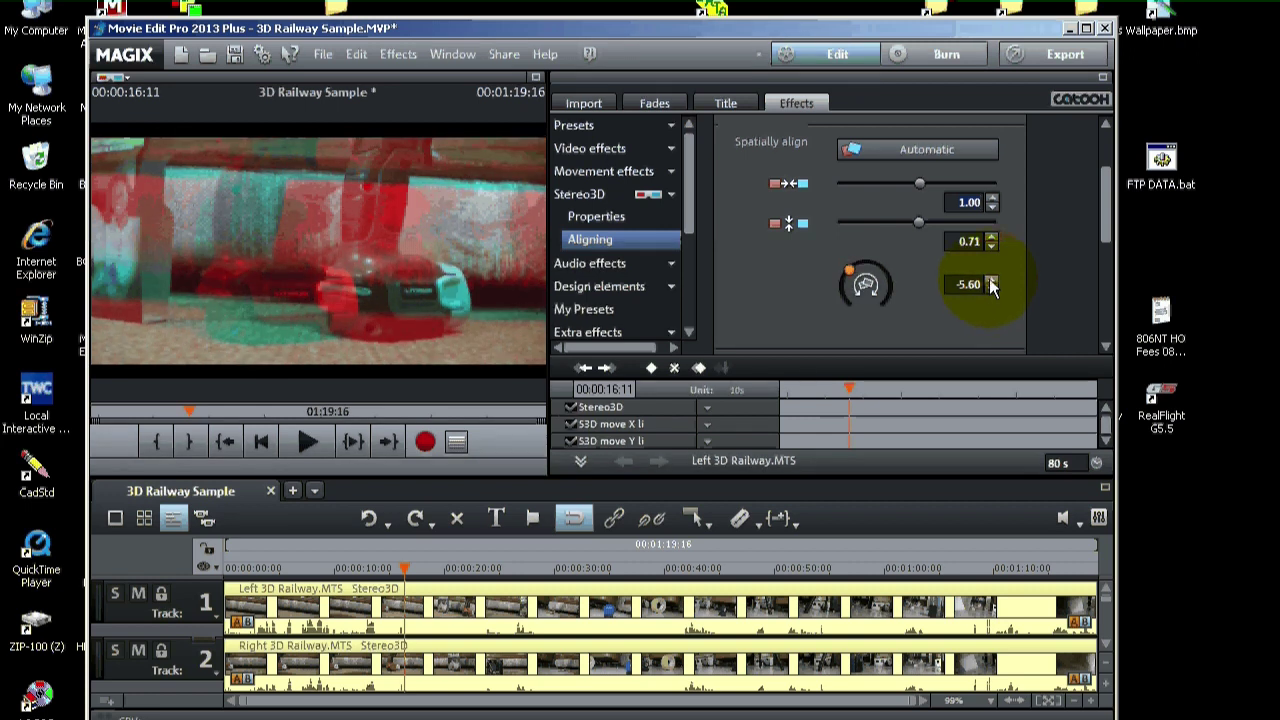
{"action": "left_click", "coordinate": [990, 287]}
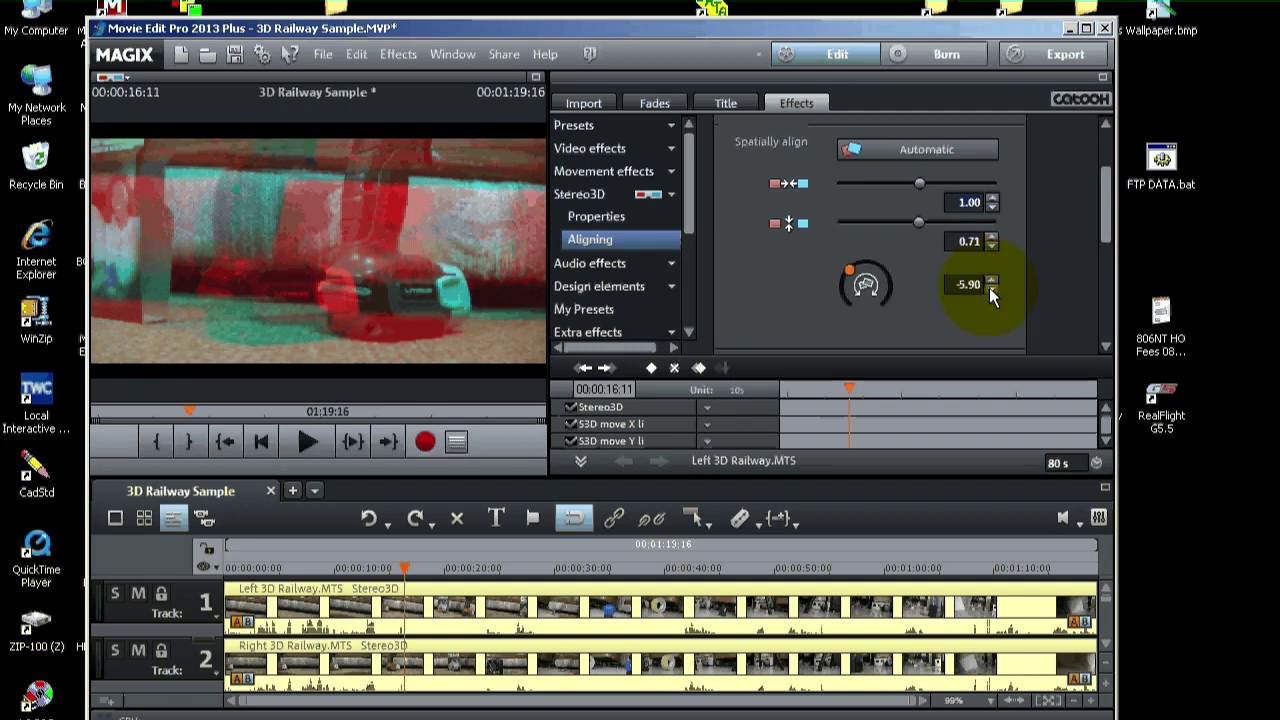
{"action": "left_click", "coordinate": [990, 284]}
{"action": "left_click", "coordinate": [990, 280]}
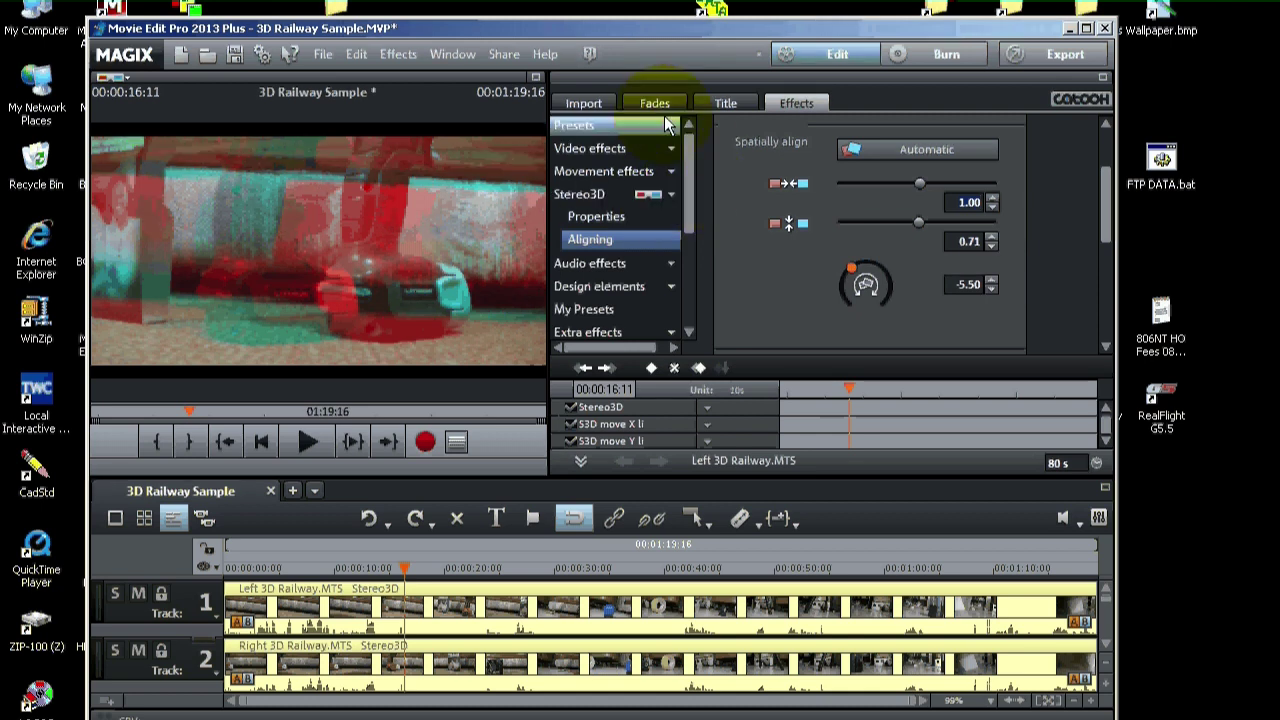
- Crop the rotated stereo clips with the Section effect, about 1804 × 907 pixels, placed 55 from the left and 84 from the top
{"action": "left_click", "coordinate": [630, 171]}
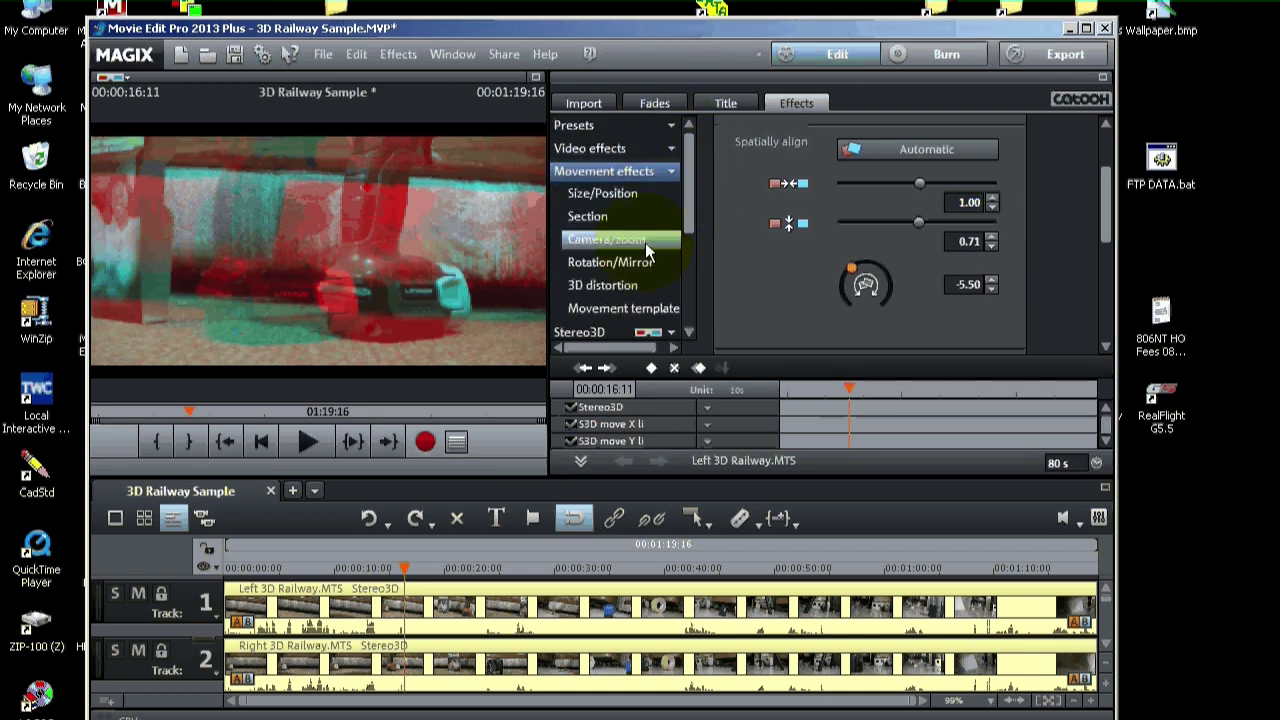
{"action": "left_click", "coordinate": [595, 222]}
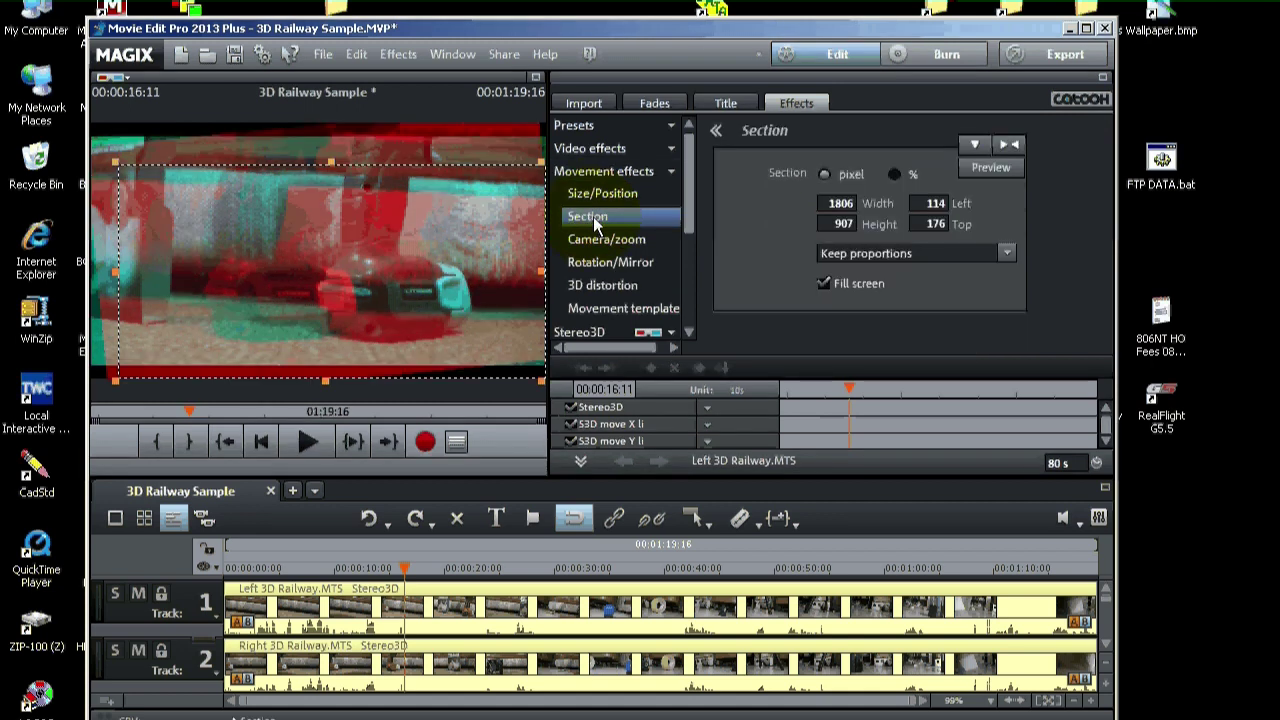
{"action": "left_click_drag", "start_coordinate": [372, 156], "coordinate": [358, 203]}
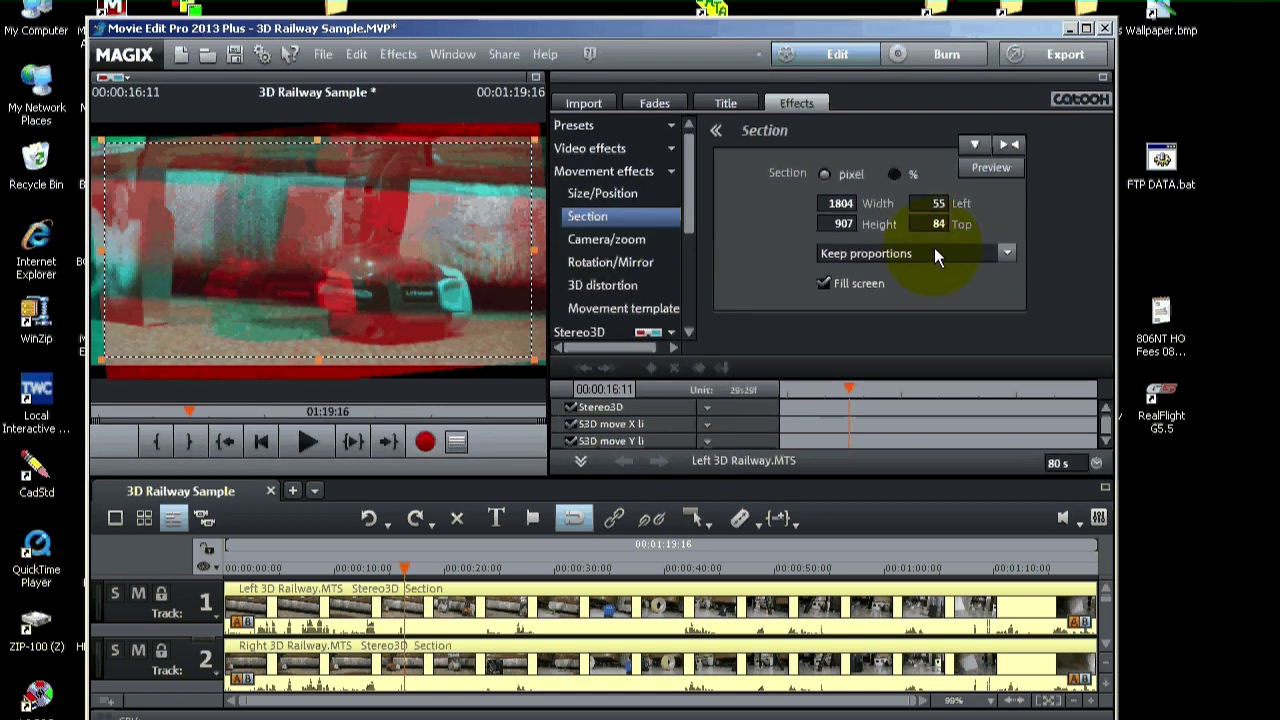
- Set the section to 16:9 (landscape), about 1689 × 950 pixels at left 80 and top 80, and preview the movie
{"action": "left_click", "coordinate": [1008, 253]}
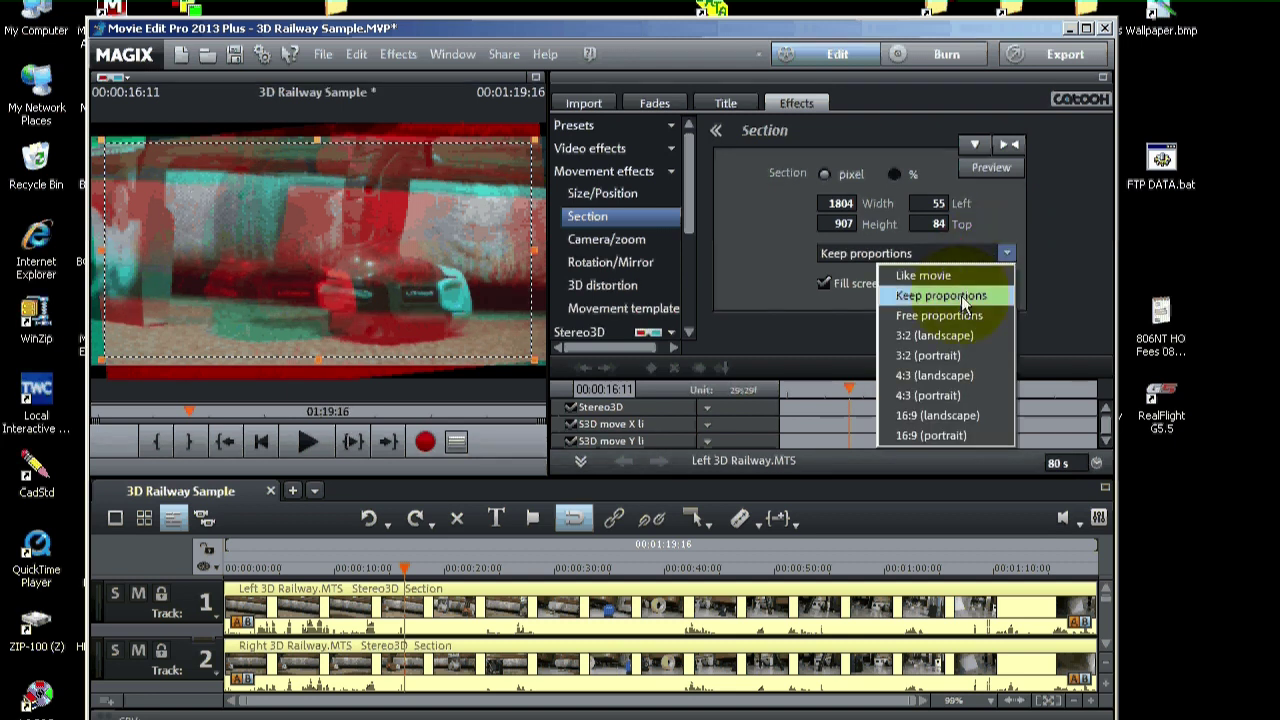
{"action": "left_click", "coordinate": [940, 414]}
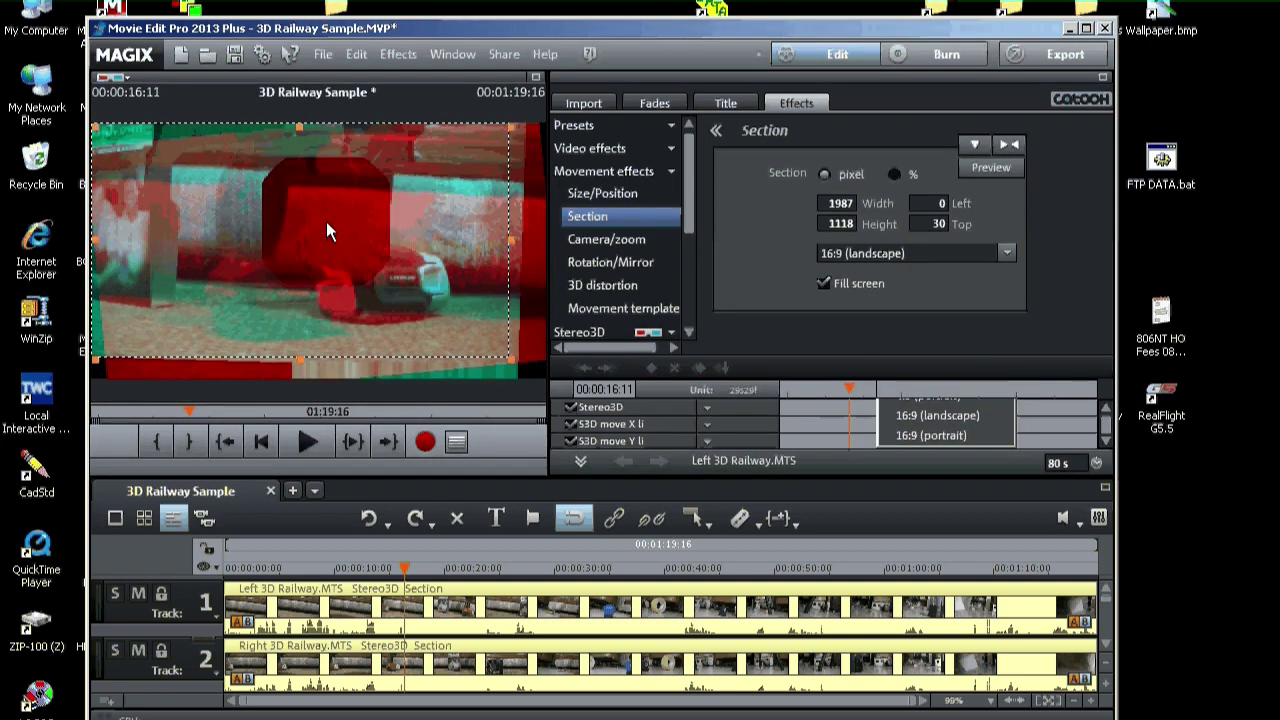
{"action": "left_click_drag", "start_coordinate": [537, 374], "coordinate": [499, 352]}
{"action": "left_click_drag", "start_coordinate": [363, 265], "coordinate": [410, 385]}
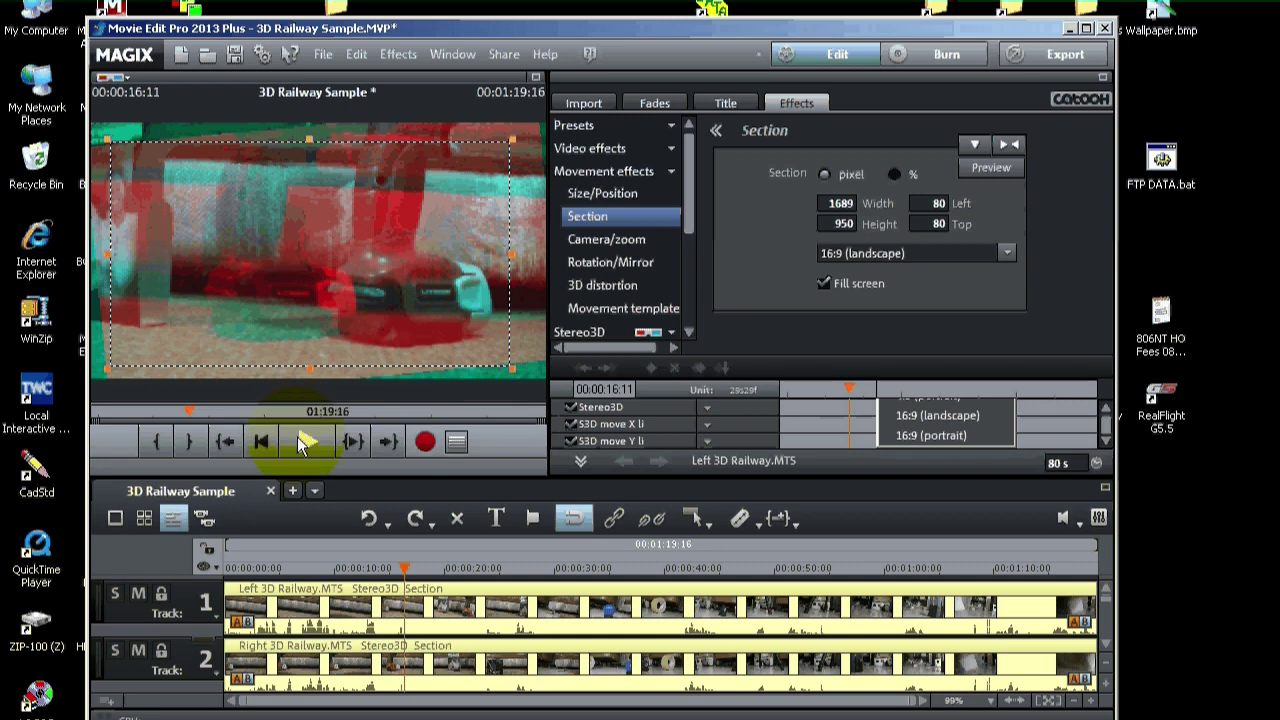
{"action": "left_click", "coordinate": [302, 437]}
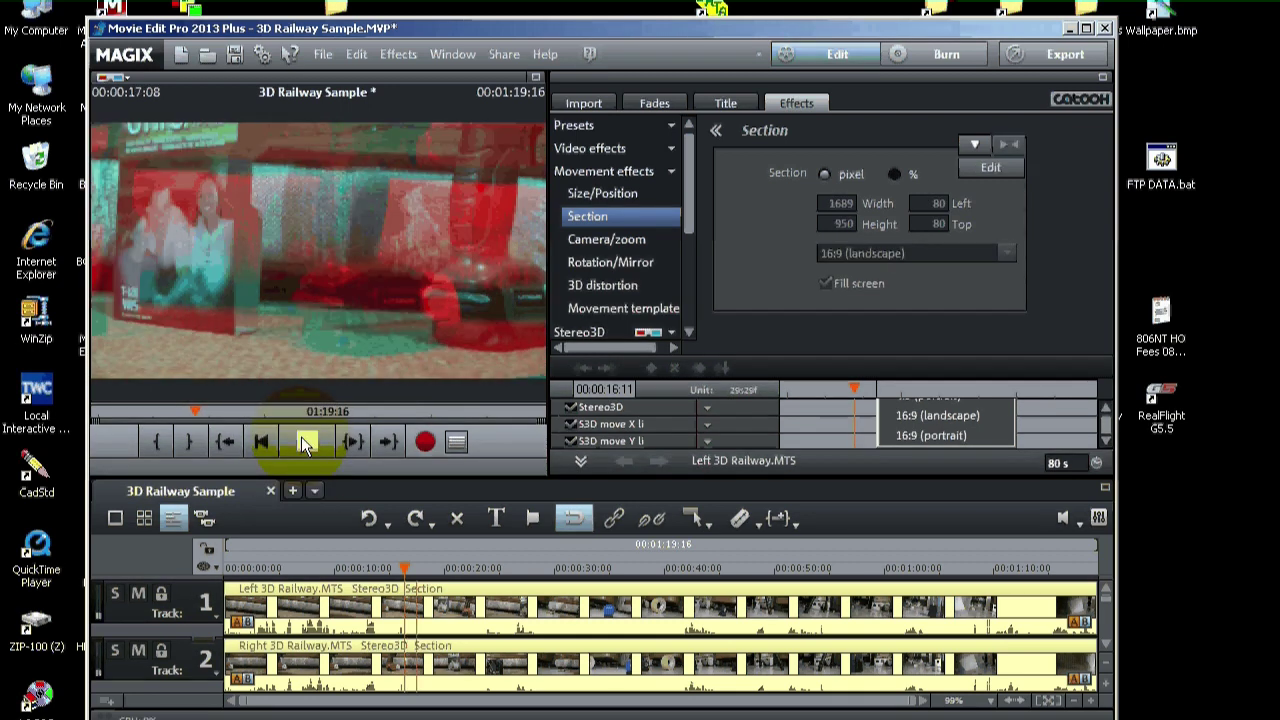
{"action": "left_click", "coordinate": [305, 442]}
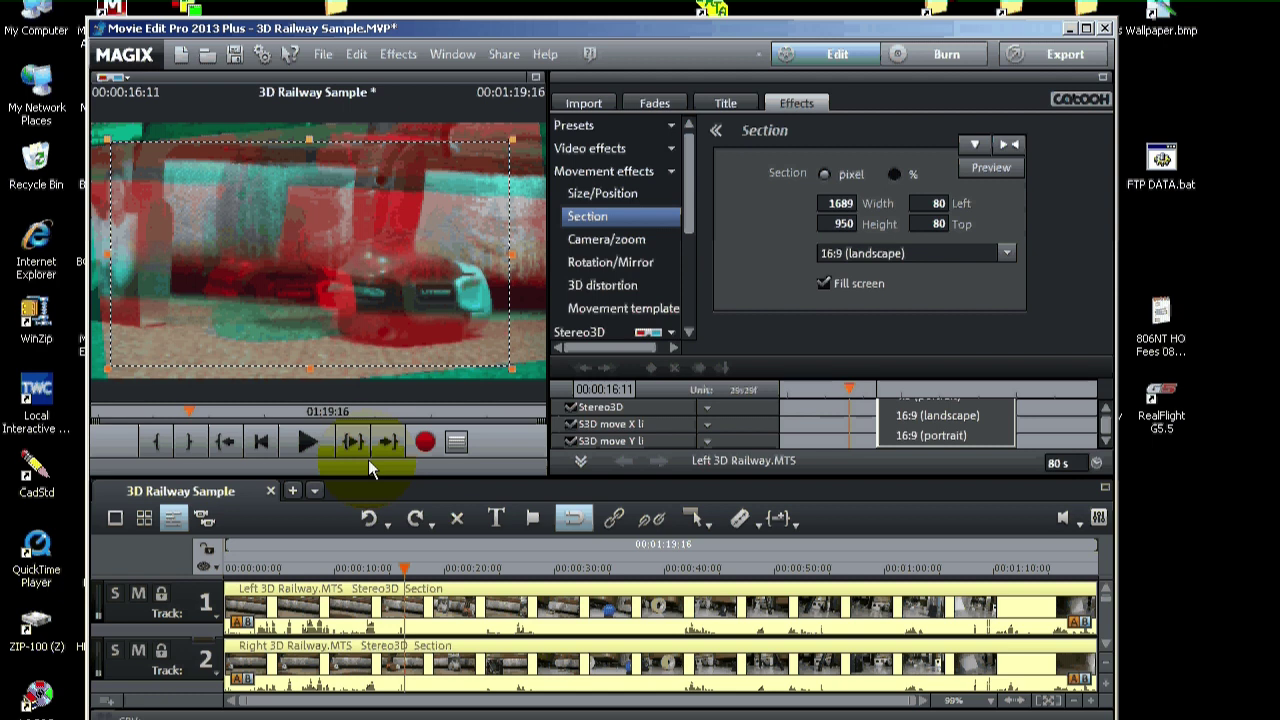
- Start exporting the realigned movie as MPEG-4 video
{"action": "left_click", "coordinate": [324, 56]}
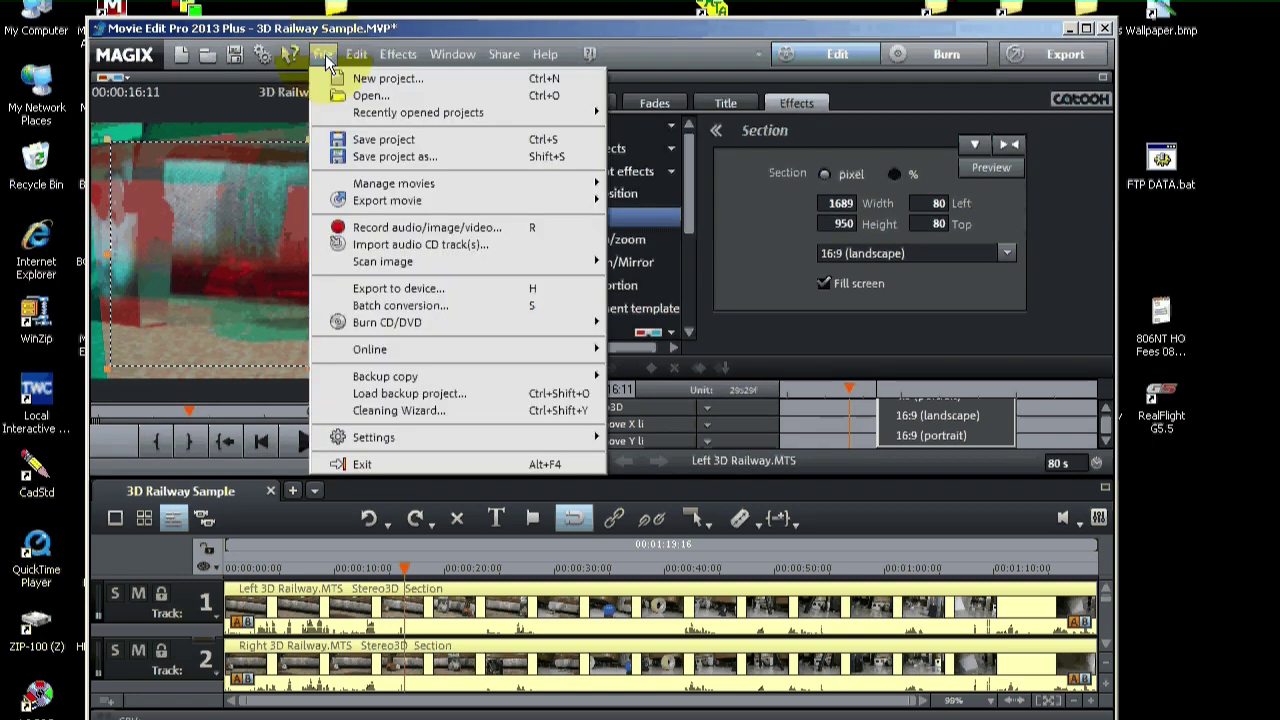
{"action": "mouse_move", "coordinate": [477, 205]}
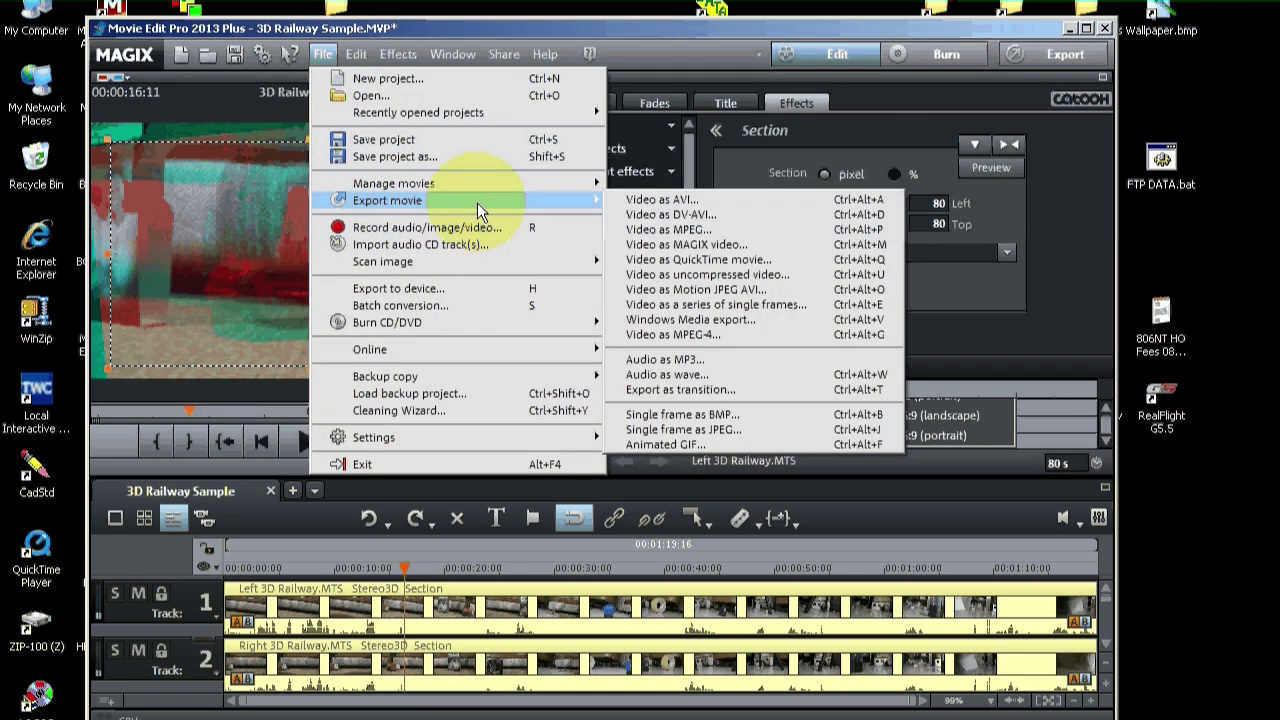
{"action": "left_click", "coordinate": [666, 336]}
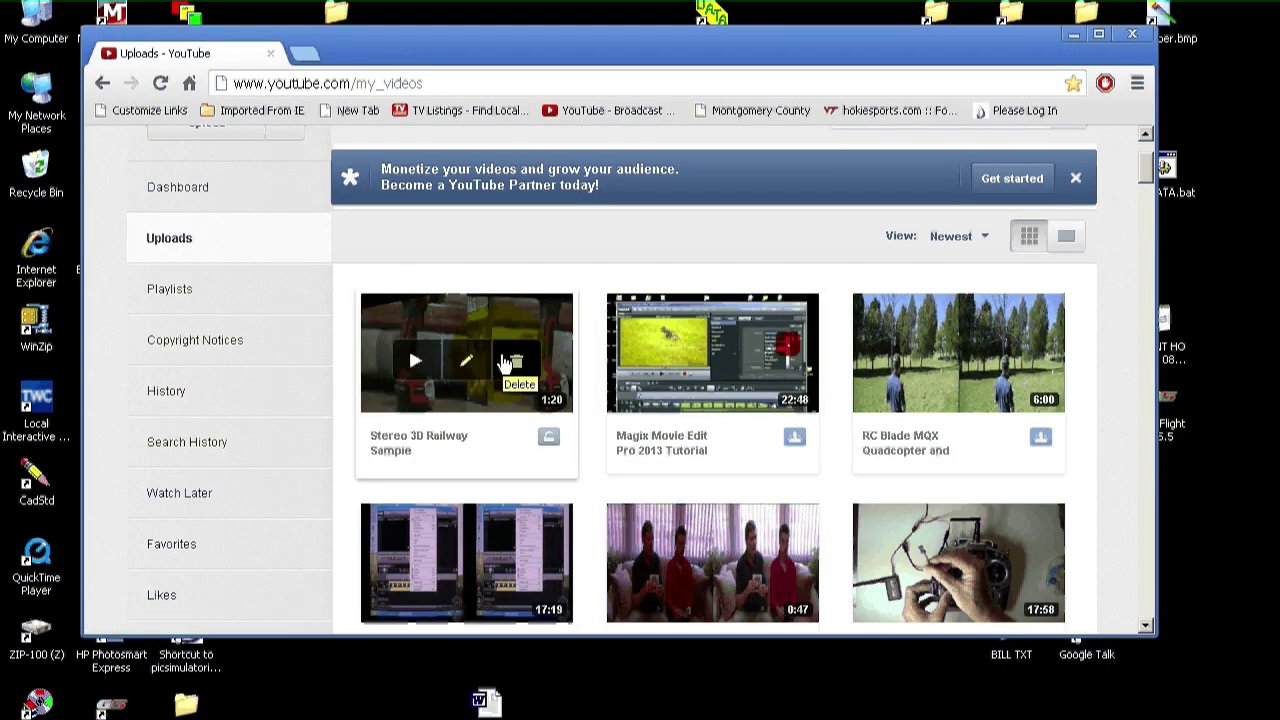
- On YouTube, open the uploaded video "Stereo 3D Railway Sample" for editing
{"action": "left_click", "coordinate": [438, 450]}
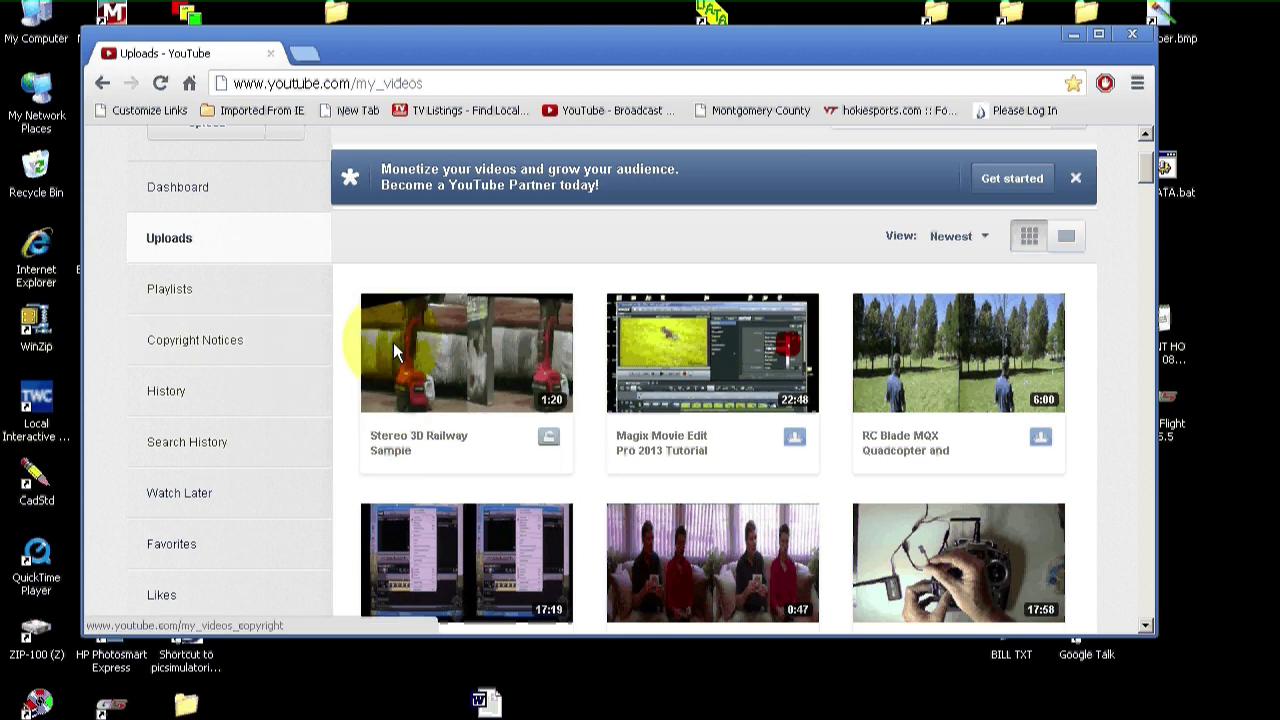
{"action": "left_click", "coordinate": [463, 357]}
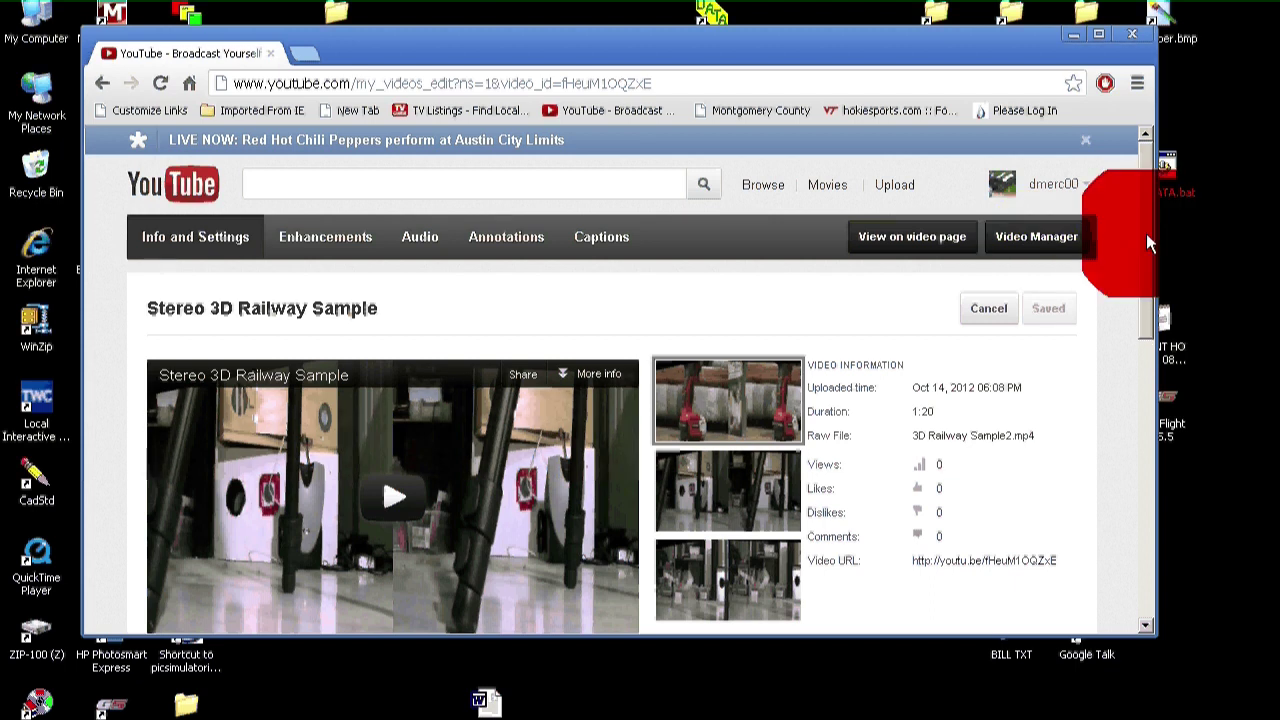
- Play the uploaded video in the edit page's player and pause it about 8 seconds in
{"action": "left_click_drag", "start_coordinate": [1147, 238], "coordinate": [1144, 292]}
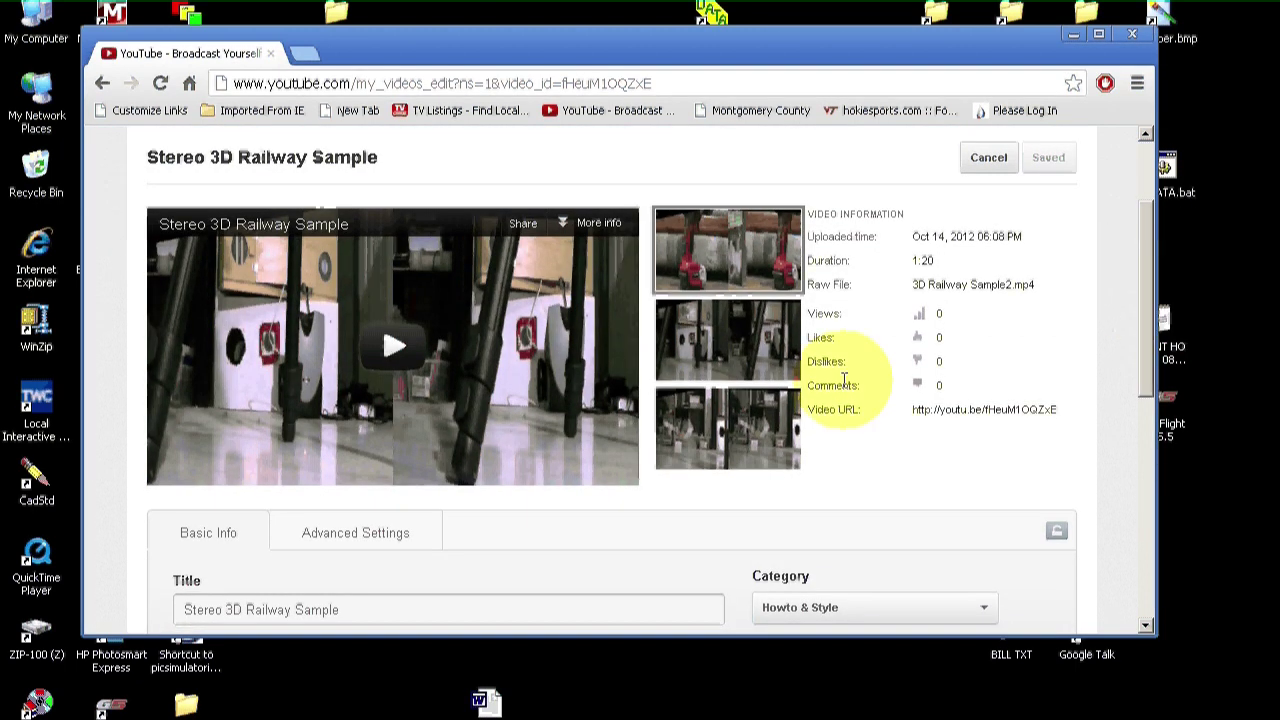
{"action": "left_click", "coordinate": [394, 360]}
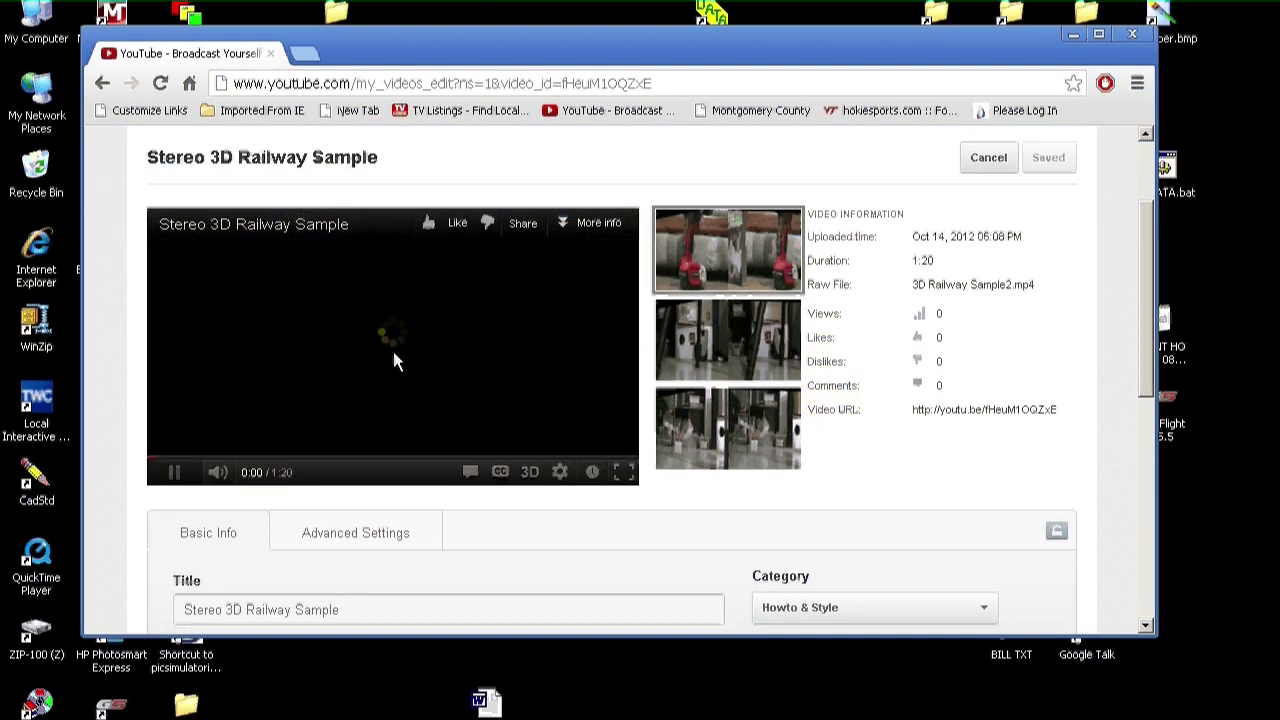
{"action": "left_click", "coordinate": [173, 472]}
- Open the player's 3D viewing methods, choose Red / Cyan, and resume playback to watch the video in 3D
{"action": "left_click", "coordinate": [532, 512]}
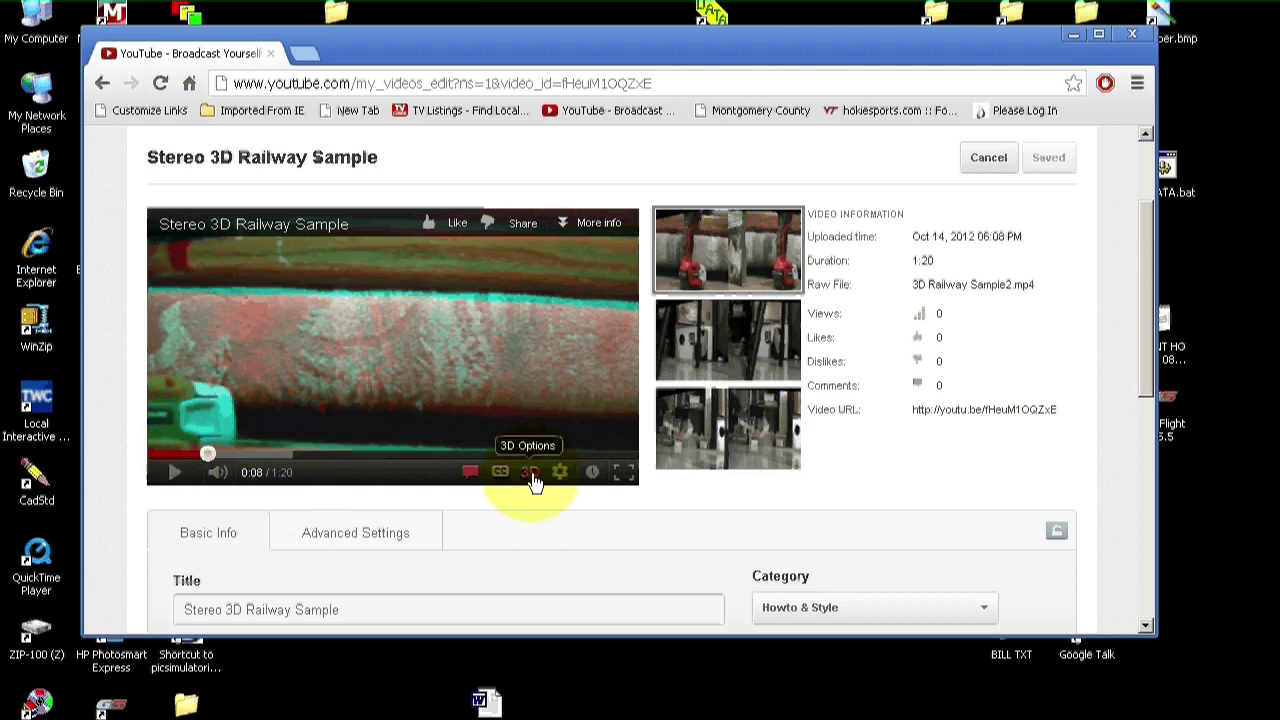
{"action": "left_click", "coordinate": [531, 478]}
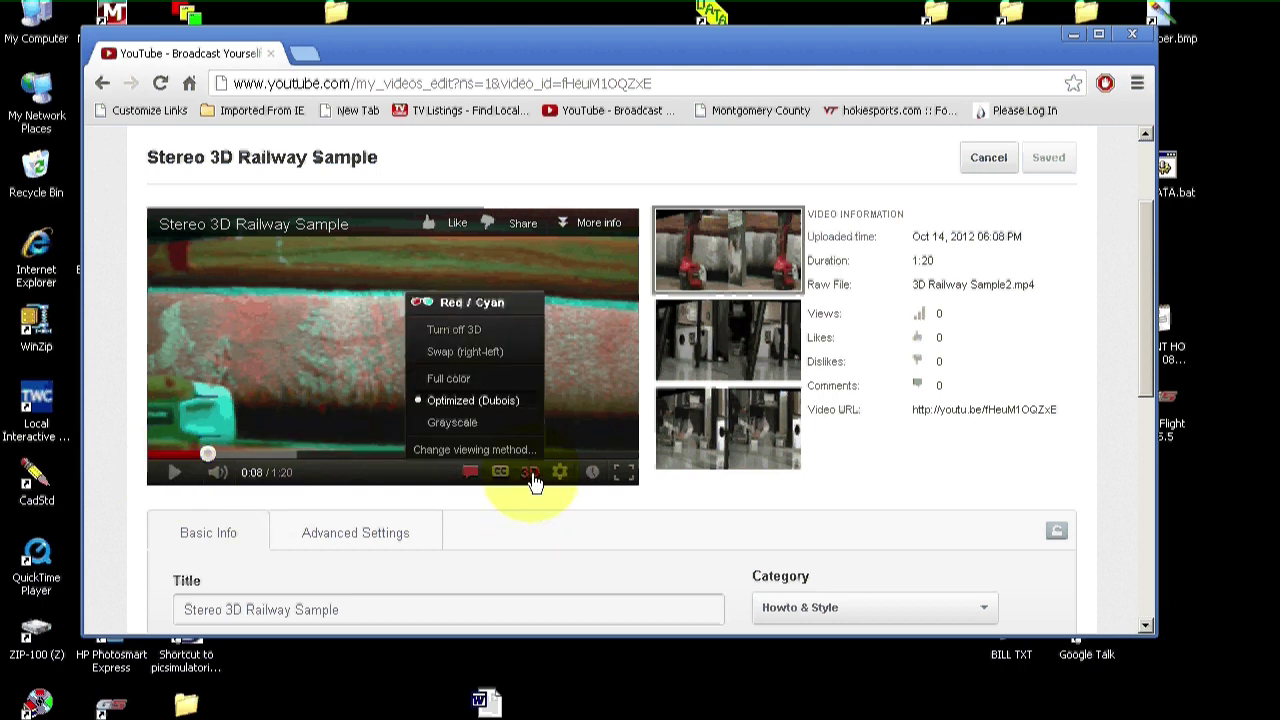
{"action": "left_click", "coordinate": [462, 310]}
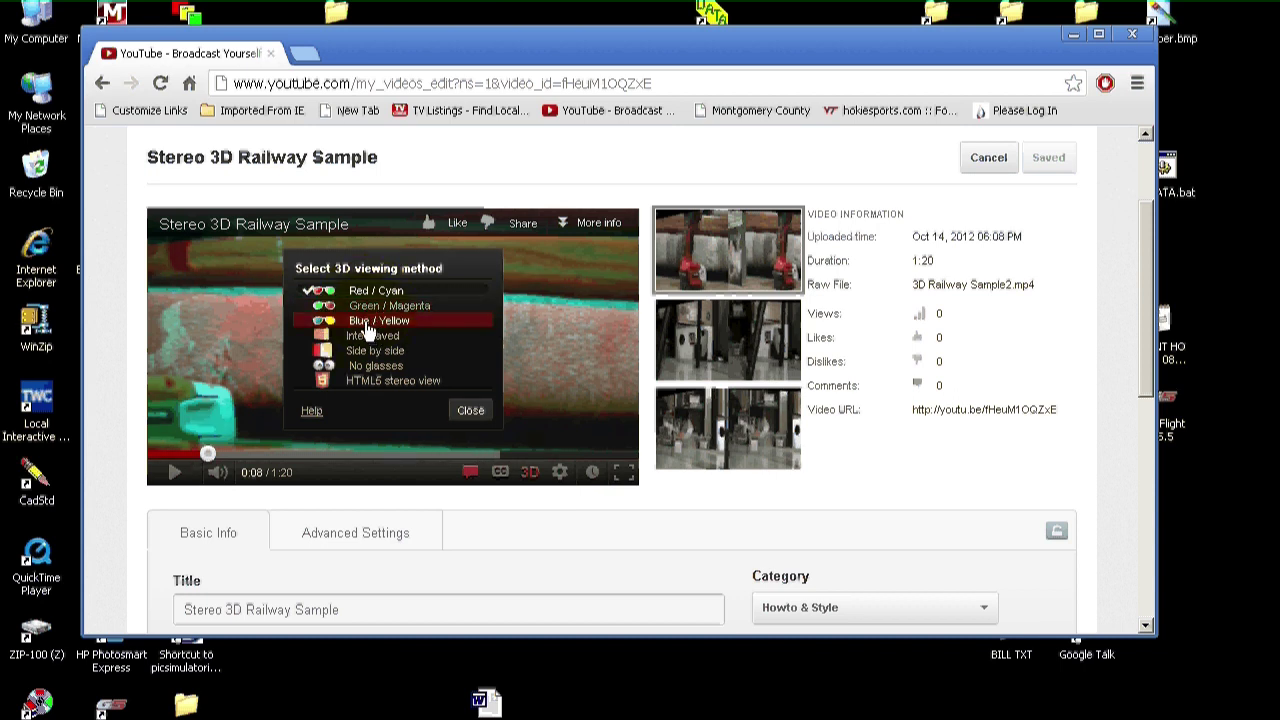
{"action": "left_click", "coordinate": [363, 290]}
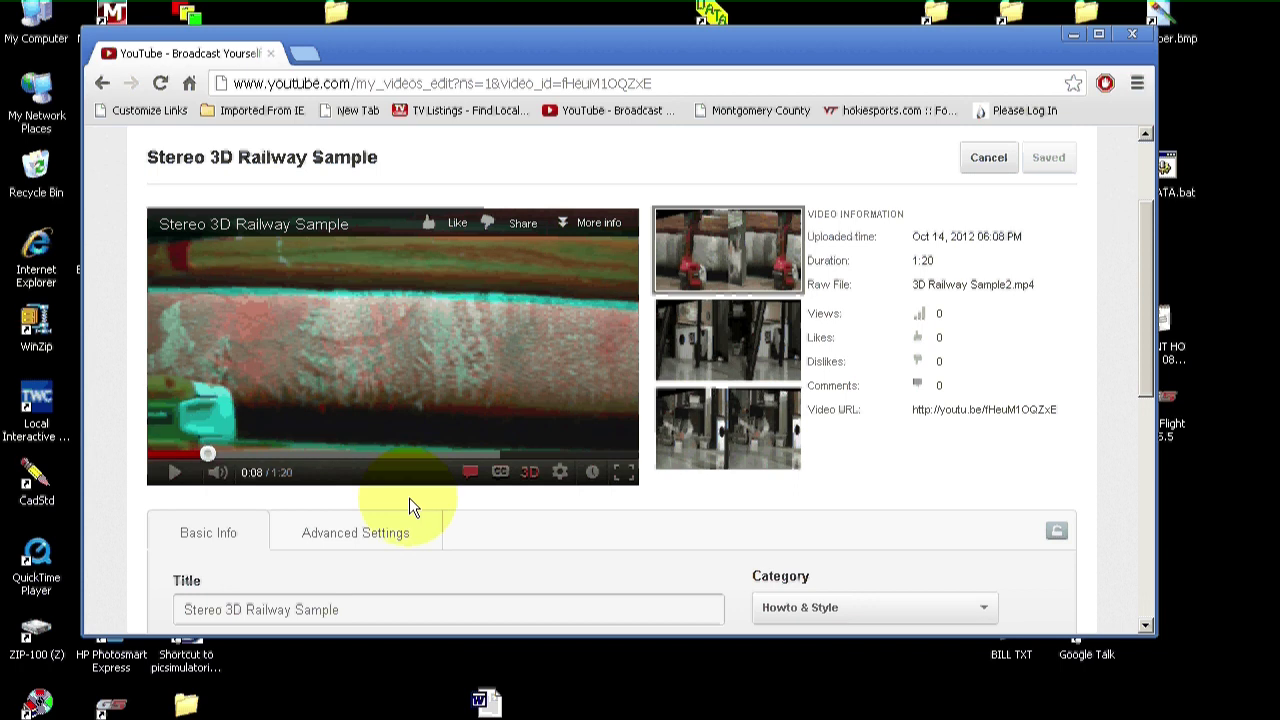
{"action": "left_click", "coordinate": [160, 472]}
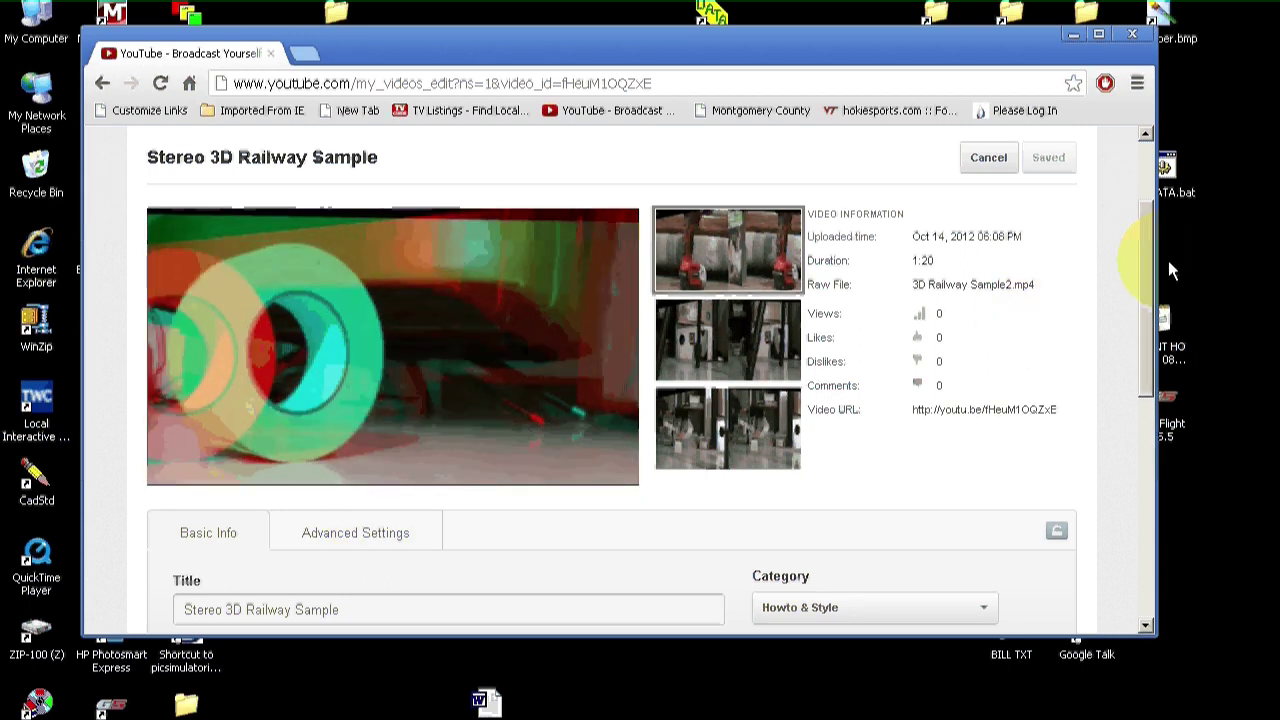
{"action": "left_click_drag", "start_coordinate": [1146, 232], "coordinate": [1145, 244]}
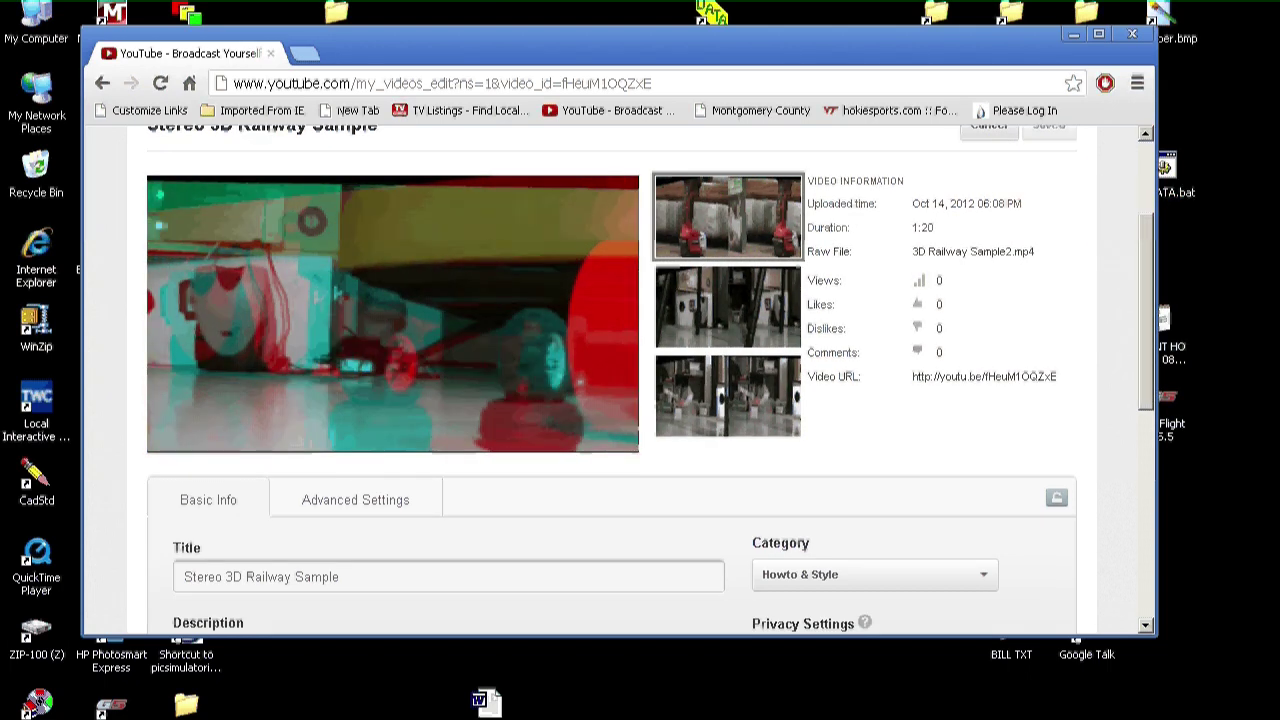